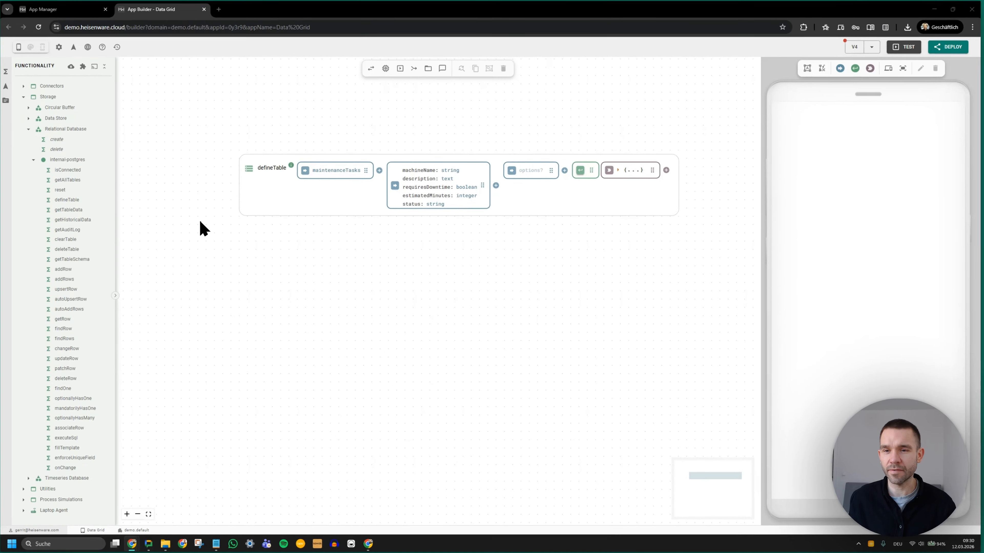
Add the getTableData function below defineTable and set its table name to maintenanceTasks, copied from defineTable
scroll(474, 363, "up", 3)
scroll(476, 363, "up", 2)
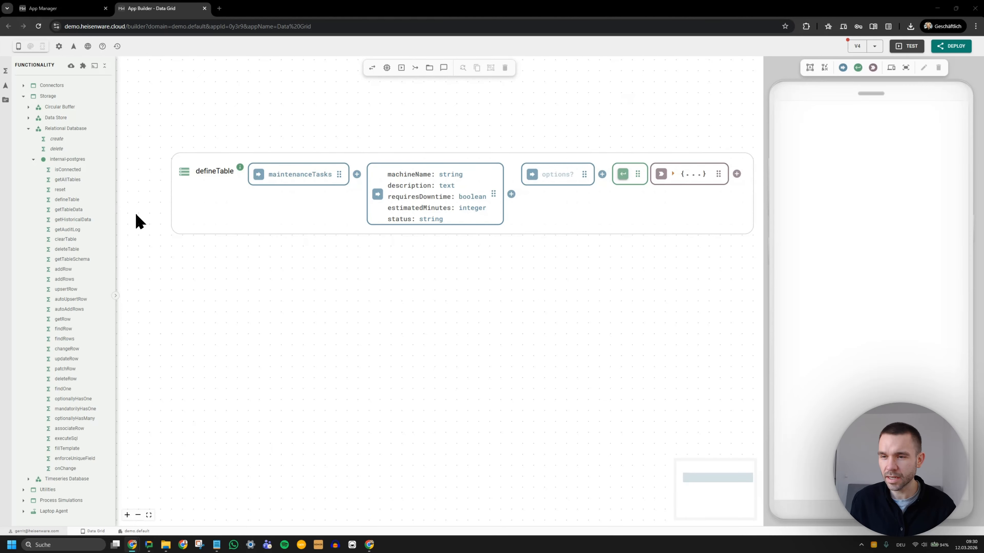
left_click_drag(89, 211, 210, 334)
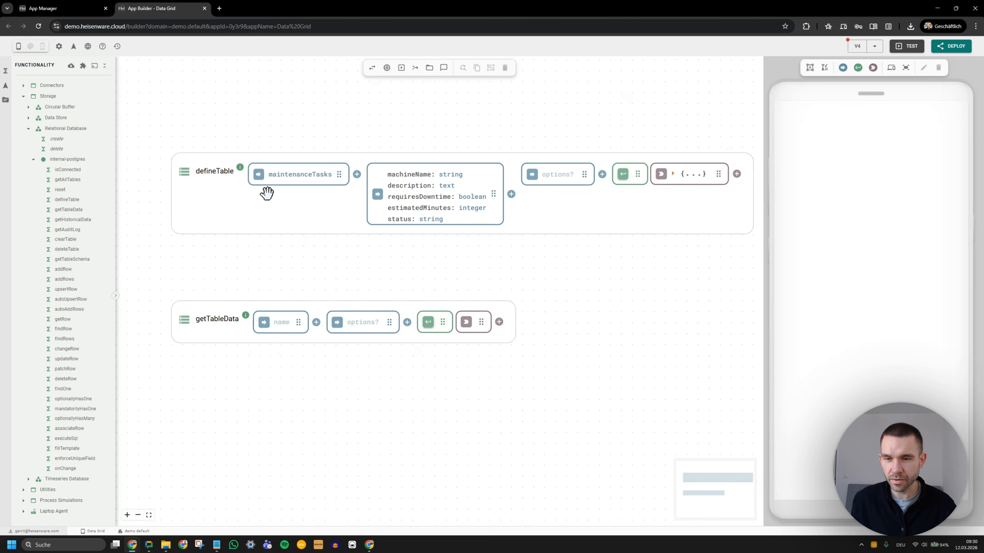
double_click(279, 174)
key("ctrl+c")
left_click(281, 322)
key("ctrl+v")
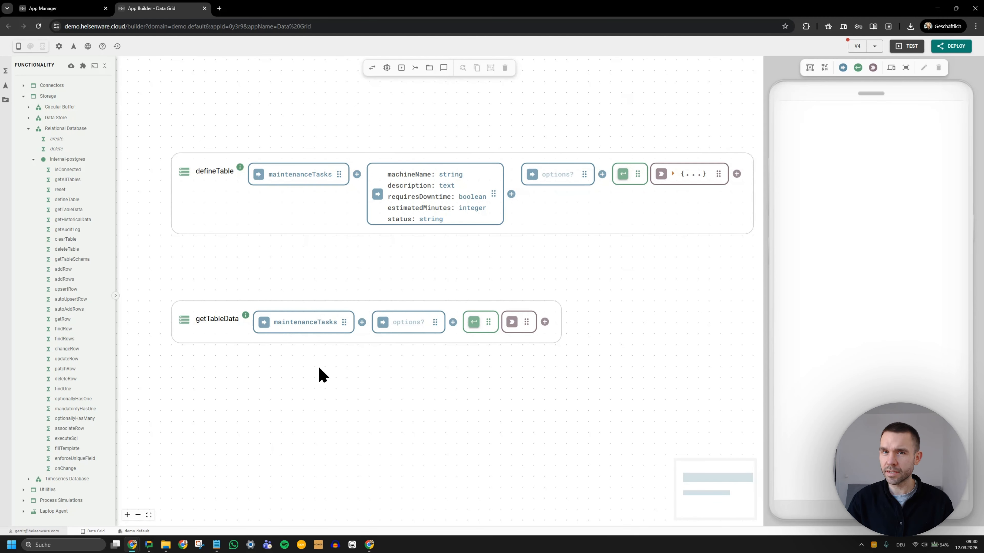
Run getTableData and expand the returned array together with its first record
left_click(473, 322)
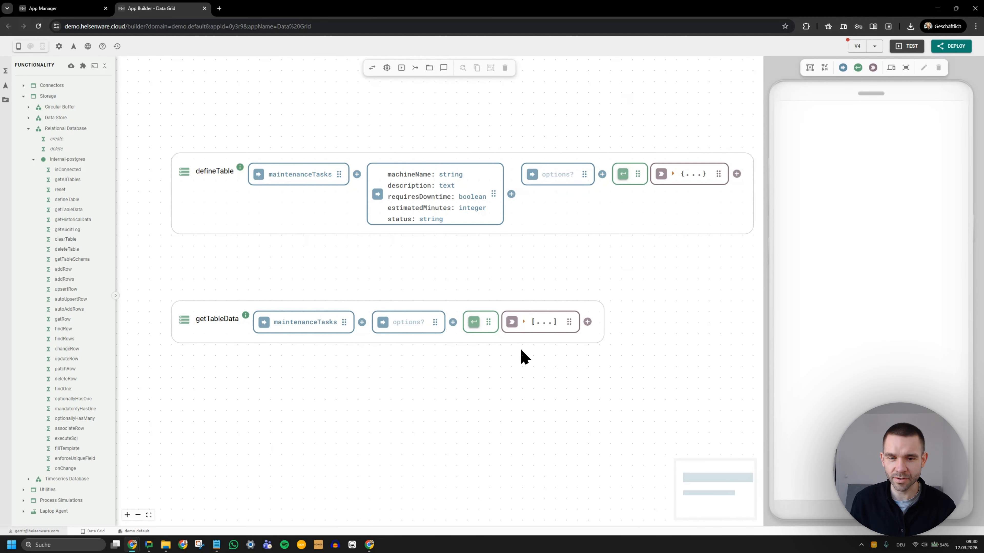
left_click(541, 325)
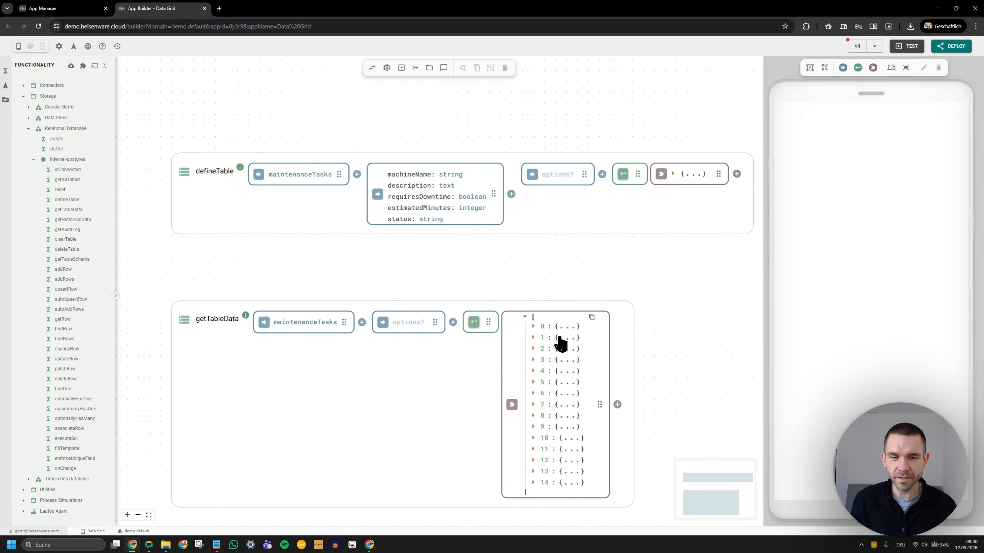
left_click(563, 326)
scroll(668, 295, "right", 3)
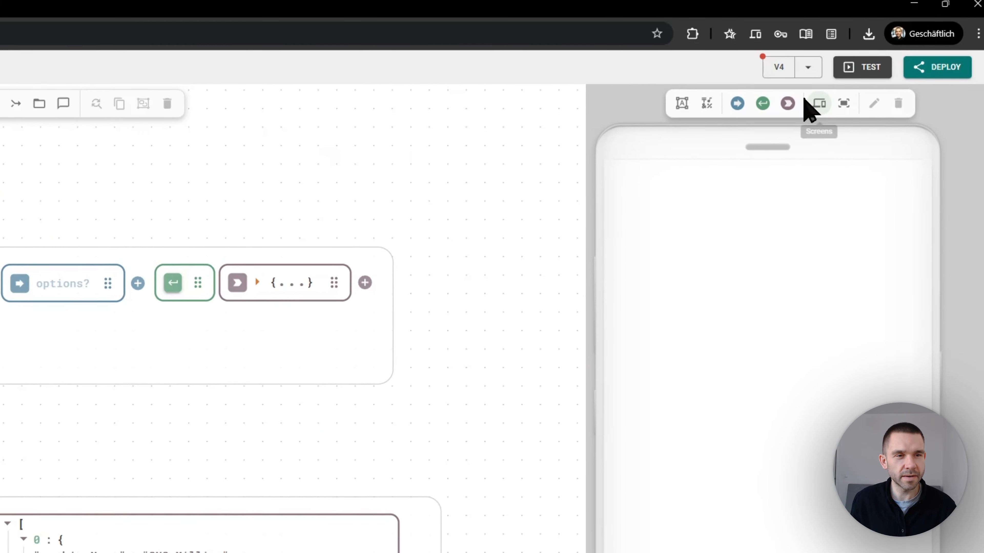
Place a Data Grid widget on the phone screen, spanning its width and extending down most of its height
left_click(787, 104)
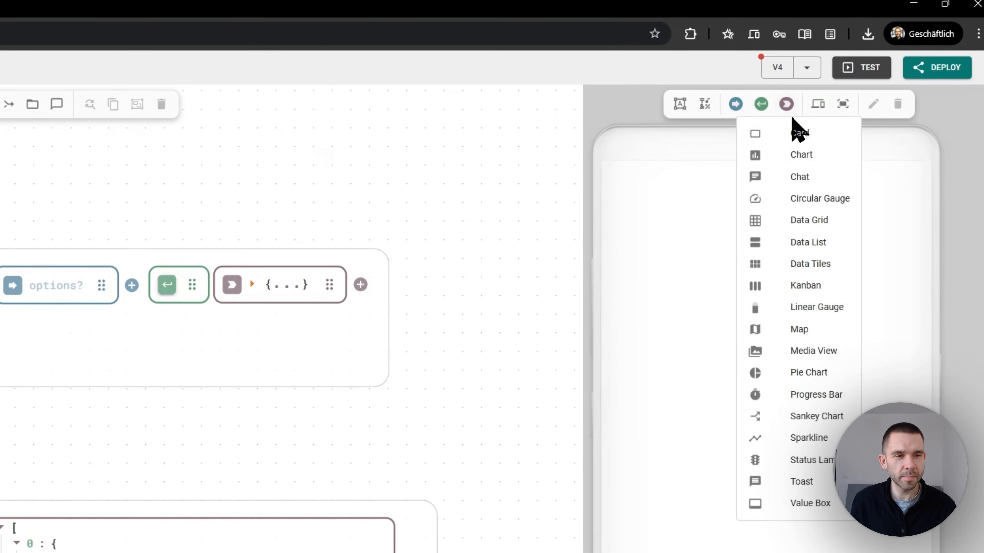
left_click(795, 220)
left_click(604, 213)
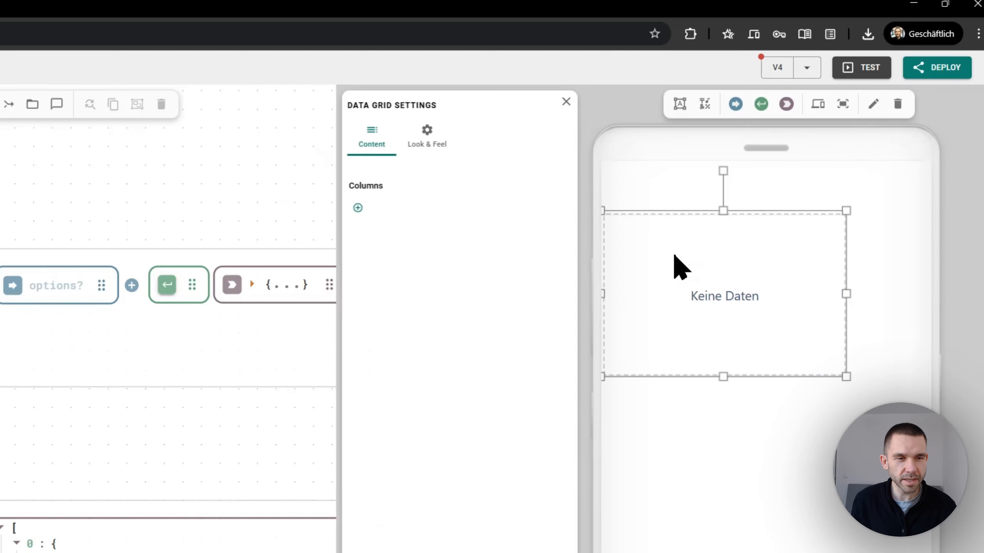
right_click(674, 258)
left_click(803, 457)
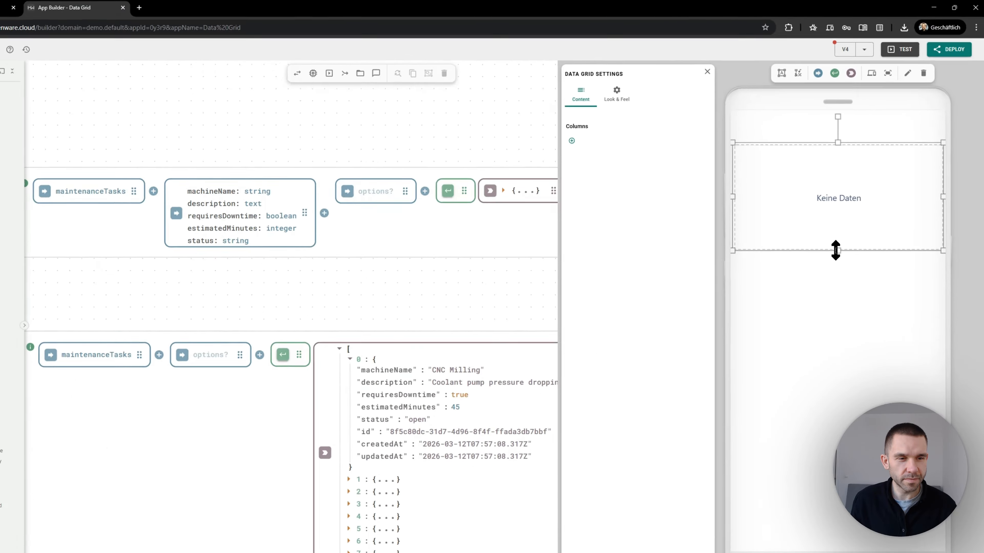
left_click_drag(767, 375, 762, 552)
left_click_drag(846, 416, 840, 436)
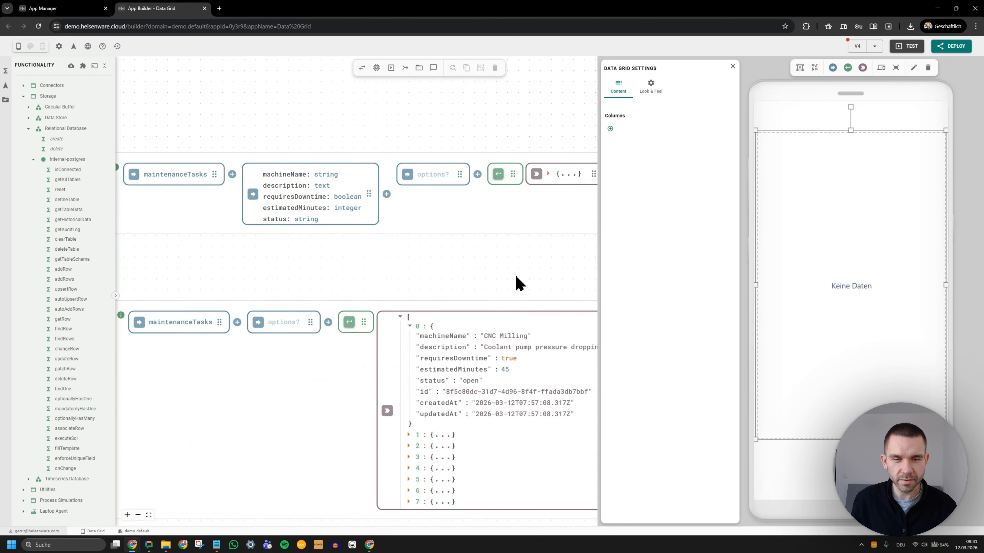
Connect the getTableData output to the data property of the data grid
scroll(516, 277, "right", 4)
left_click(732, 67)
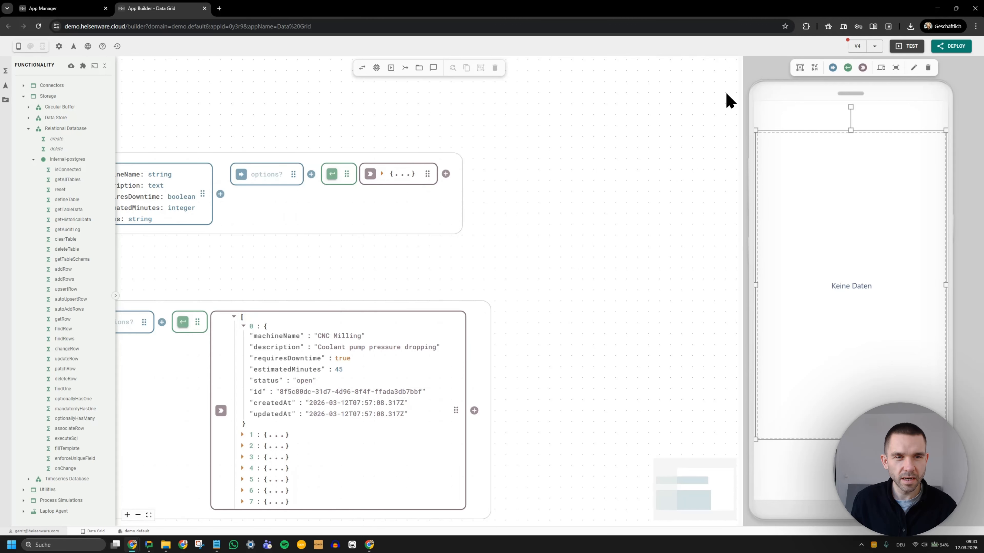
left_click_drag(458, 410, 865, 278)
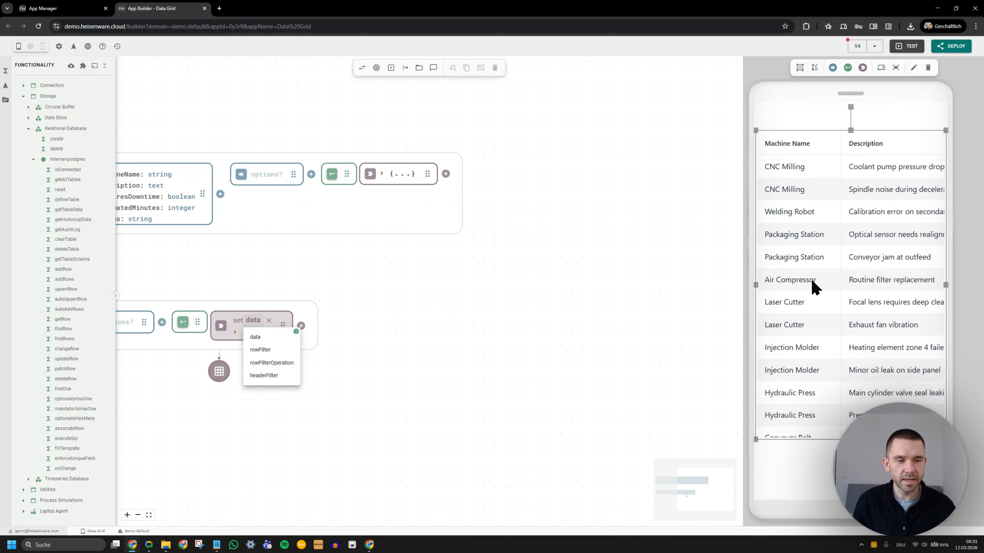
Switch the app preview to the Extra Large screen size and widen the preview area
left_click(880, 68)
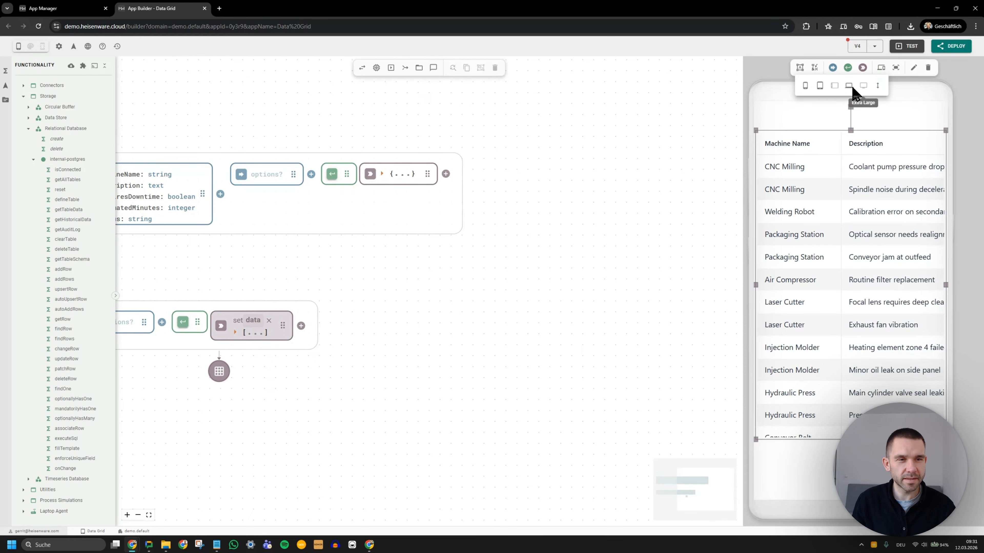
left_click(850, 88)
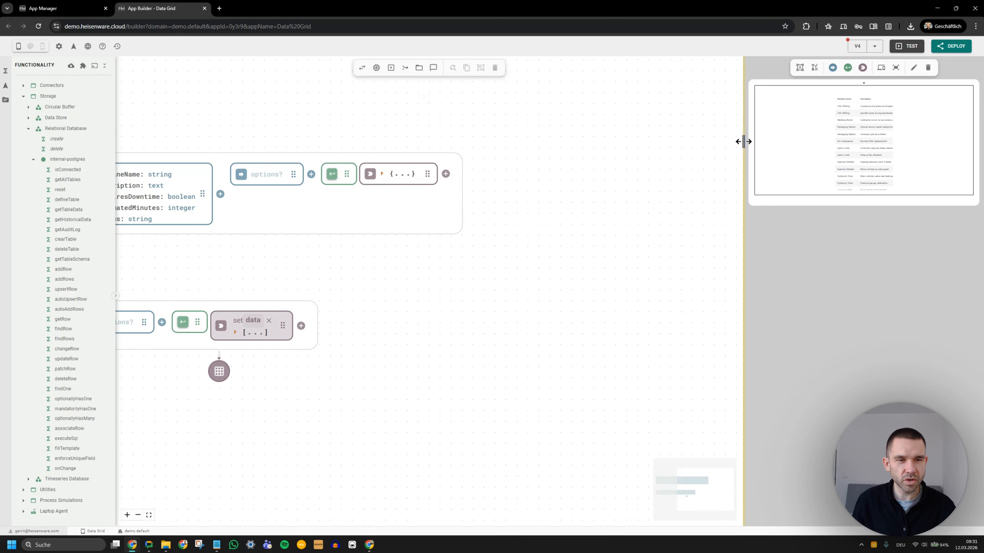
left_click_drag(743, 142, 459, 132)
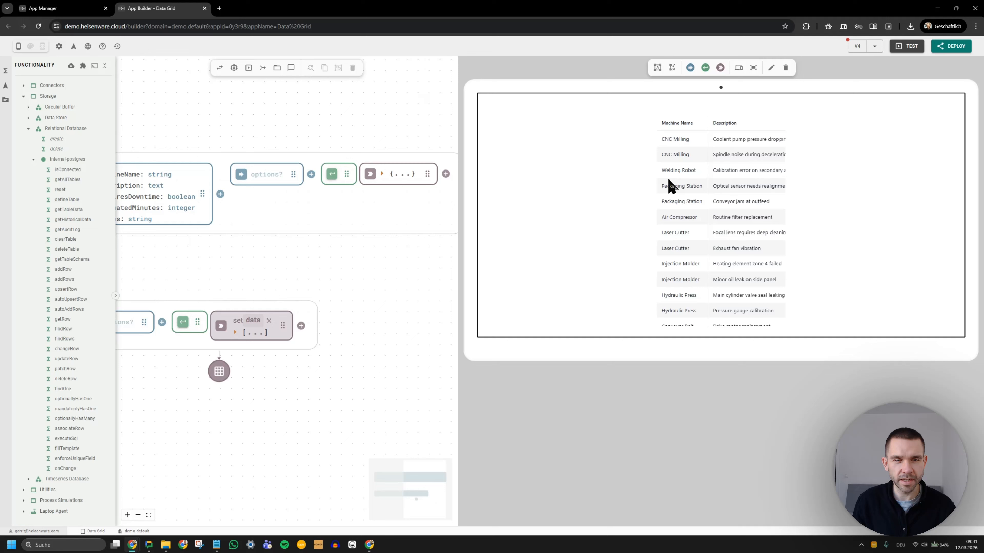
Stretch the data grid to nearly fill the Extra Large screen, and narrow the preview area again
left_click(697, 189)
left_click_drag(655, 220, 483, 220)
left_click_drag(734, 164, 734, 159)
left_click_drag(784, 217, 940, 217)
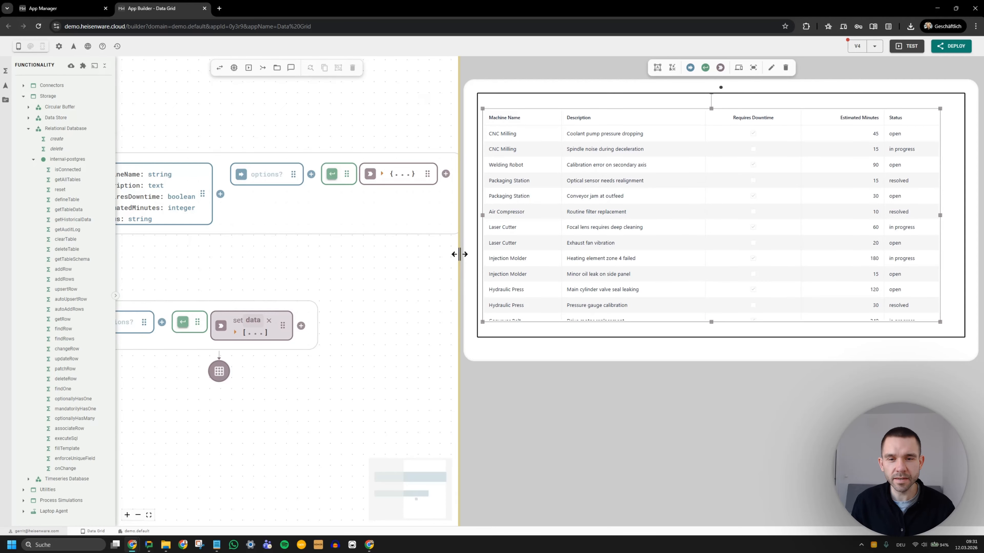
left_click_drag(459, 254, 720, 250)
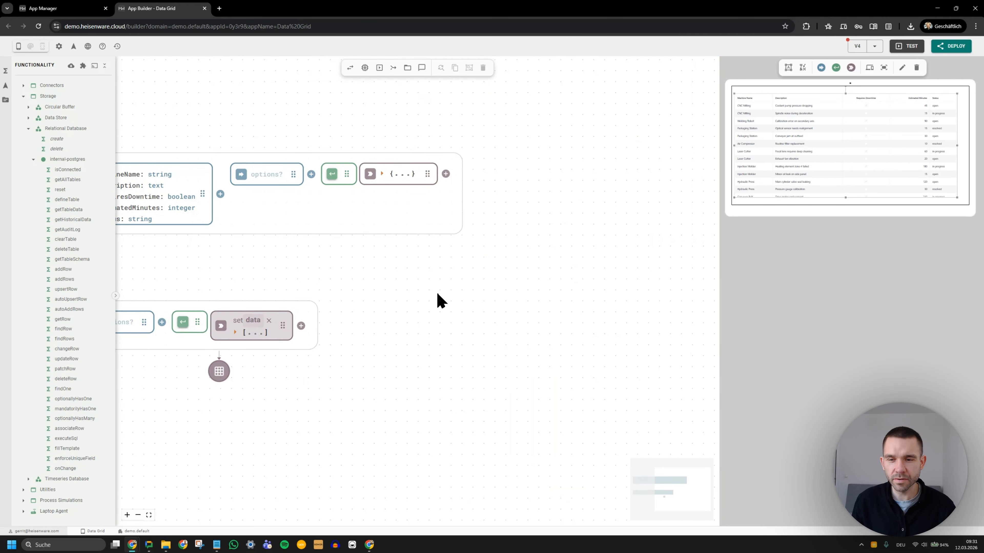
Add the addRow function to the flow canvas, positioned below getTableData
scroll(453, 295, "down", 3)
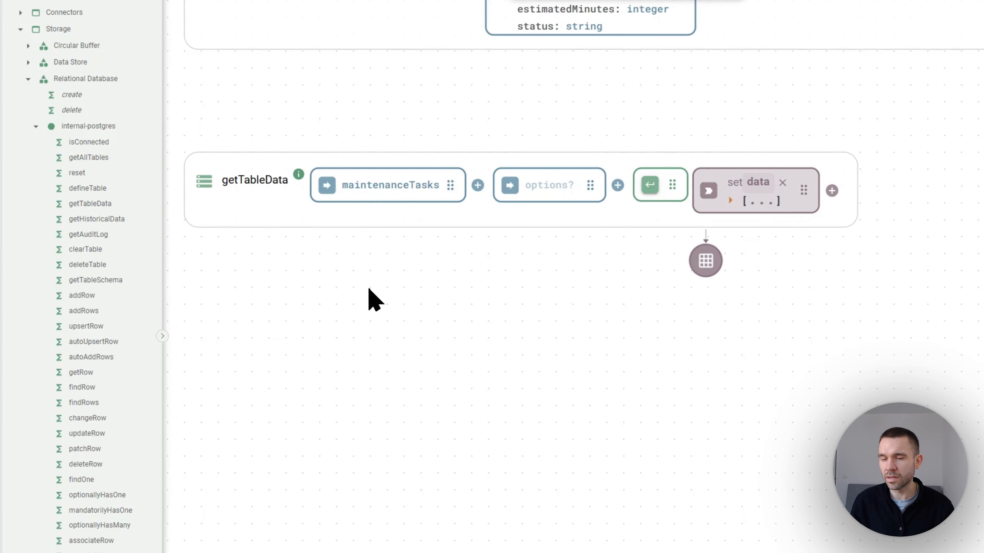
left_click(296, 207)
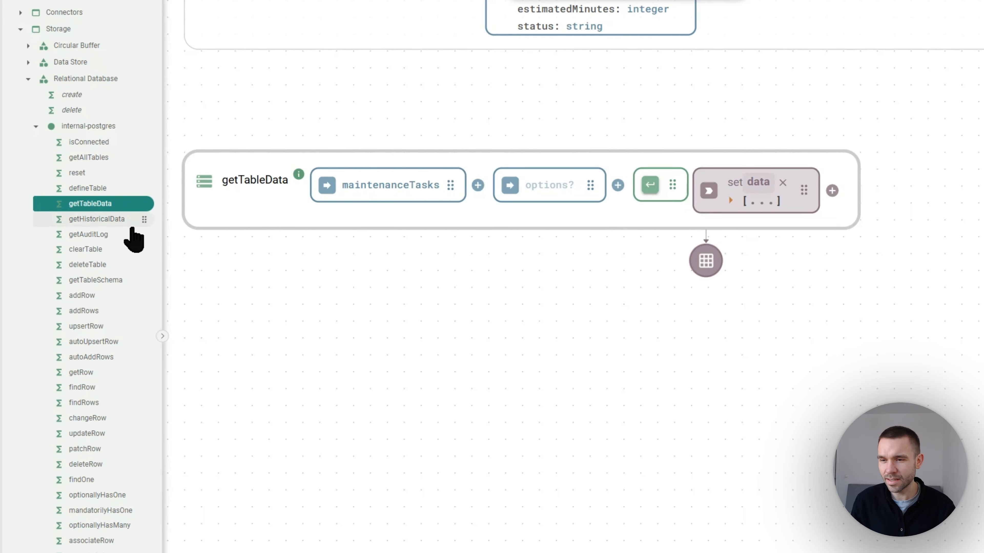
left_click_drag(116, 296, 311, 329)
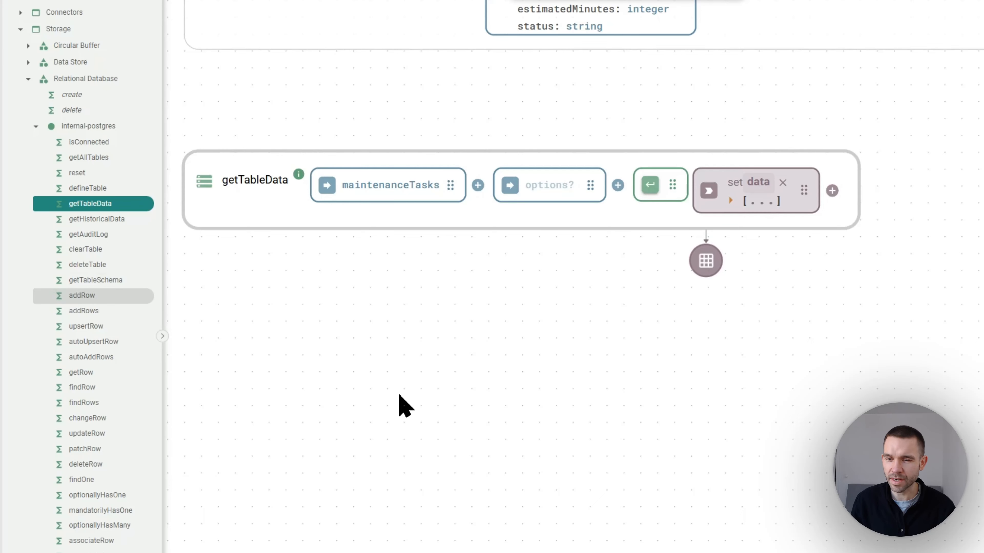
left_click_drag(252, 404, 299, 402)
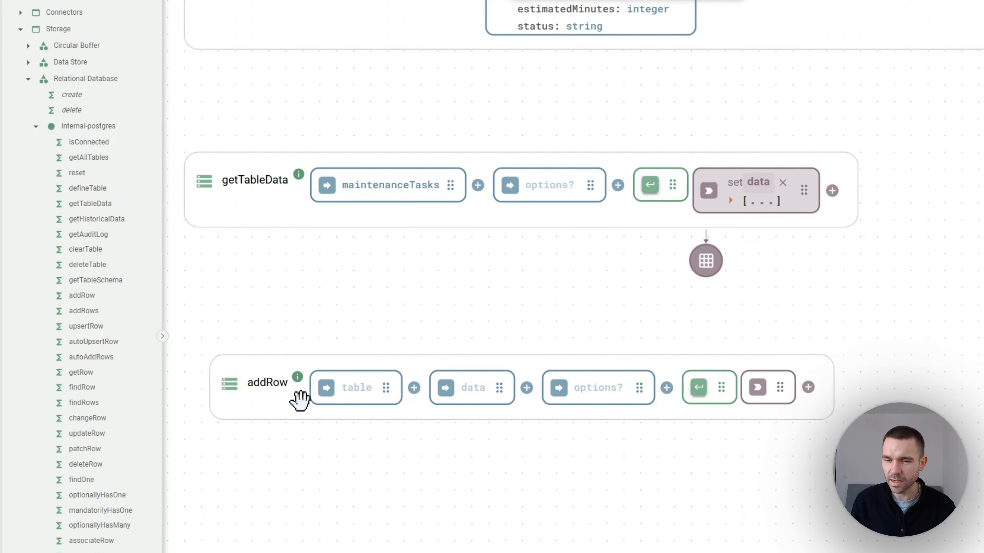
scroll(235, 337, "down", 1)
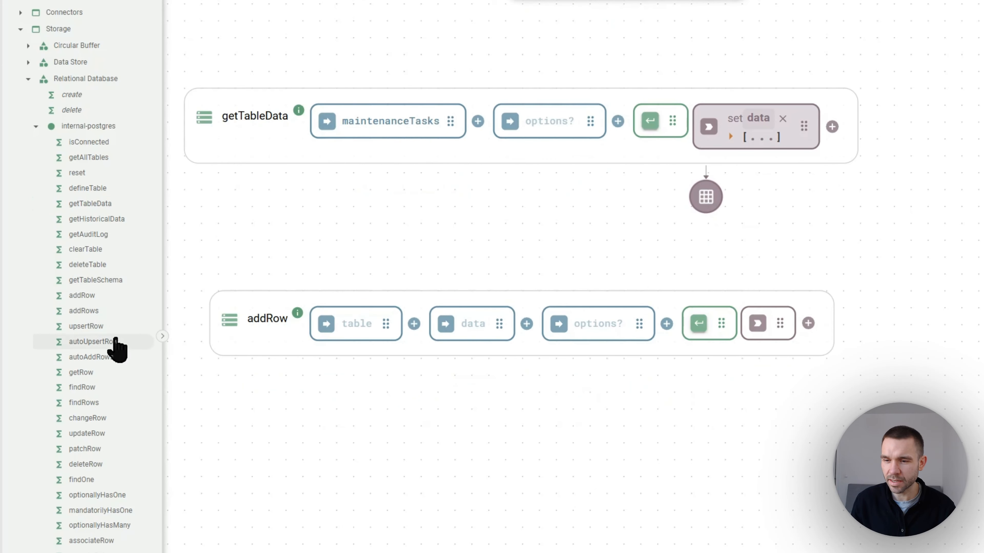
Add the updateRow and deleteRow functions, stacked and left-aligned beneath addRow
left_click_drag(102, 433, 340, 444)
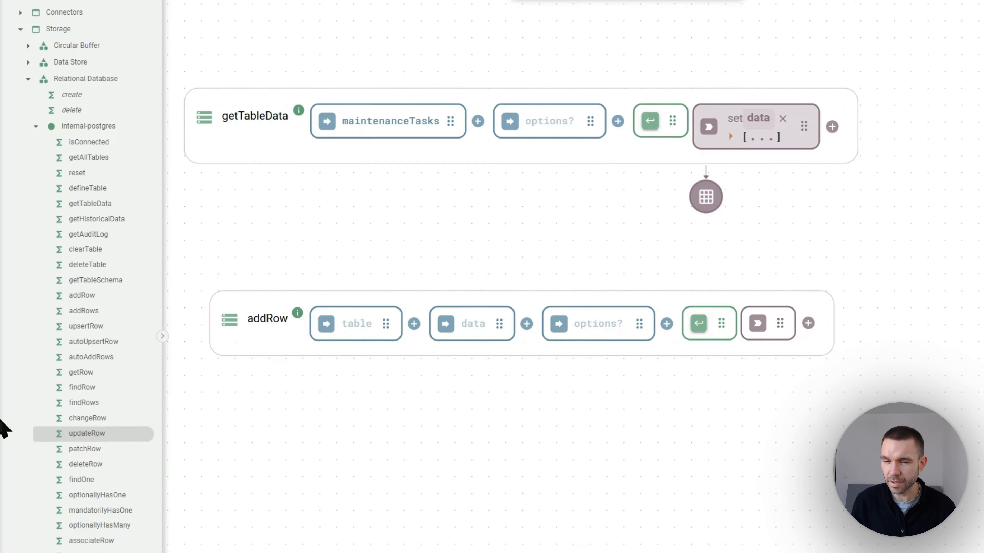
left_click_drag(344, 484, 226, 501)
scroll(282, 436, "down", 2)
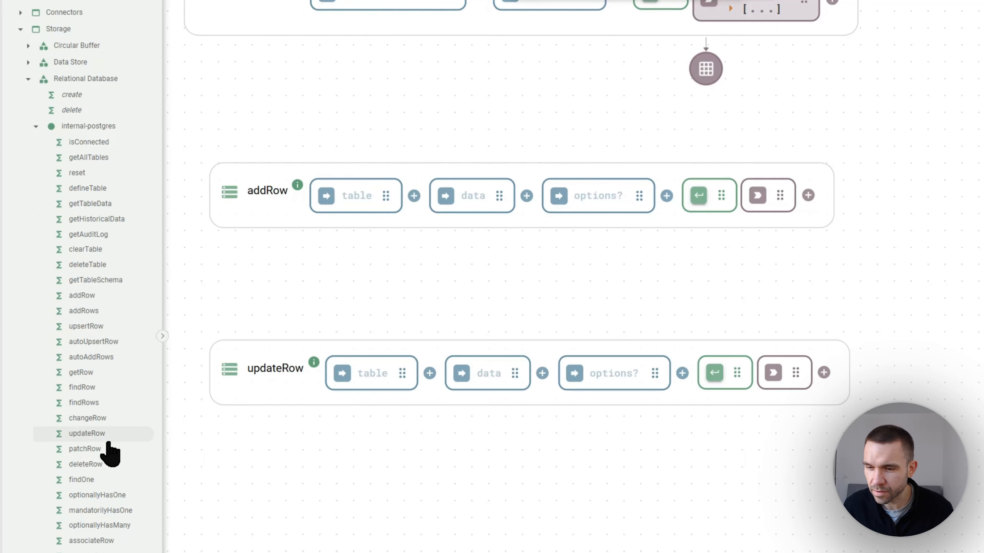
left_click_drag(366, 480, 388, 475)
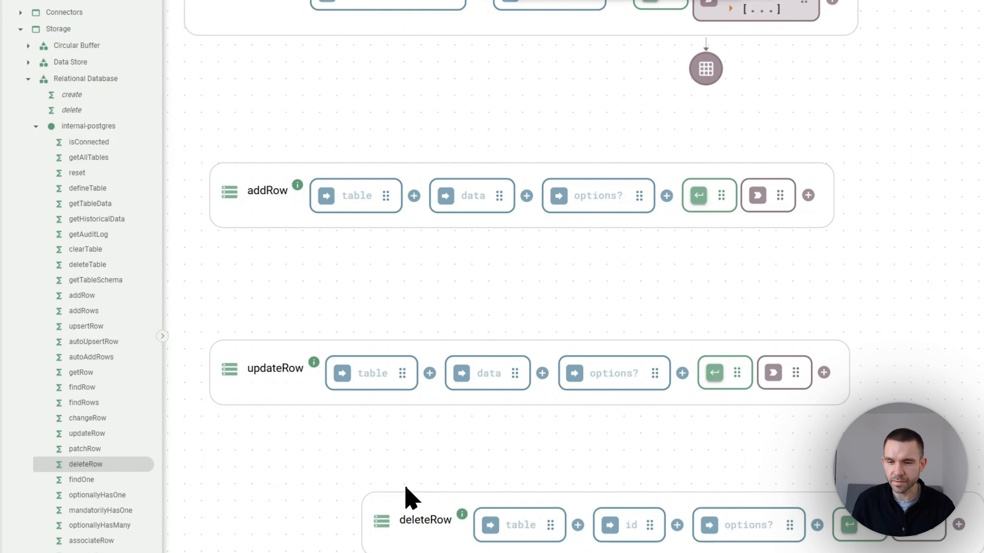
left_click_drag(405, 530, 254, 552)
scroll(471, 448, "down", 2)
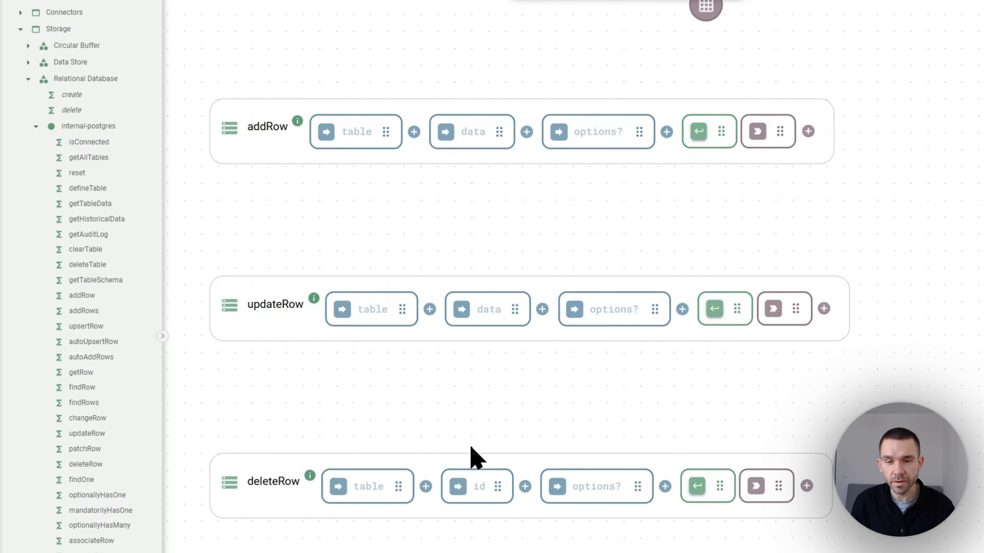
Set the table input of addRow, updateRow and deleteRow to maintenanceTasks, copied from getTableData
scroll(581, 154, "up", 4)
double_click(436, 58)
key("ctrl+c")
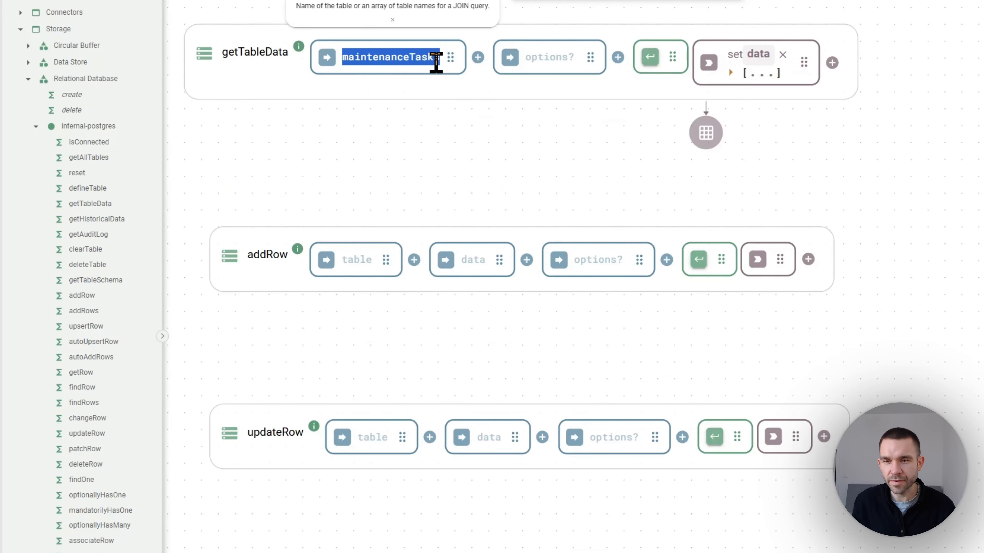
left_click(352, 259)
key("ctrl+v")
left_click(377, 434)
key("ctrl+v")
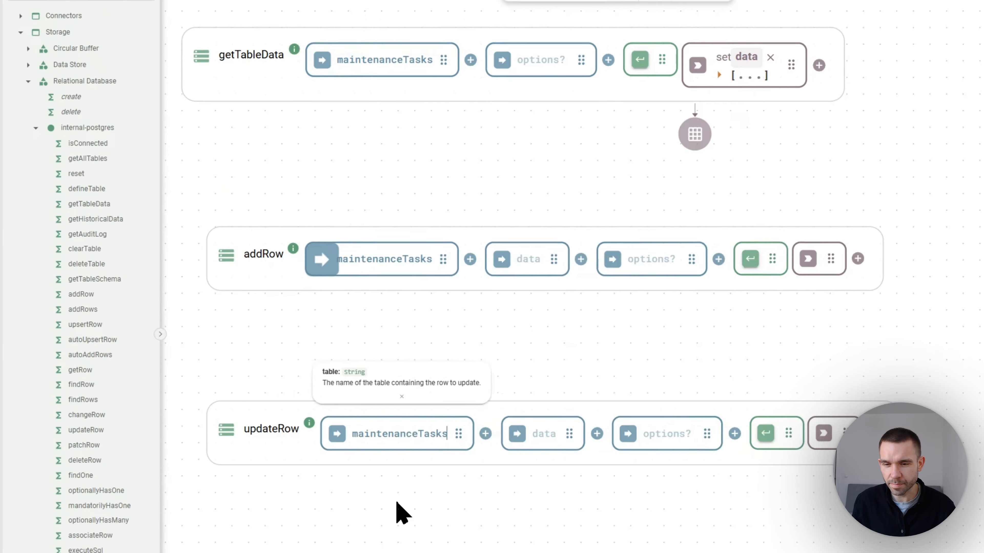
left_click(259, 486)
key("ctrl+v")
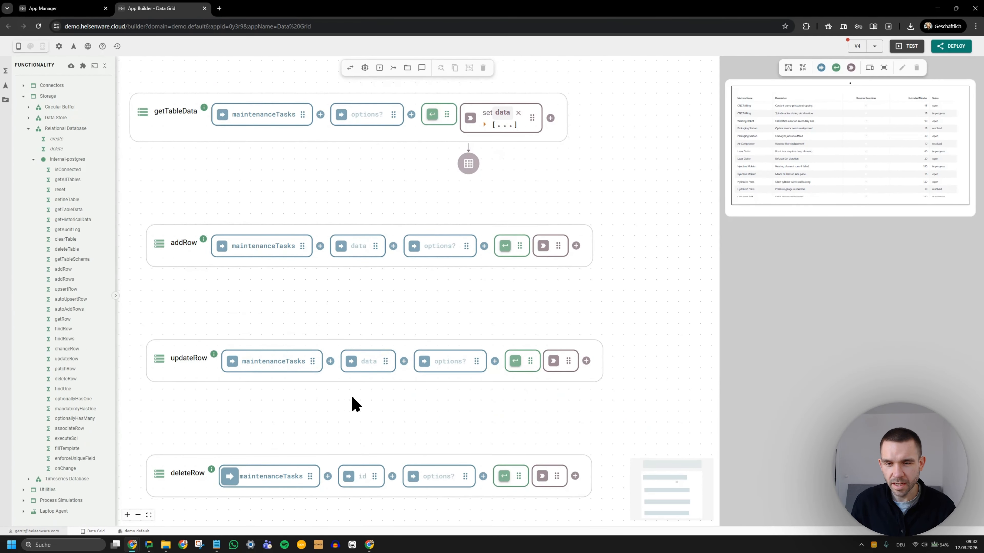
Connect the data input of addRow to the data grid's onInsert event
left_click(362, 249)
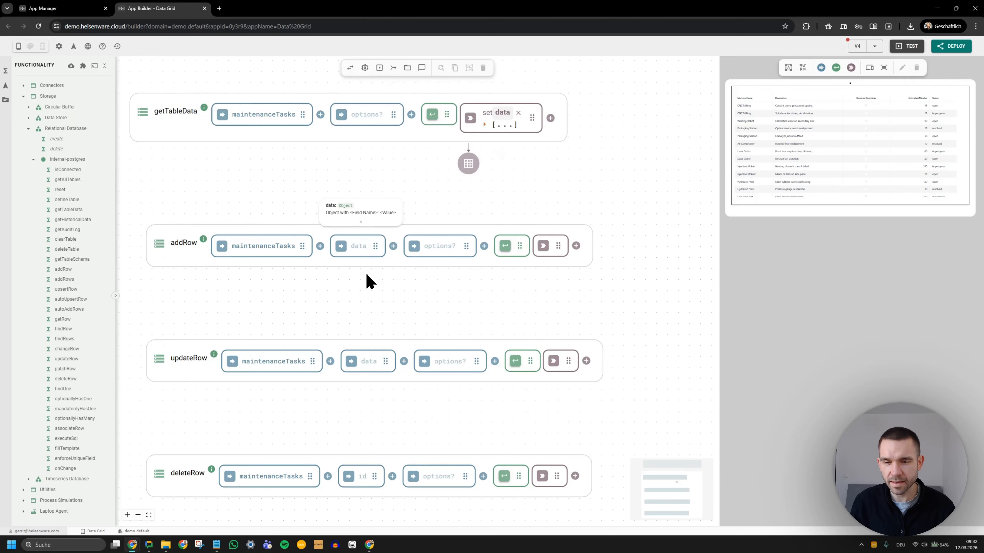
left_click(814, 155)
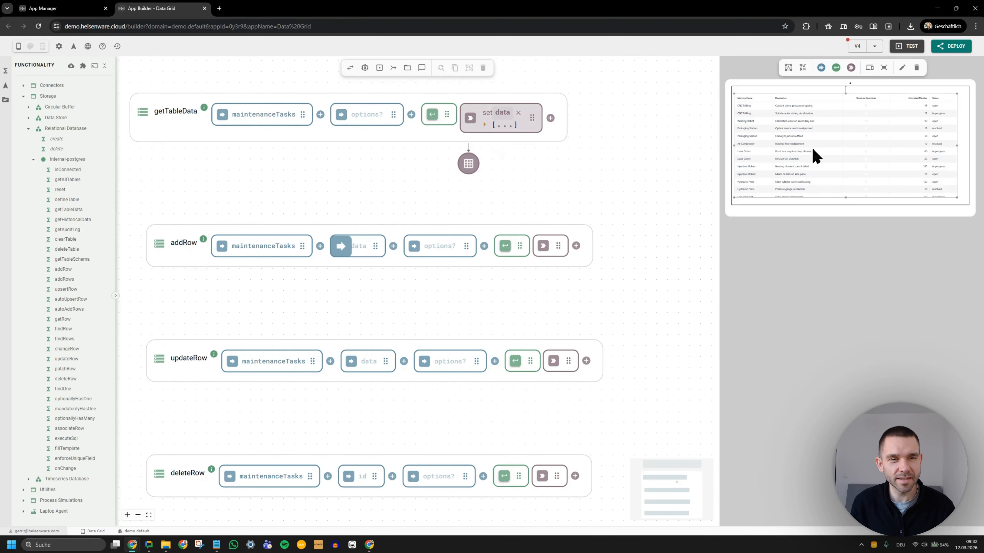
left_click(374, 244)
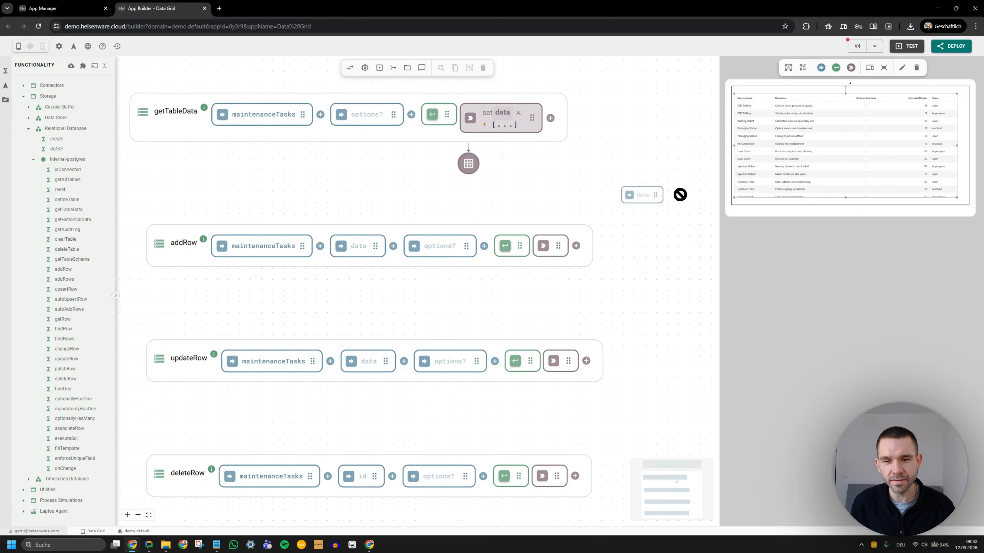
left_click(819, 173)
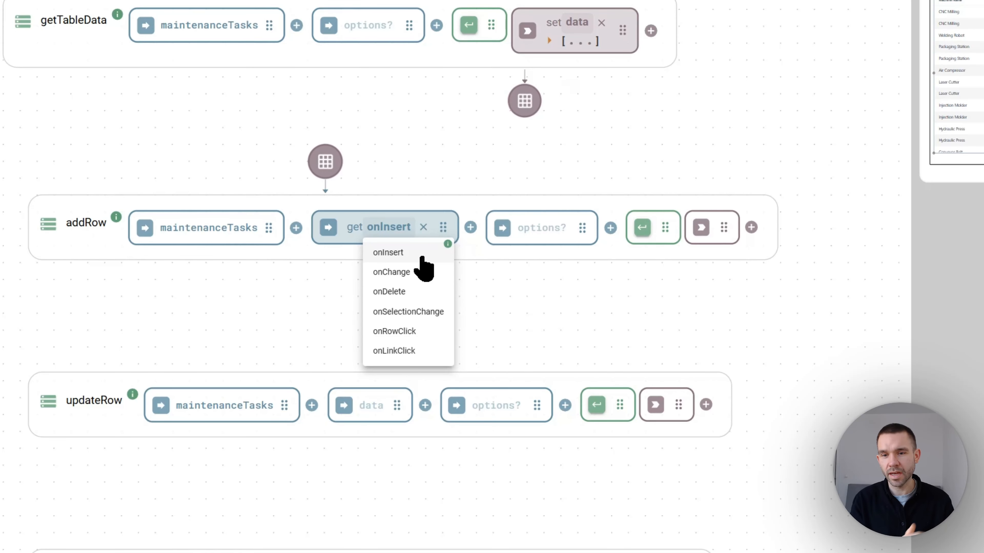
left_click(467, 288)
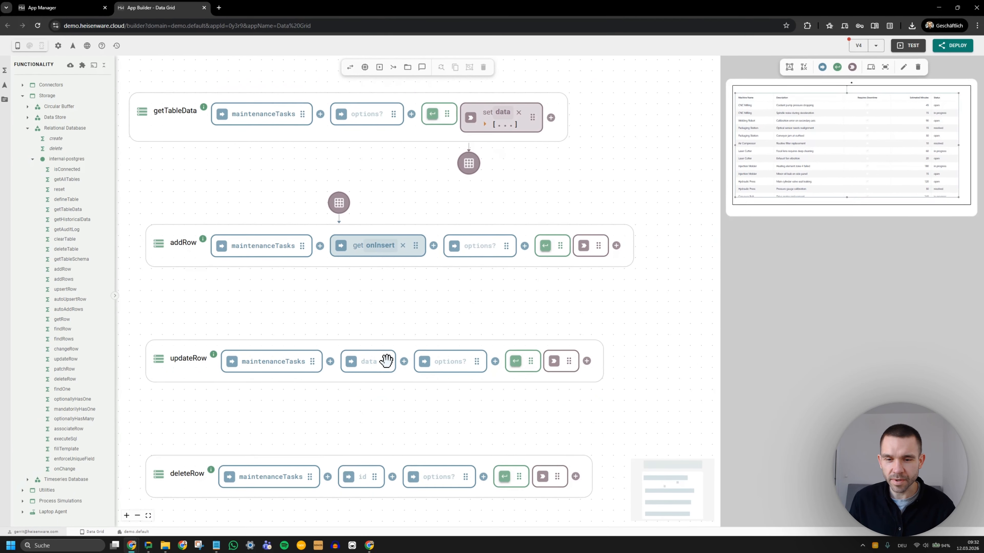
Connect updateRow's data input to the data grid's onChange event and deleteRow's id input to its onDelete event
left_click_drag(846, 187, 393, 366)
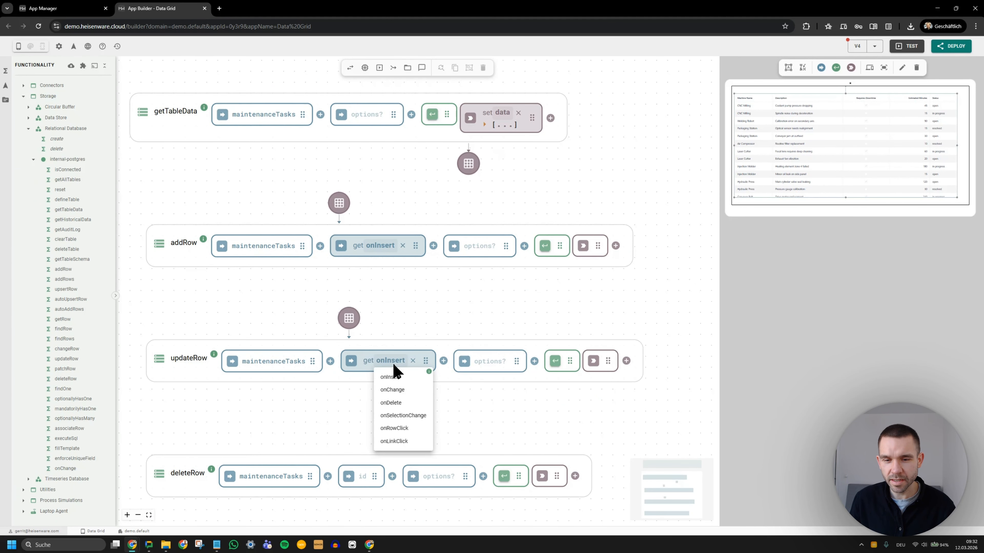
left_click(418, 390)
scroll(488, 413, "down", 3)
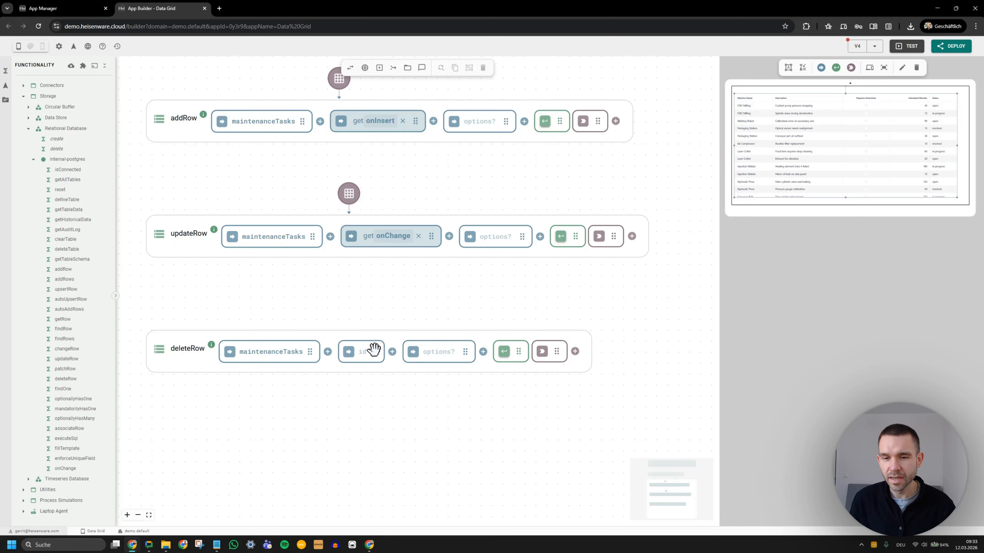
left_click_drag(373, 349, 790, 203)
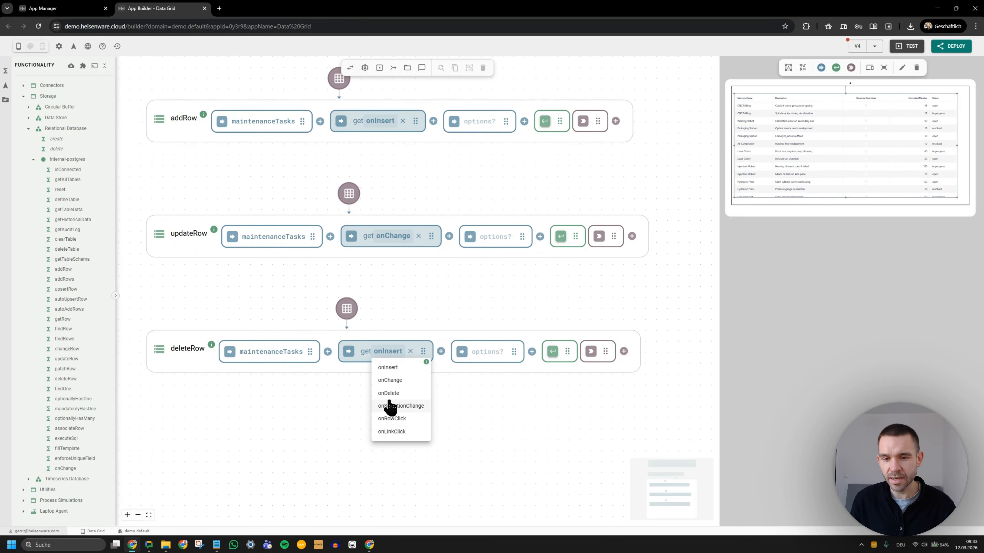
left_click(413, 394)
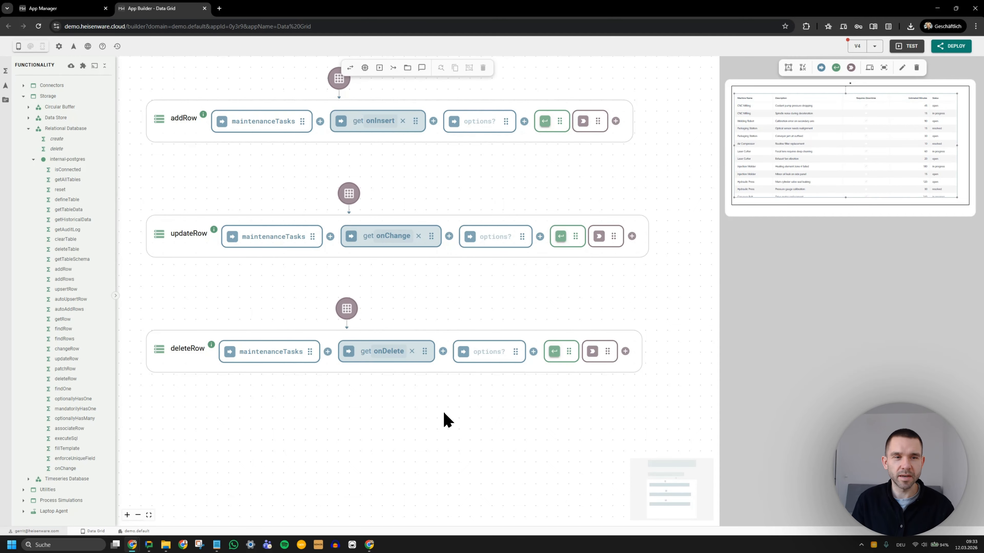
Make addRow, updateRow and deleteRow trigger on input update of their onInsert, onChange and onDelete inputs
scroll(443, 410, "up", 1)
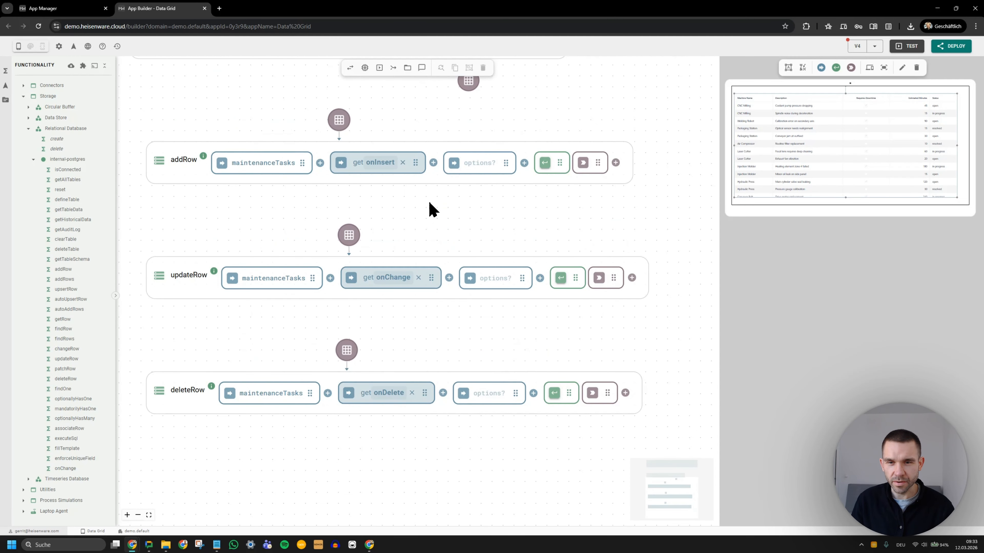
scroll(432, 209, "up", 1)
left_click_drag(416, 205, 552, 203)
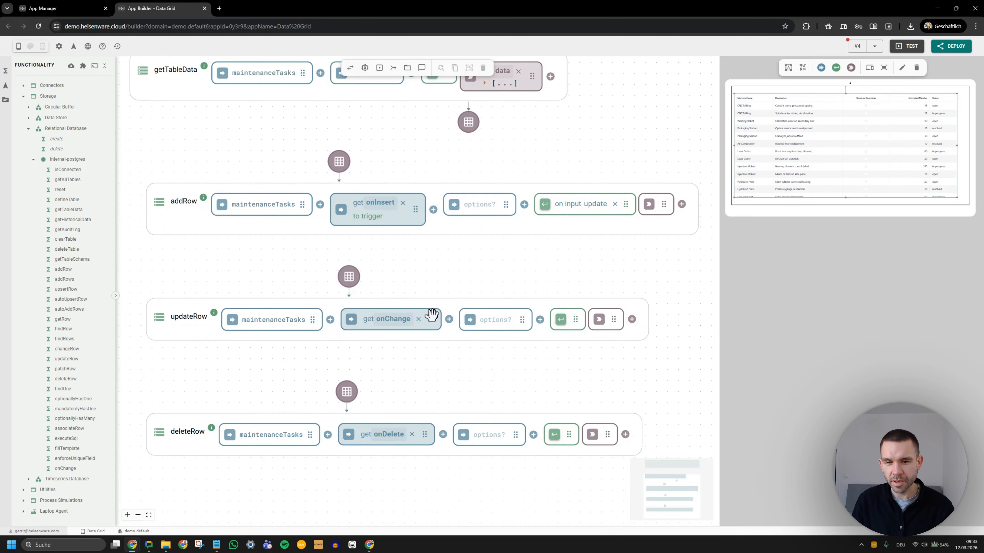
left_click_drag(431, 315, 582, 319)
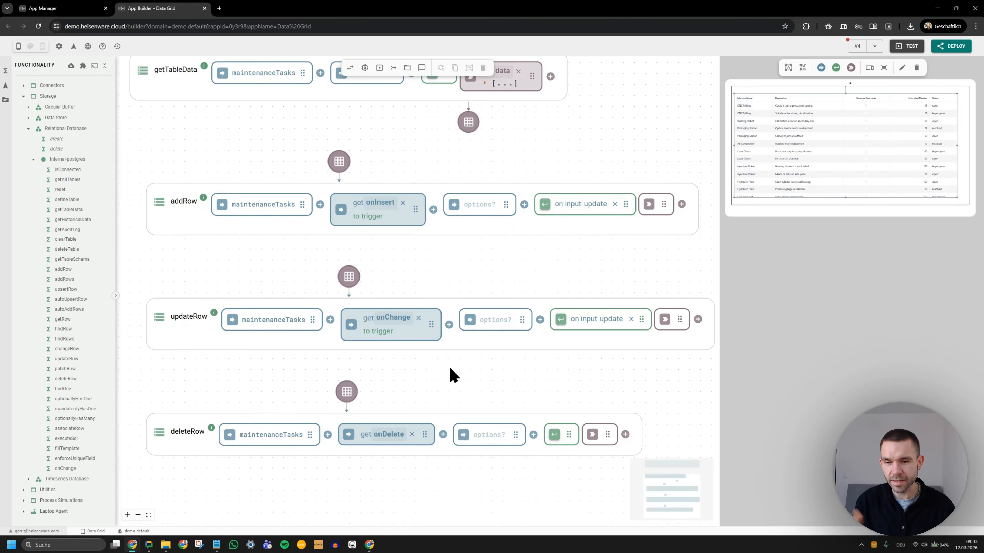
left_click_drag(425, 430, 562, 436)
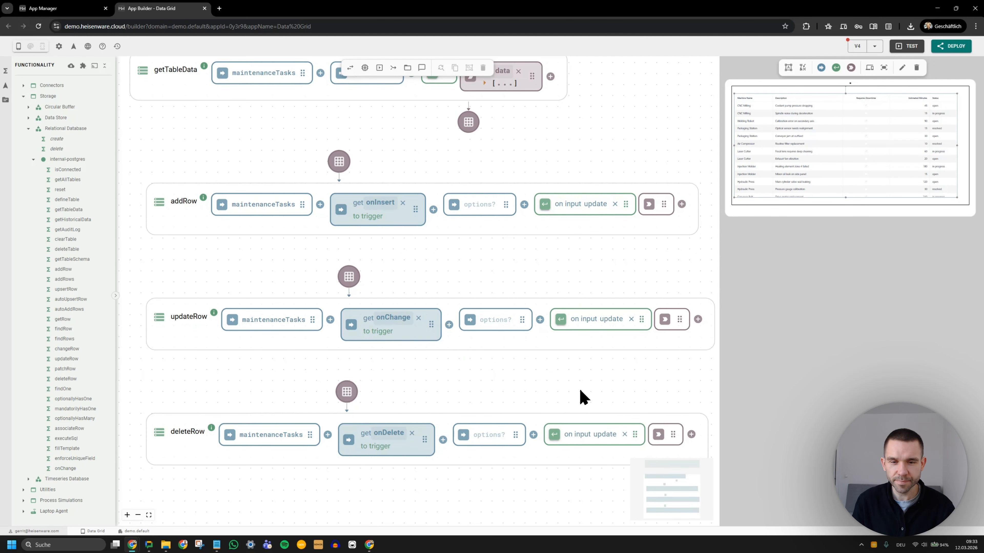
Move getTableData to the lower right of deleteRow and add an app start trigger of once on (re-)load
left_click_drag(213, 164, 507, 434)
left_click_drag(265, 418, 326, 431)
right_click(532, 419)
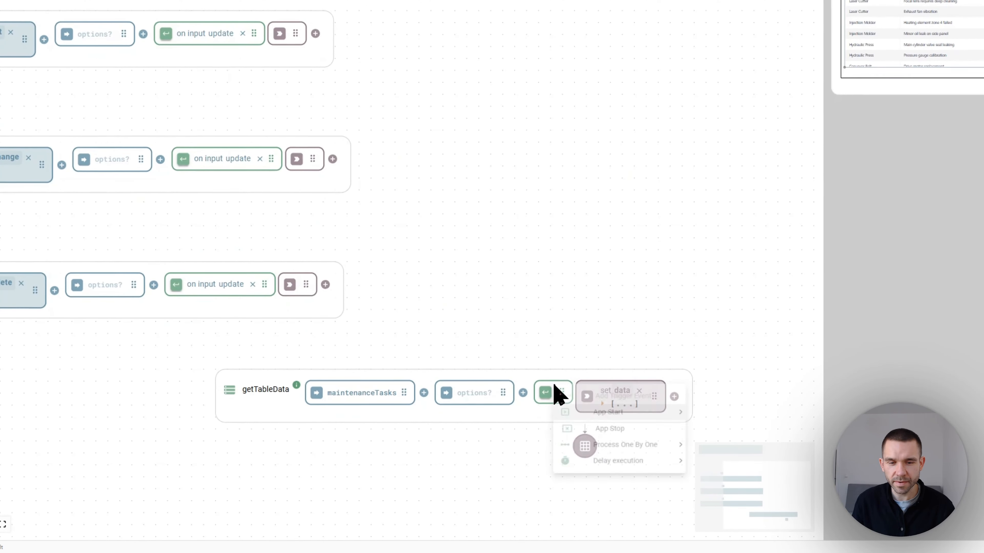
mouse_move(608, 417)
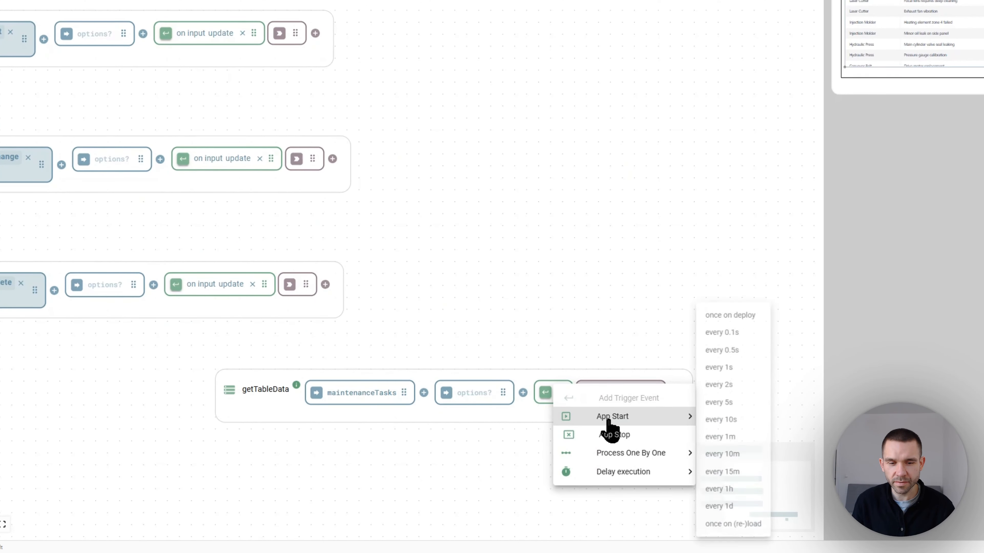
left_click(744, 535)
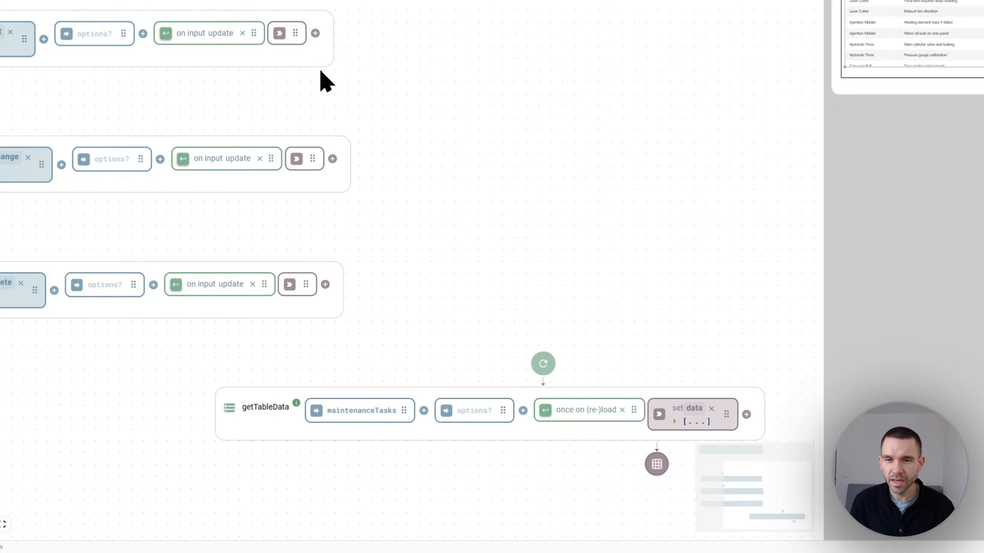
Link the outputs of addRow, updateRow and deleteRow to getTableData's trigger so each one reloads the table
mouse_move(299, 29)
left_mouse_down()
mouse_move(494, 97)
mouse_move(604, 412)
left_mouse_up()
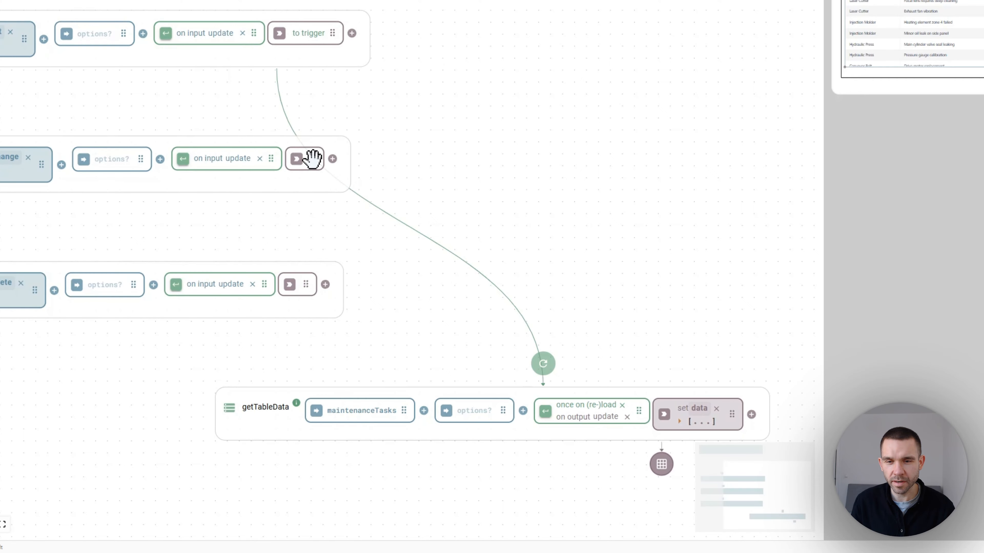
left_click_drag(312, 158, 616, 416)
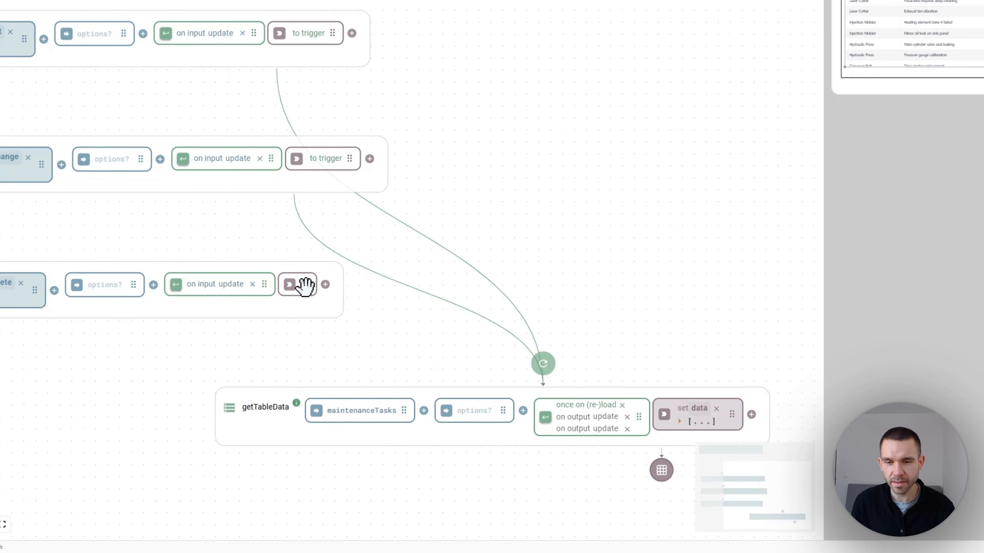
left_click_drag(302, 286, 583, 401)
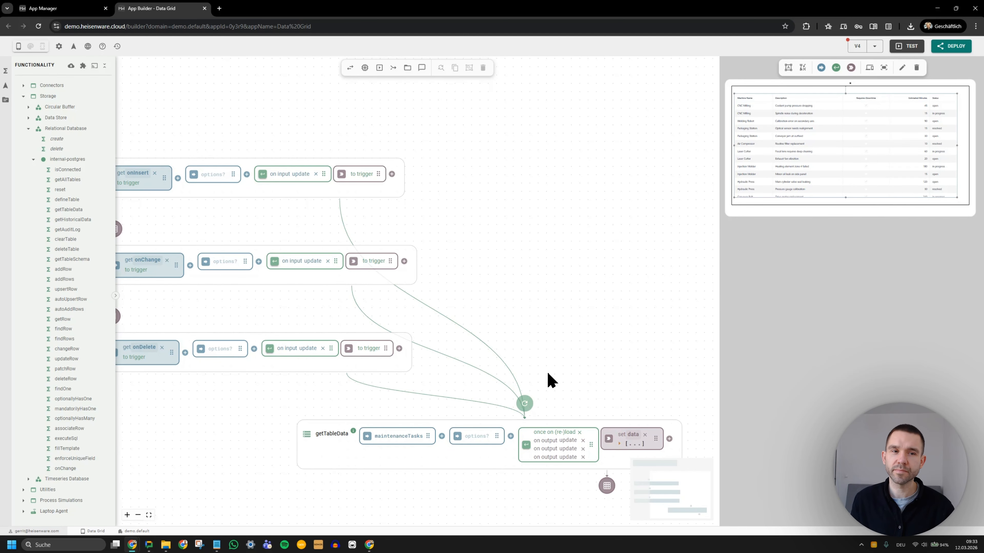
scroll(609, 386, "down", 5)
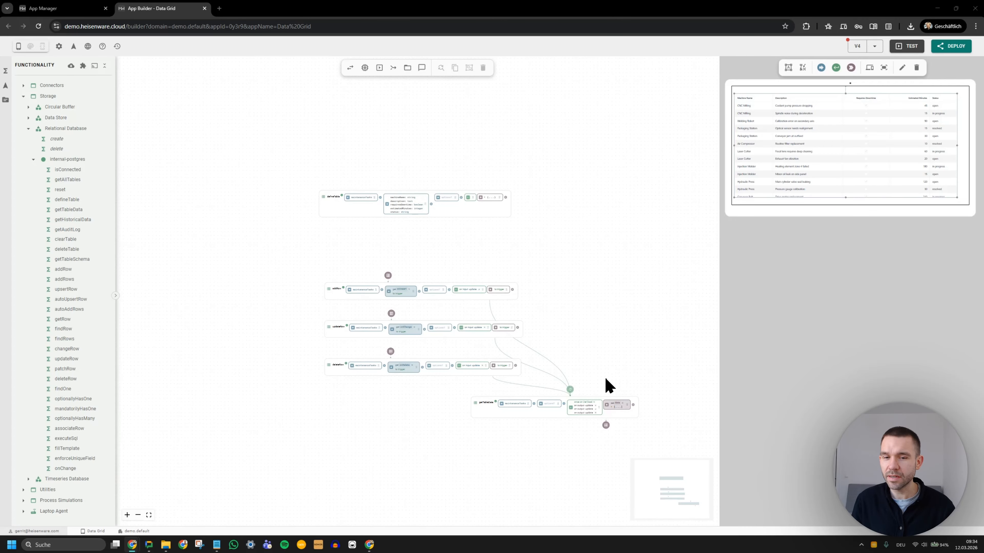
Enlarge the app preview and open the data grid's settings, collapsing the functionality list for more room
scroll(608, 386, "up", 3)
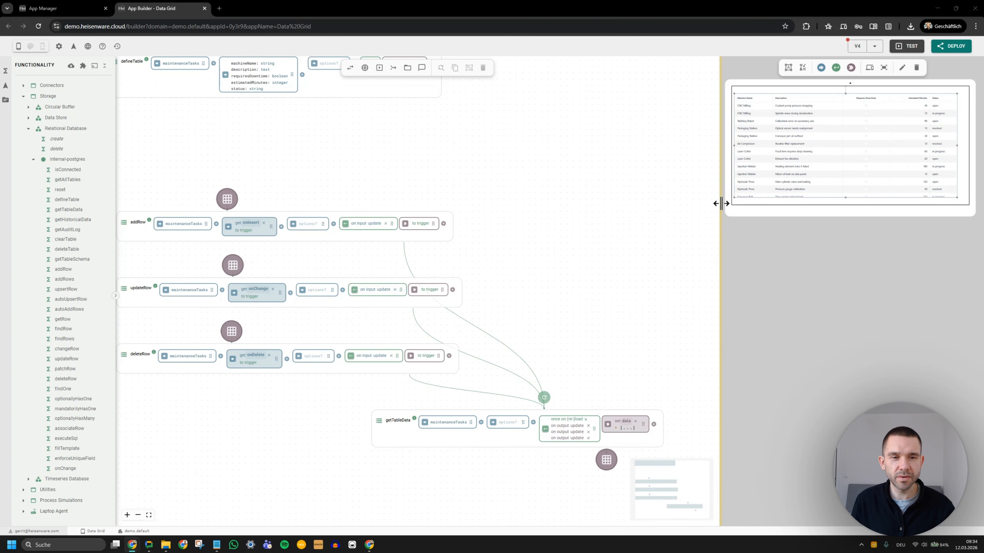
left_click_drag(719, 203, 435, 254)
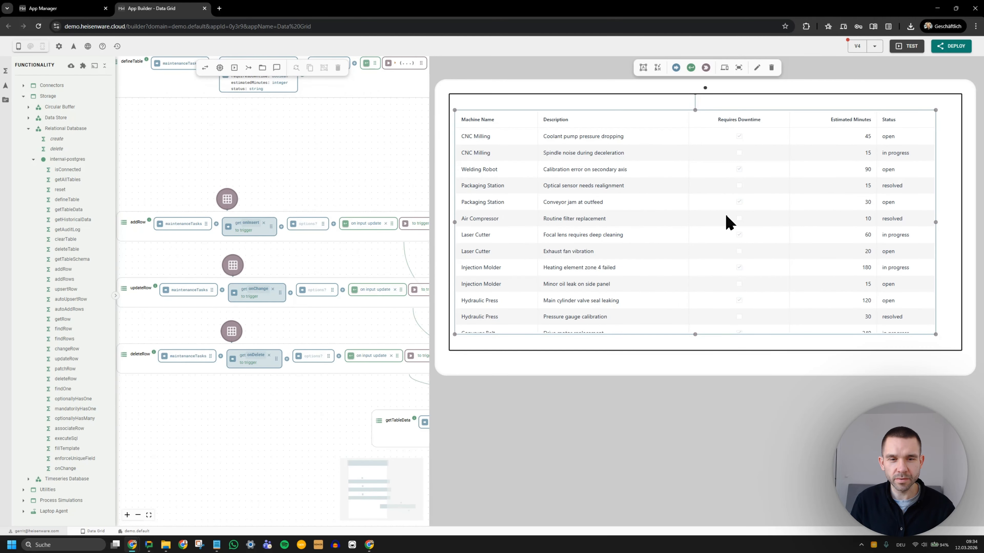
double_click(728, 223)
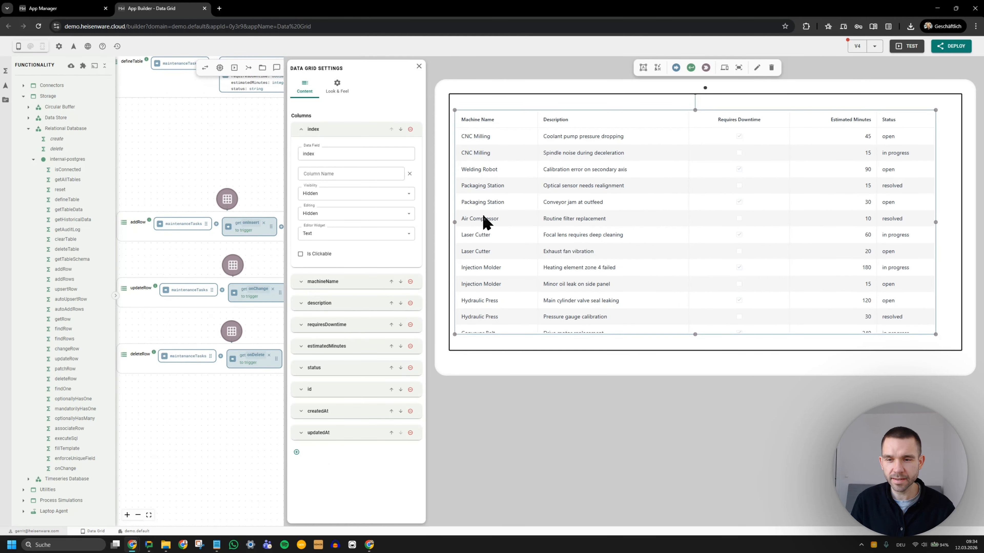
left_click(224, 254)
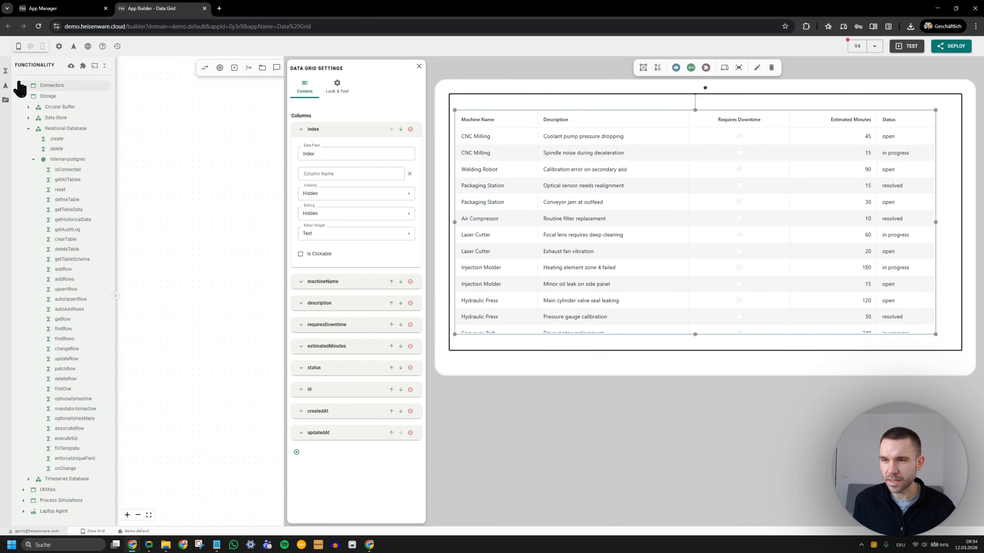
left_click(5, 70)
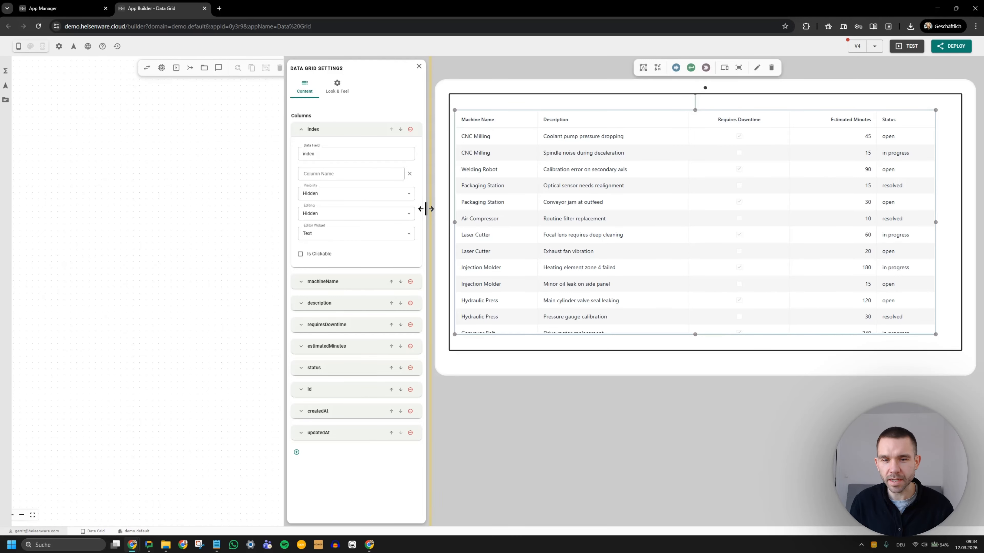
left_click_drag(426, 209, 382, 214)
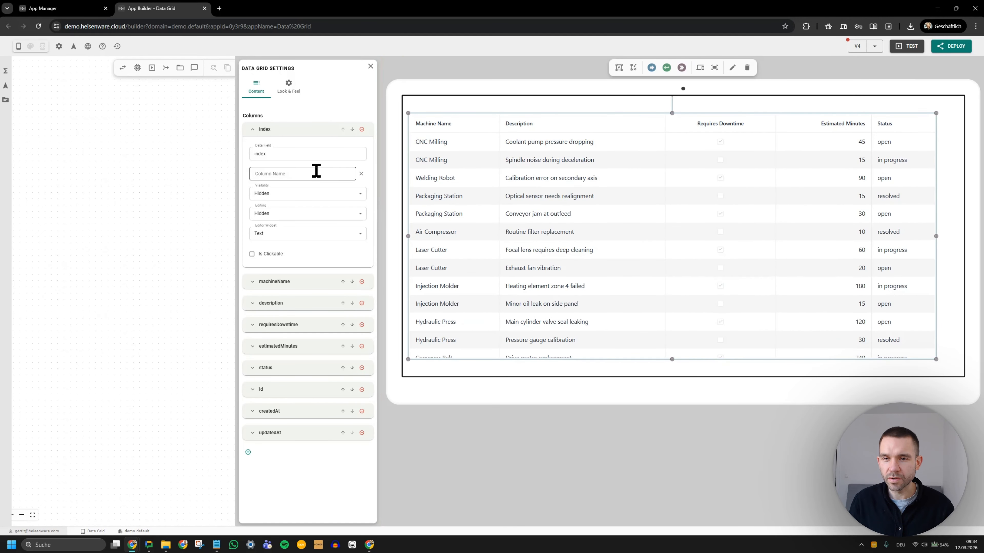
Set the column name of the machineName column to Machine
left_click(296, 134)
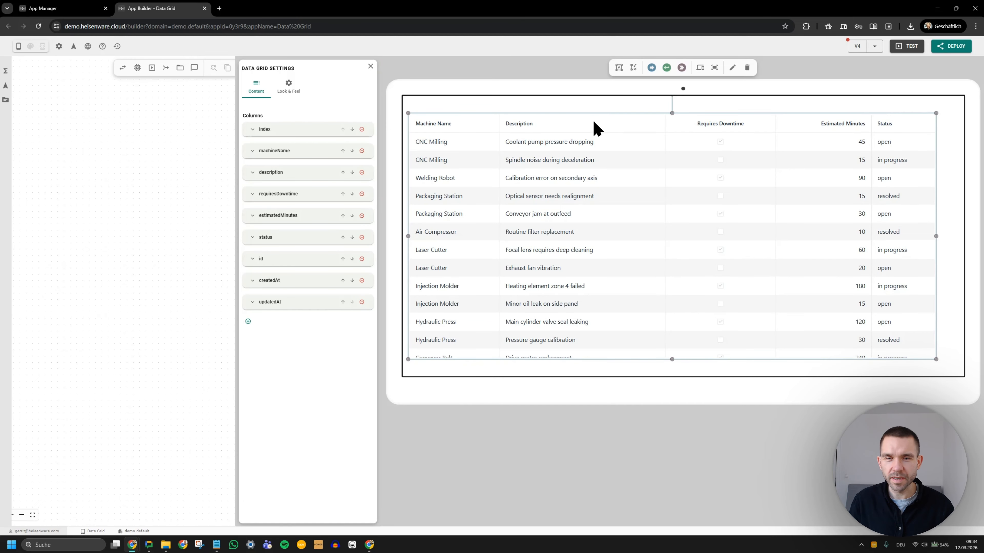
left_click(287, 154)
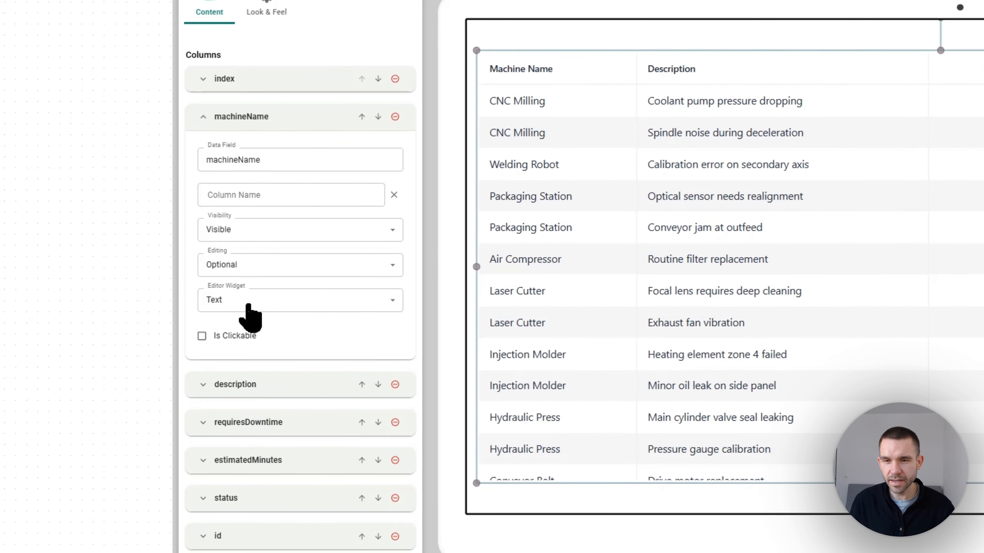
left_click(248, 200)
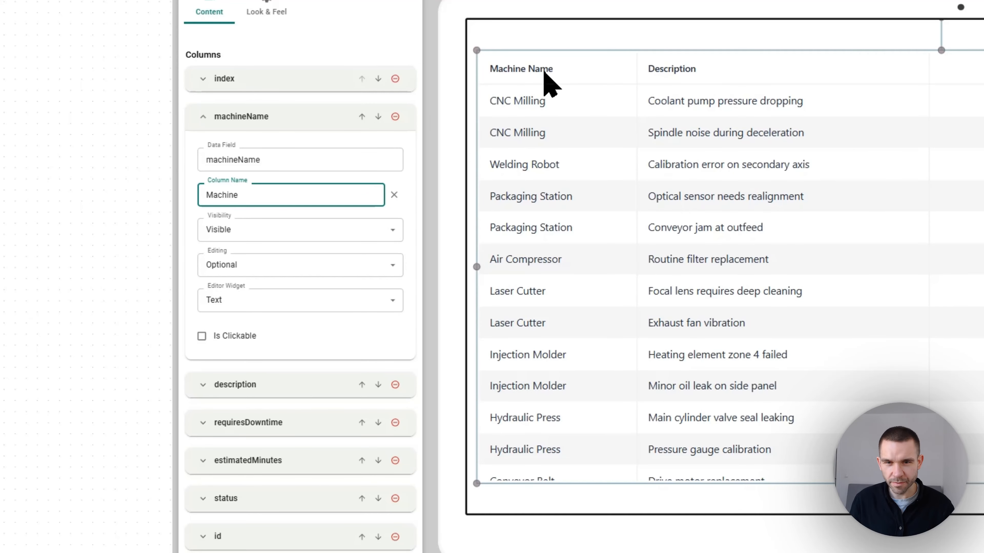
left_click(261, 118)
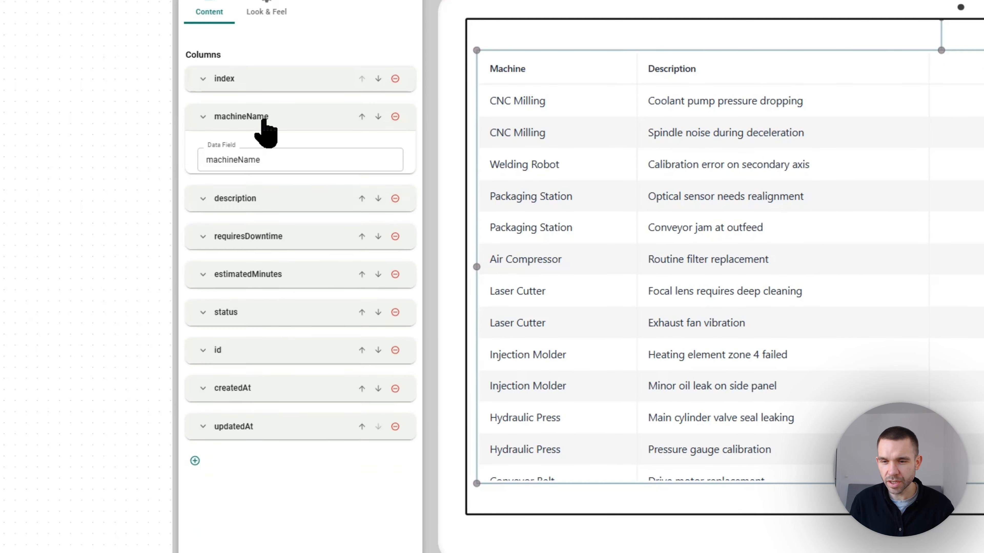
Set the requiresDowntime column's name to Downtime, keeping Checkbox as its editor widget
left_click(255, 196)
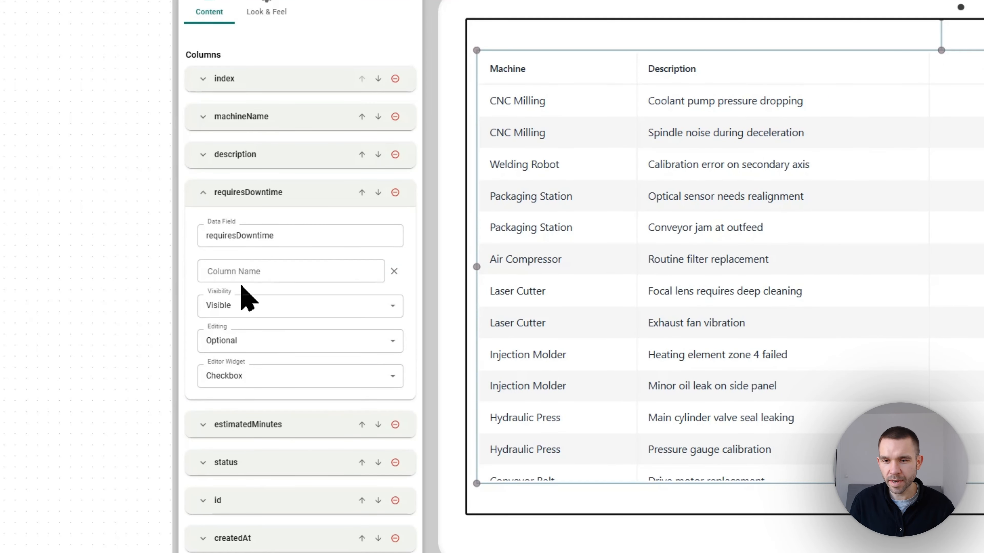
left_click(200, 278)
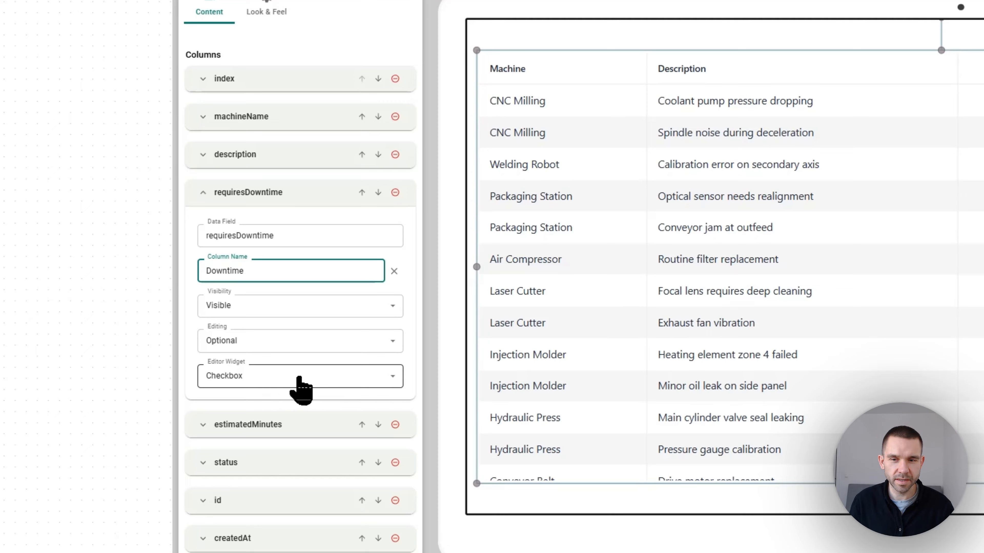
left_click(275, 382)
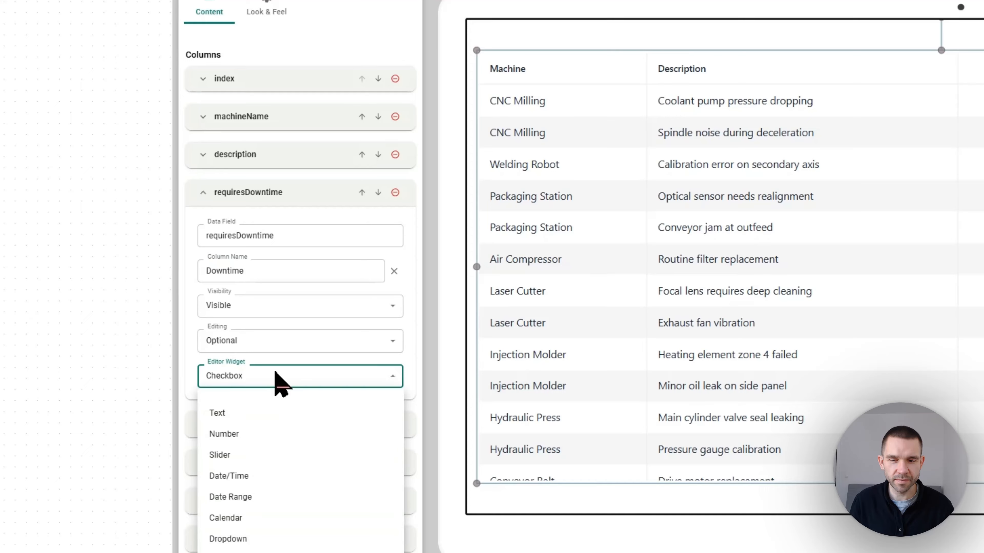
left_click(285, 385)
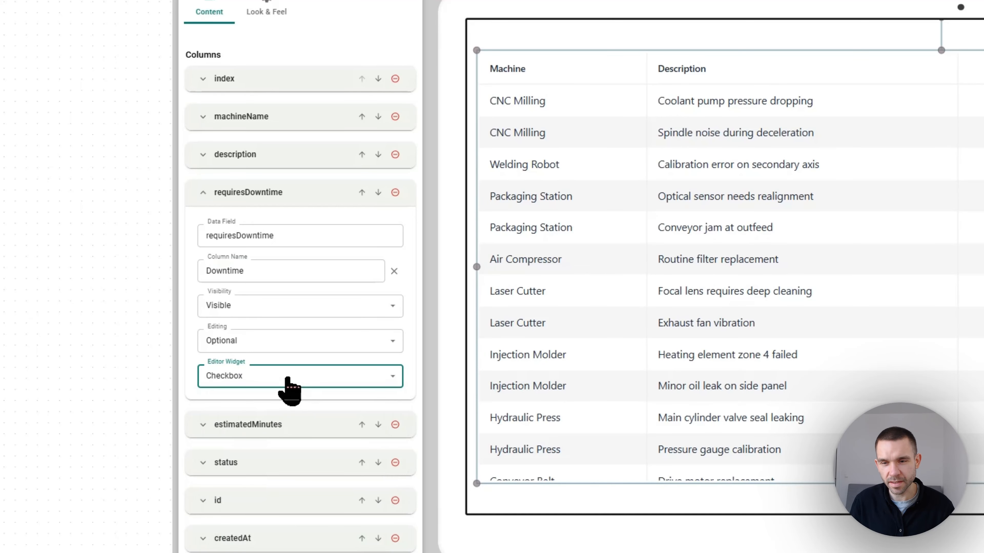
left_click(292, 201)
Set the status column's editor widget to Dropdown with the options open, in progress and resolved
left_click(291, 231)
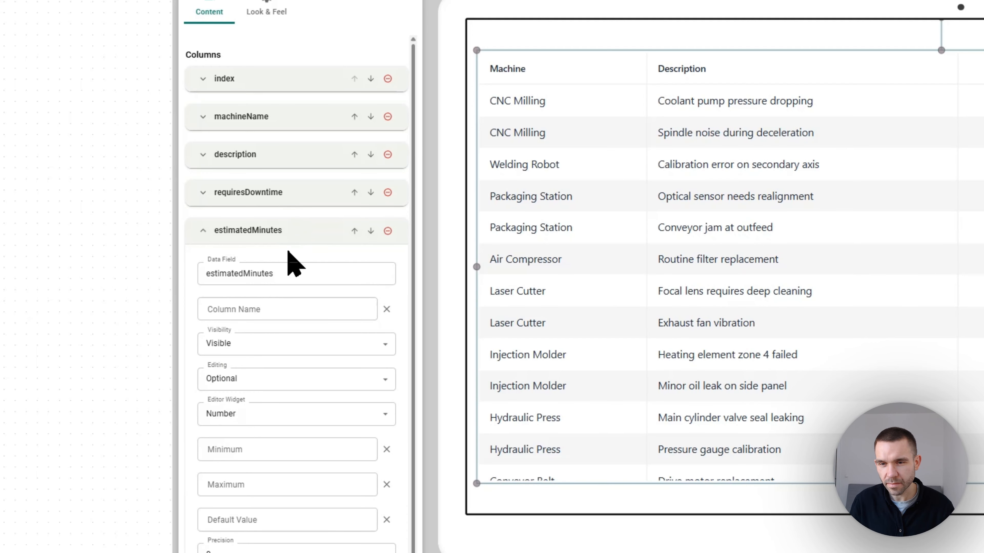
left_click(290, 232)
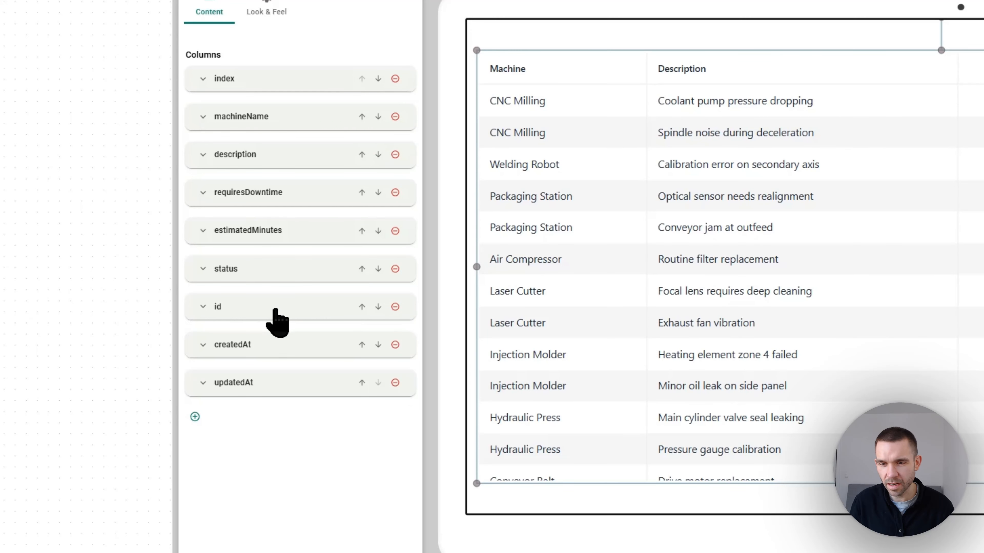
left_click(275, 269)
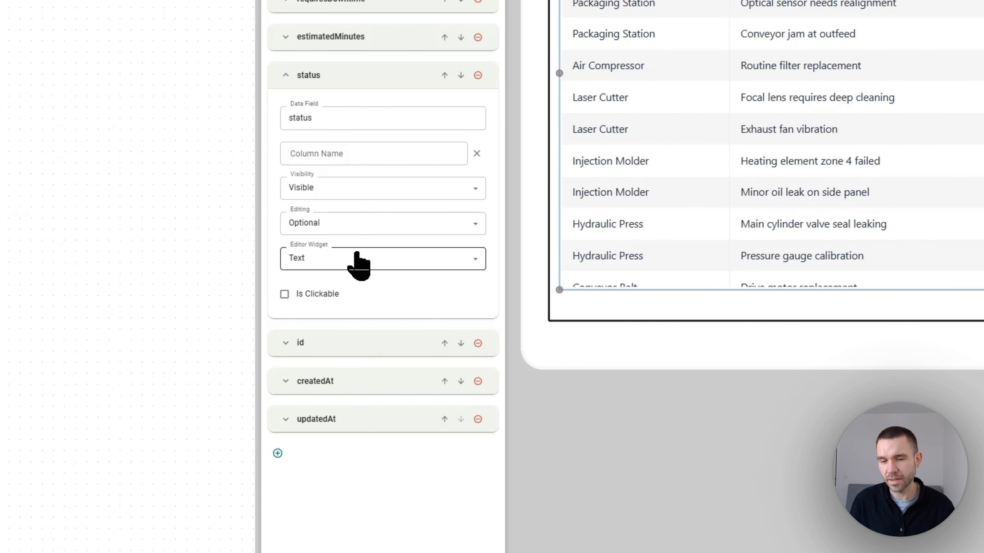
left_click(358, 263)
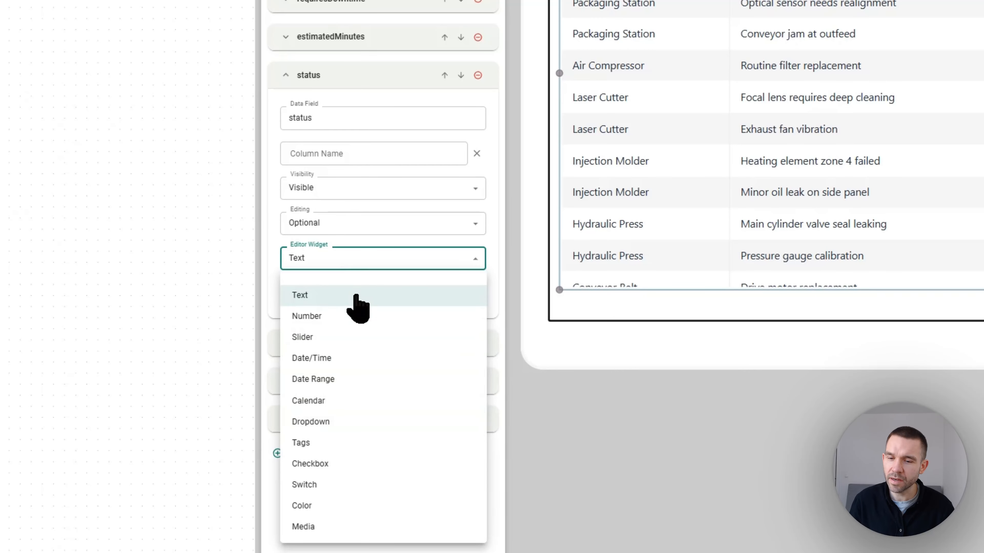
left_click(343, 422)
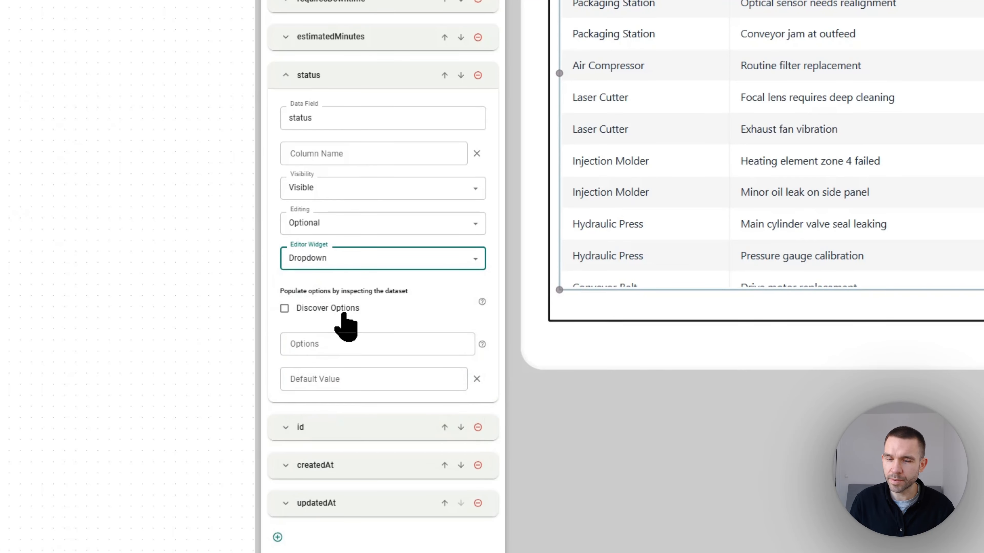
left_click(337, 337)
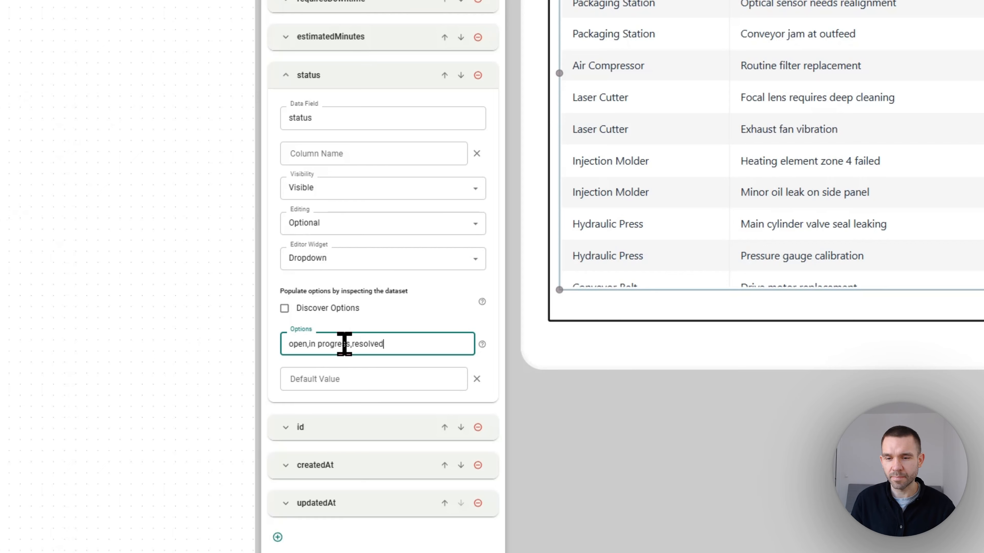
Check the id column's settings and set the createdAt column's visibility to Visible
left_click(354, 74)
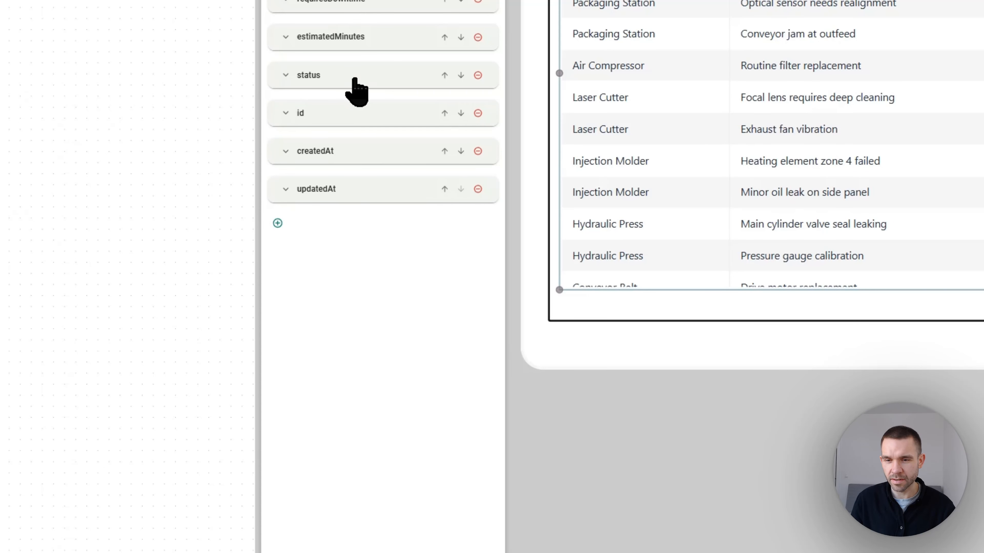
left_click(360, 121)
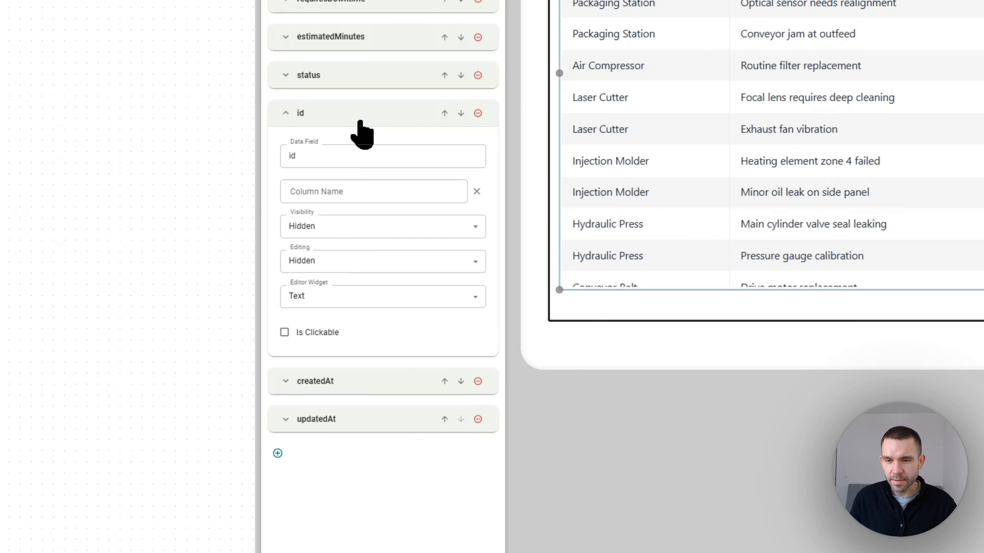
left_click(360, 120)
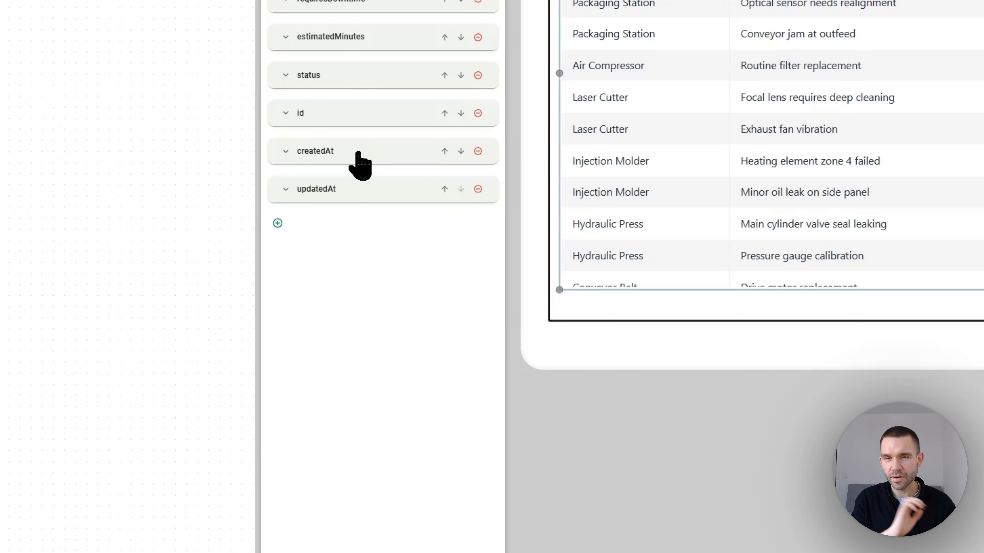
left_click(358, 154)
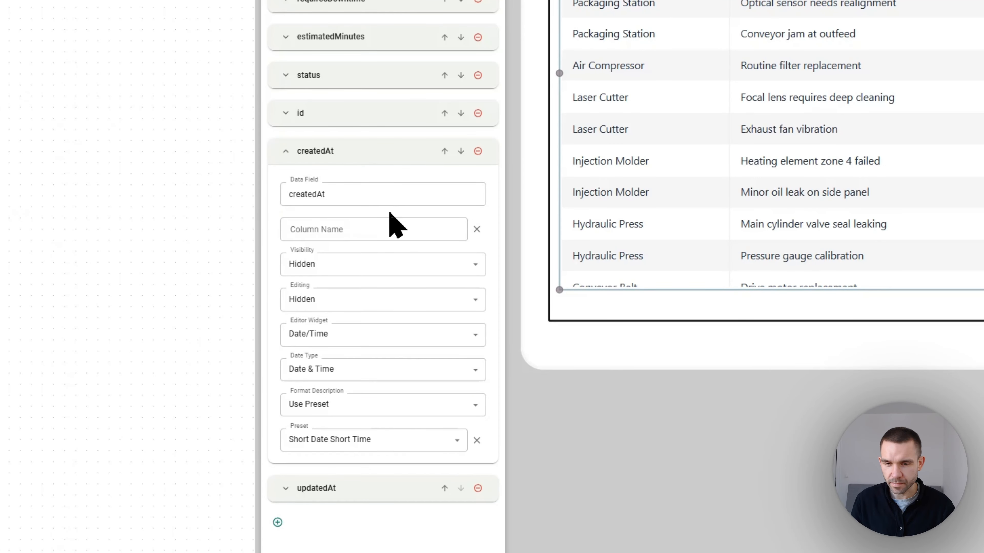
left_click(373, 271)
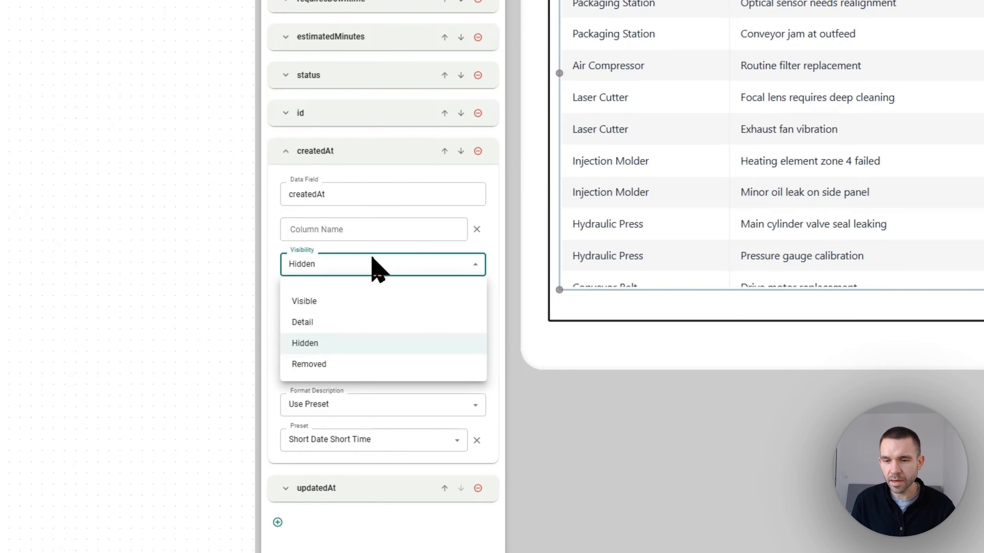
left_click(356, 302)
left_click(352, 155)
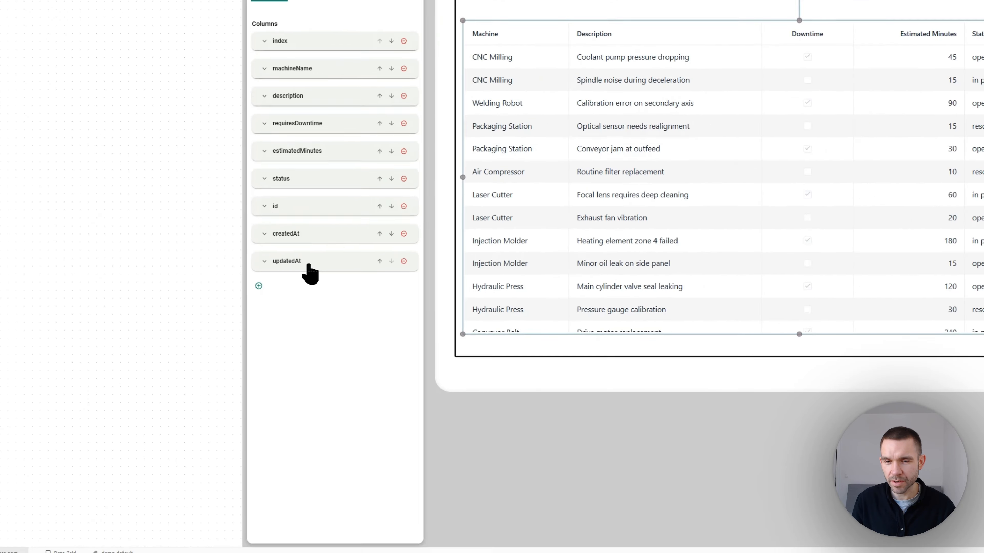
Set the updatedAt column's visibility to Visible
left_click(309, 266)
left_click(315, 344)
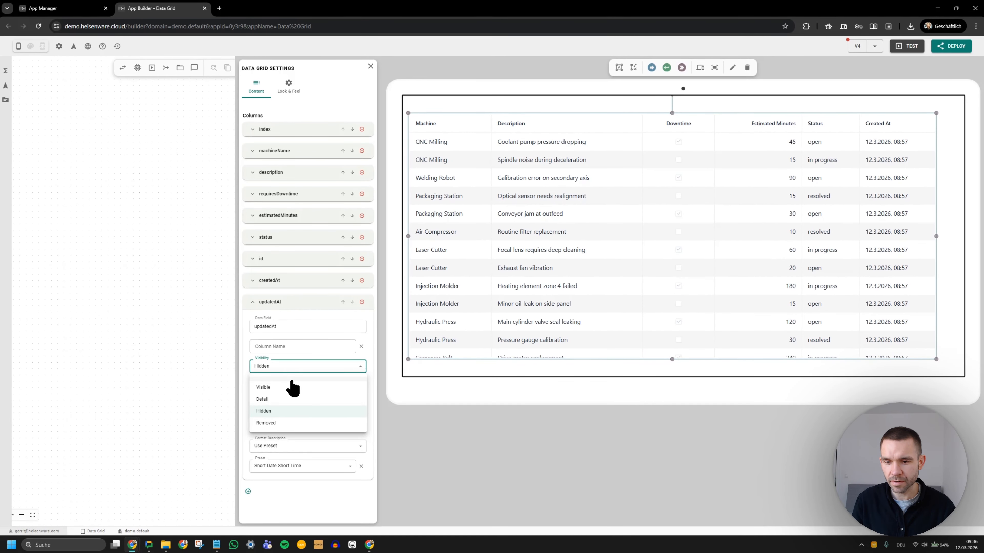
left_click(291, 387)
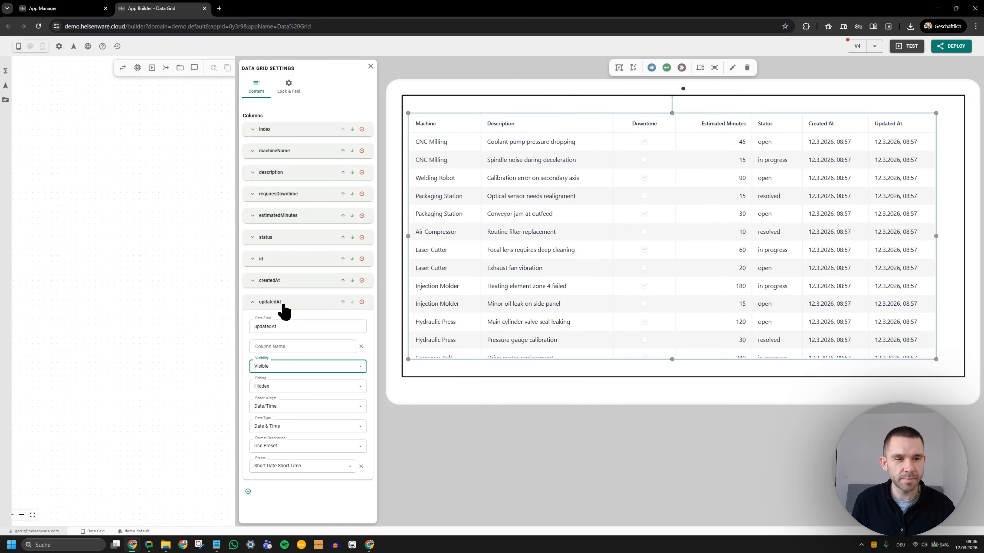
left_click(283, 306)
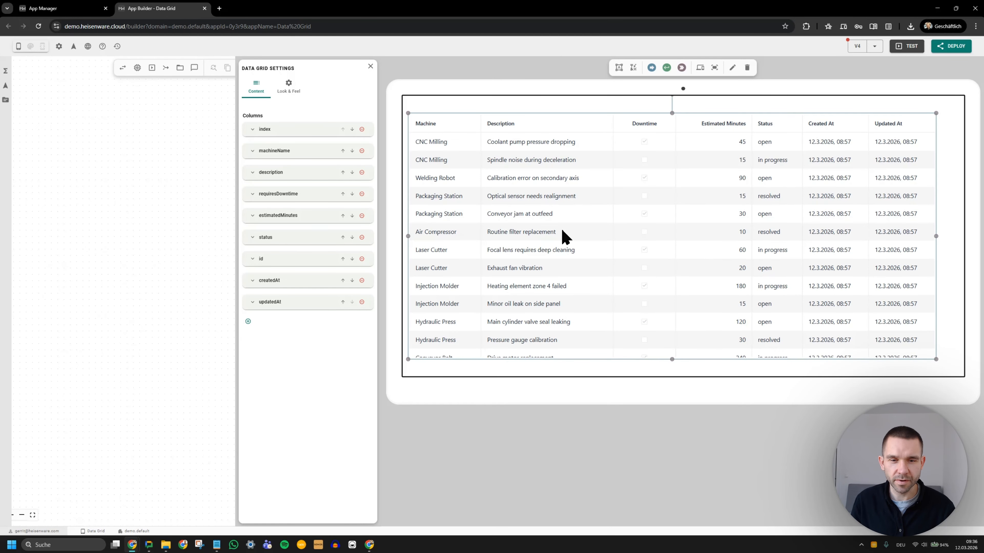
Increase the grid's custom label size and custom content size to about a quarter of their ranges
left_click(293, 89)
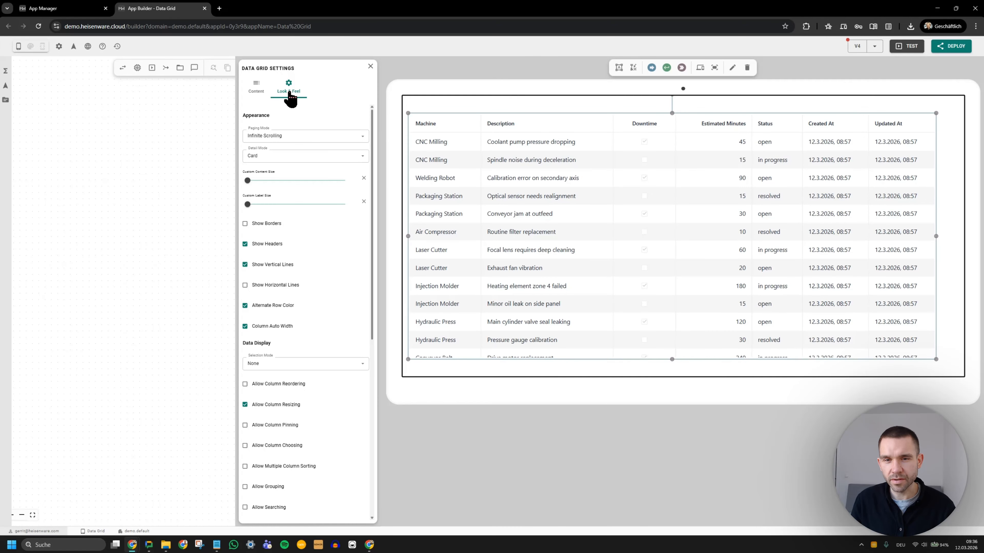
left_click_drag(248, 204, 308, 203)
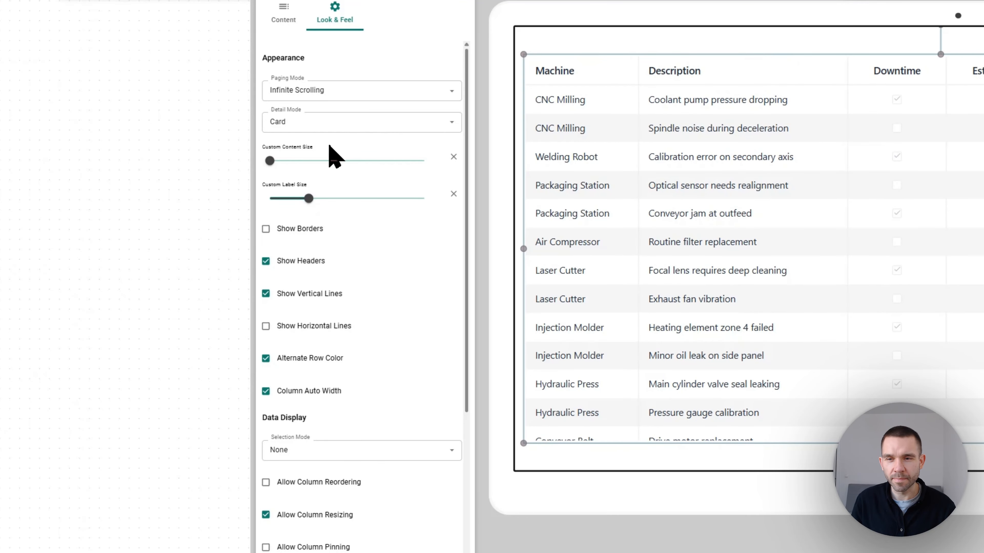
left_click_drag(269, 160, 312, 163)
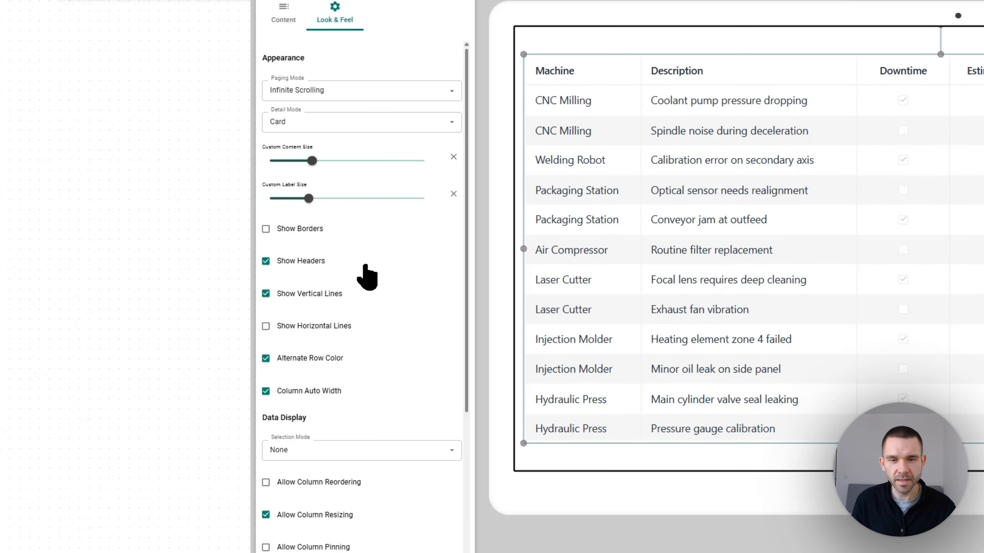
Allow adding, updating and deleting rows in the data grid, and set the data editing mode to Popup
scroll(330, 227, "down", 3)
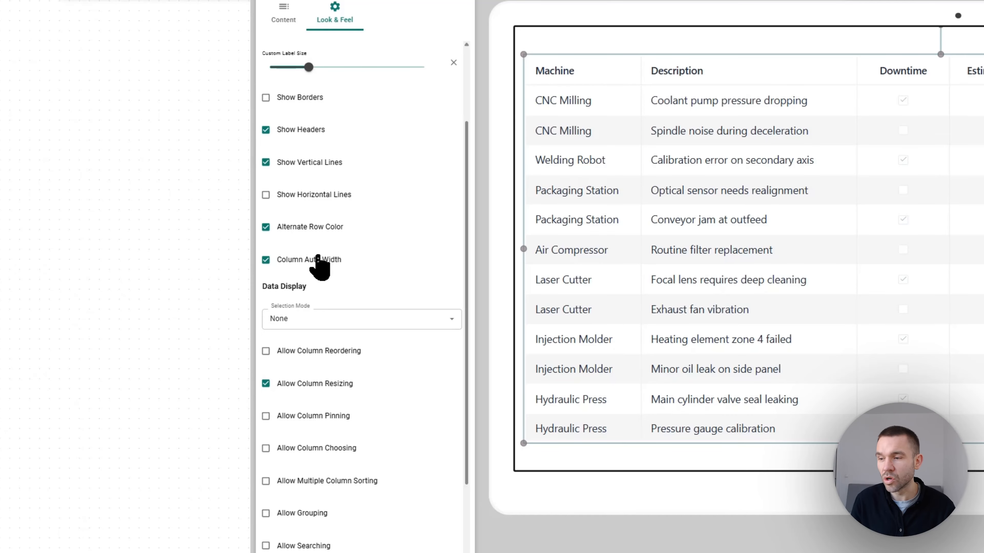
left_click(306, 233)
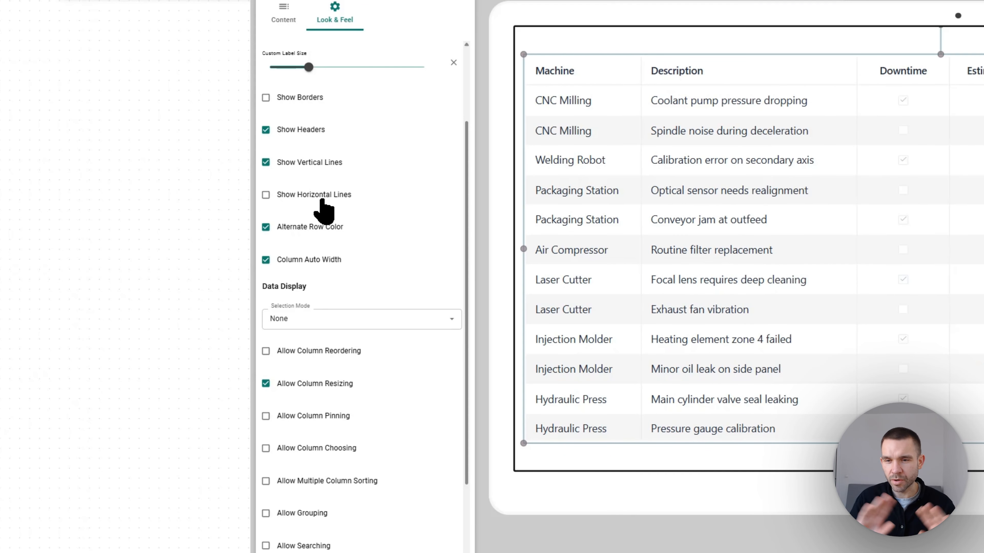
scroll(323, 211, "down", 3)
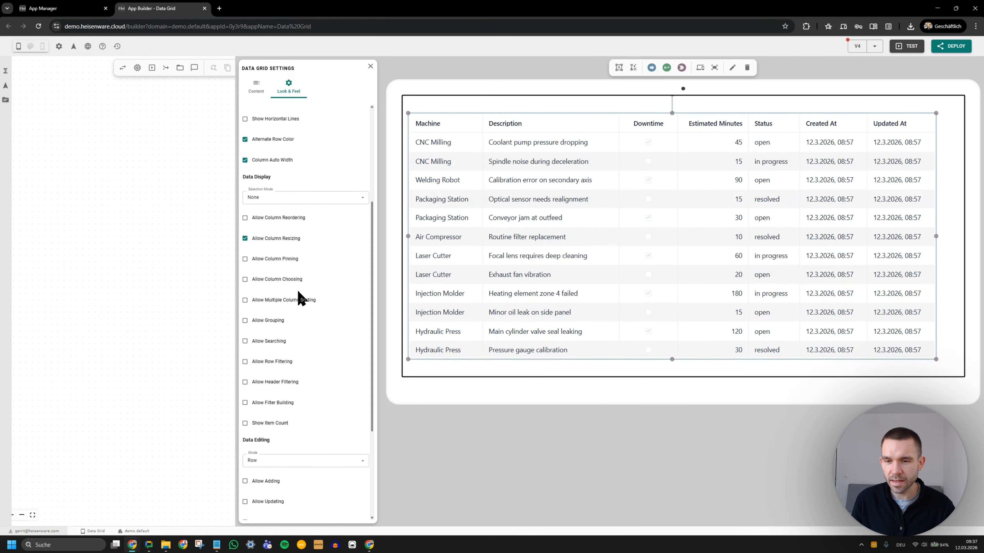
scroll(299, 306, "down", 2)
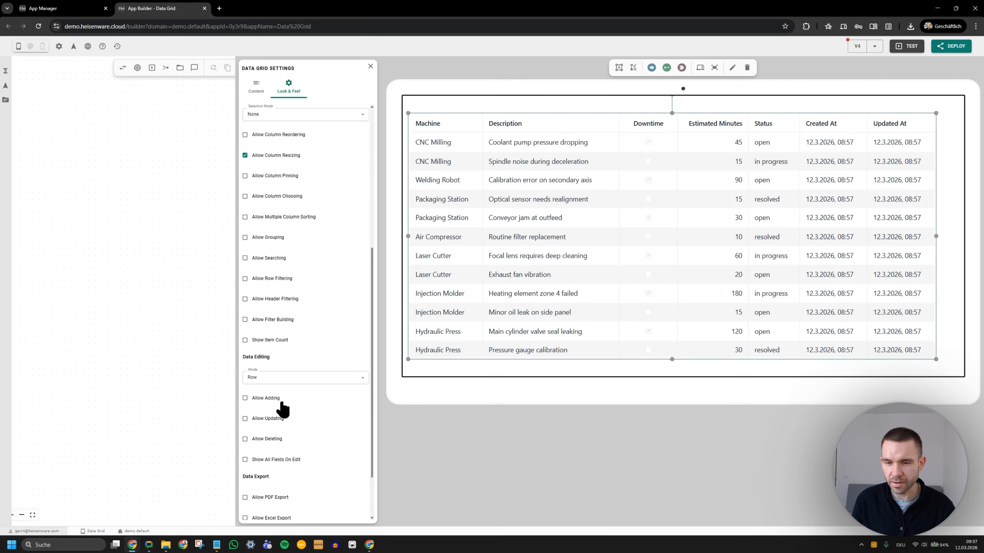
left_click(281, 418)
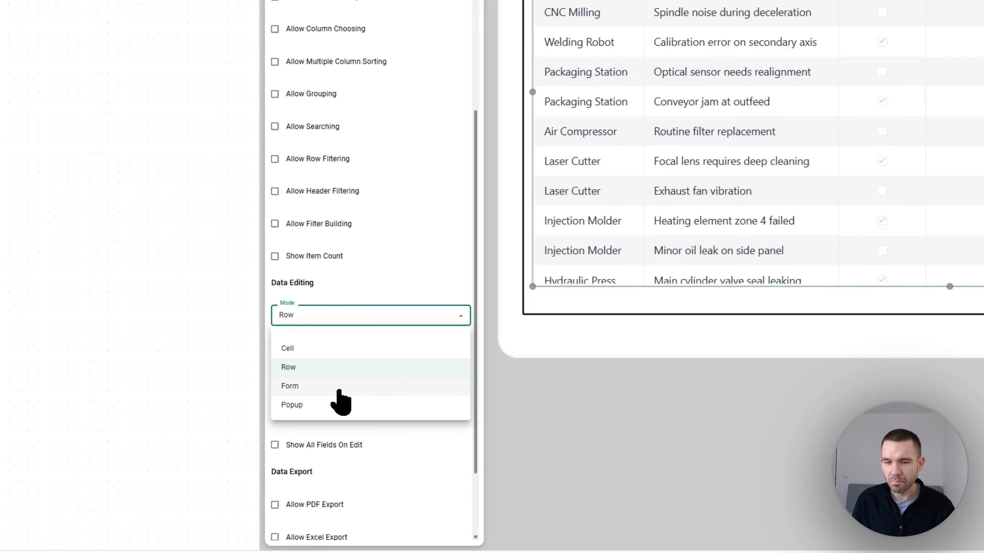
left_click(339, 403)
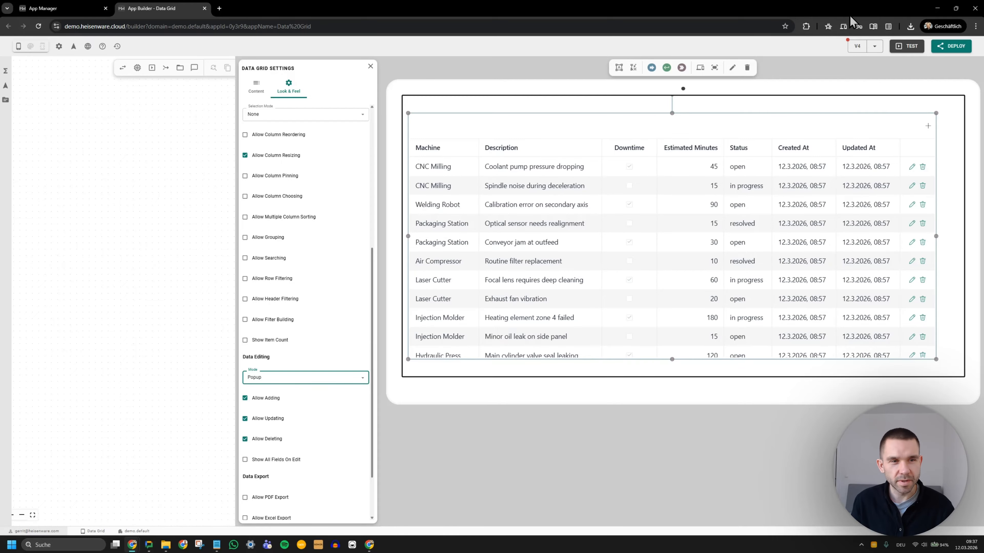
Test the app by opening the first CNC Milling row in the popup editor, cancel the edit and stop the test
left_click(906, 46)
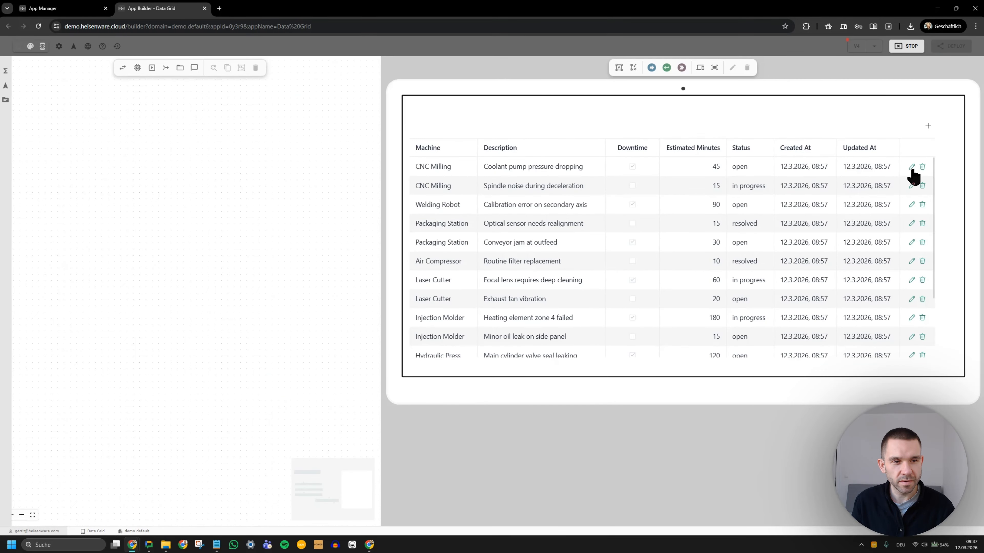
left_click(912, 168)
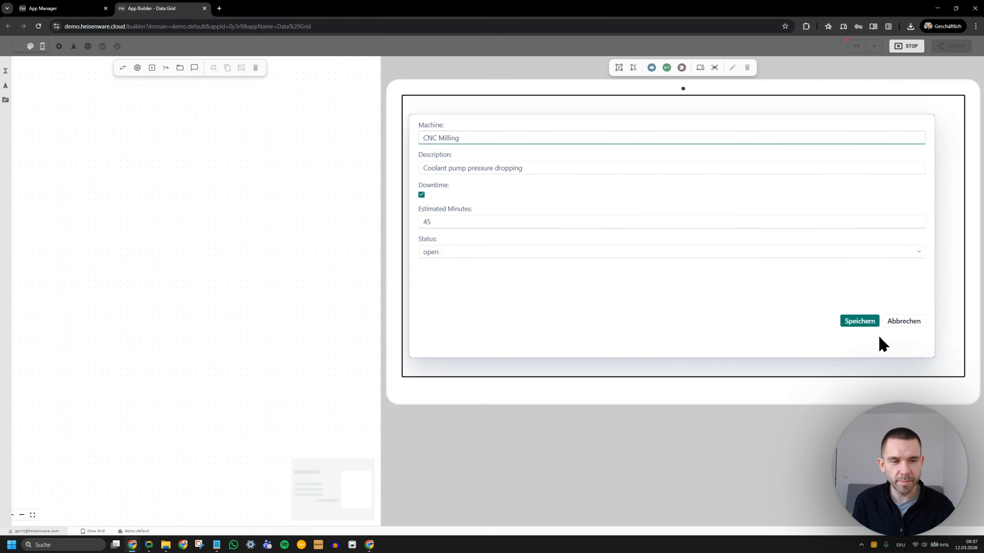
left_click(914, 324)
left_click(904, 46)
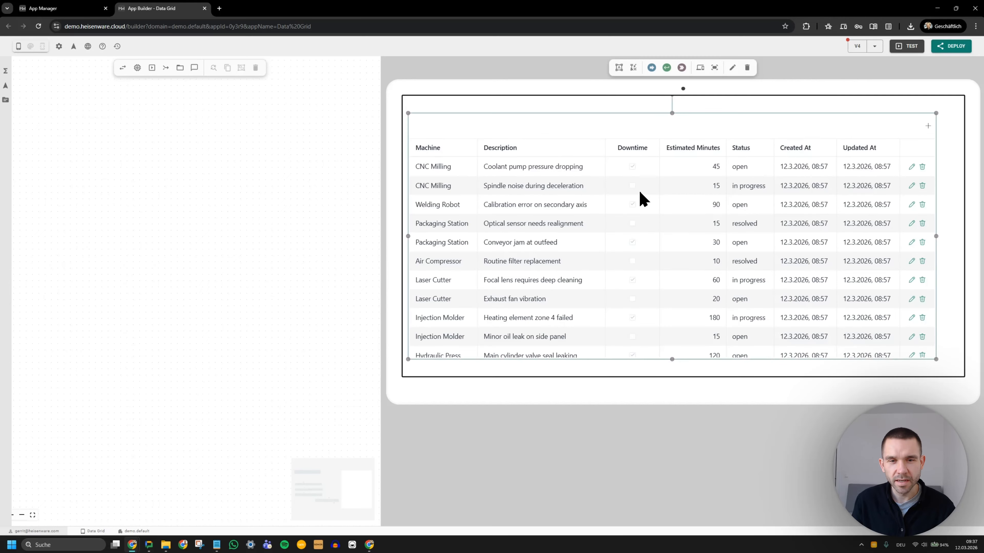
Set the data grid's data editing mode to Row
double_click(643, 199)
left_click(290, 88)
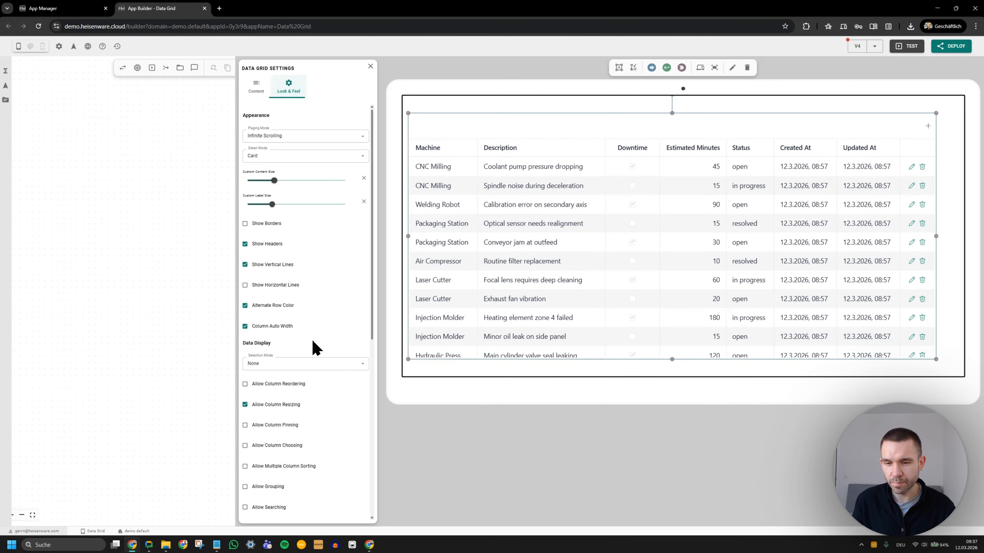
left_click(296, 364)
scroll(294, 367, "down", 8)
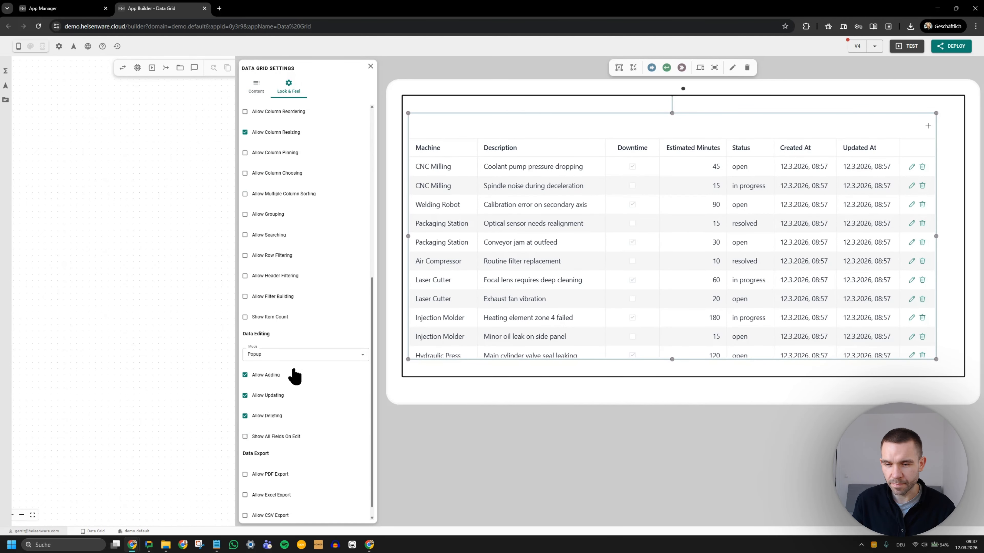
left_click(287, 312)
left_click(271, 343)
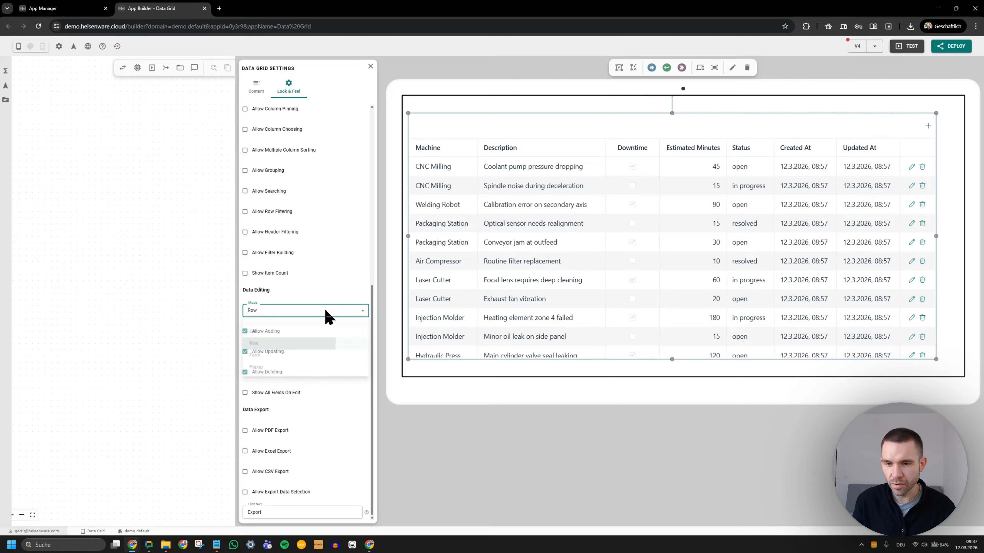
Test inline editing on the first CNC Milling row, discard the edit and stop the test
left_click(906, 45)
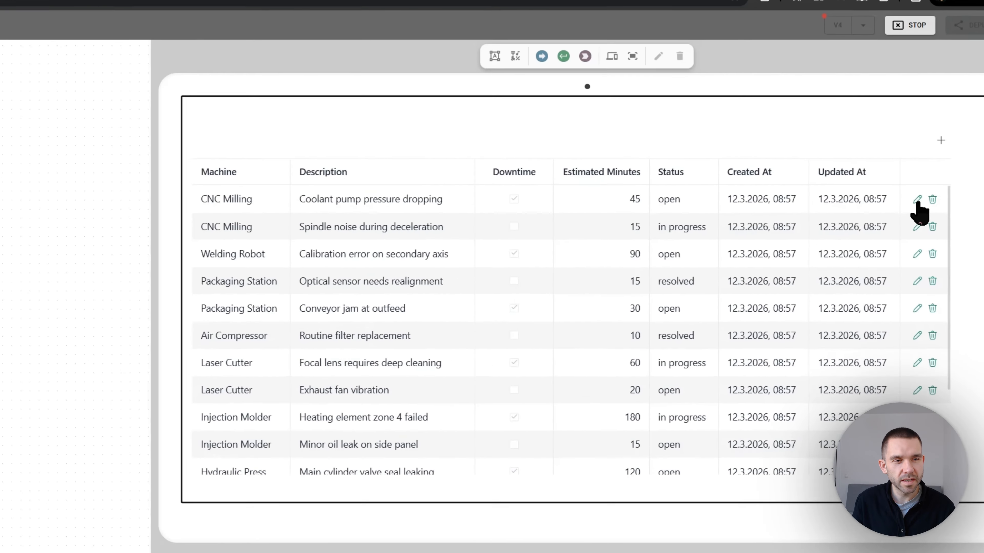
left_click(911, 167)
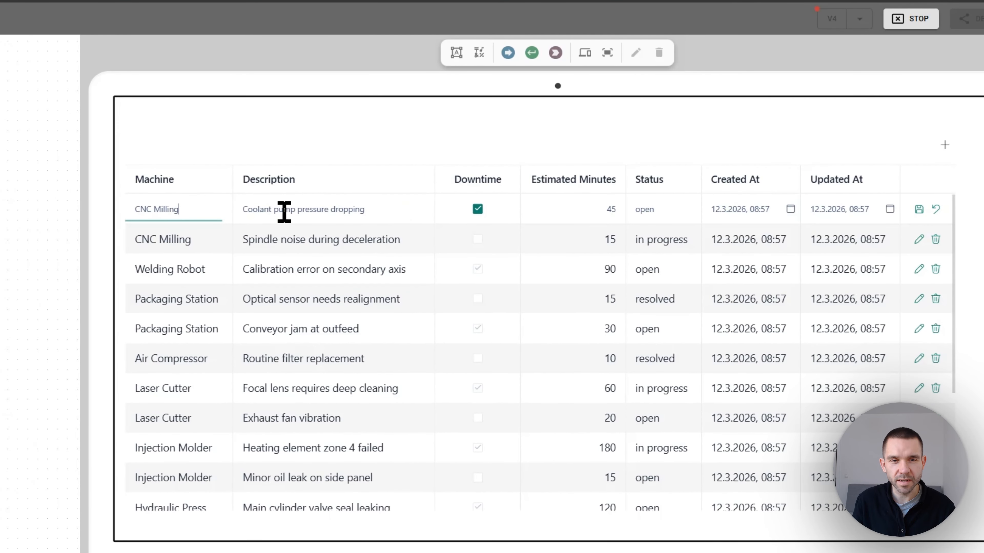
left_click(934, 209)
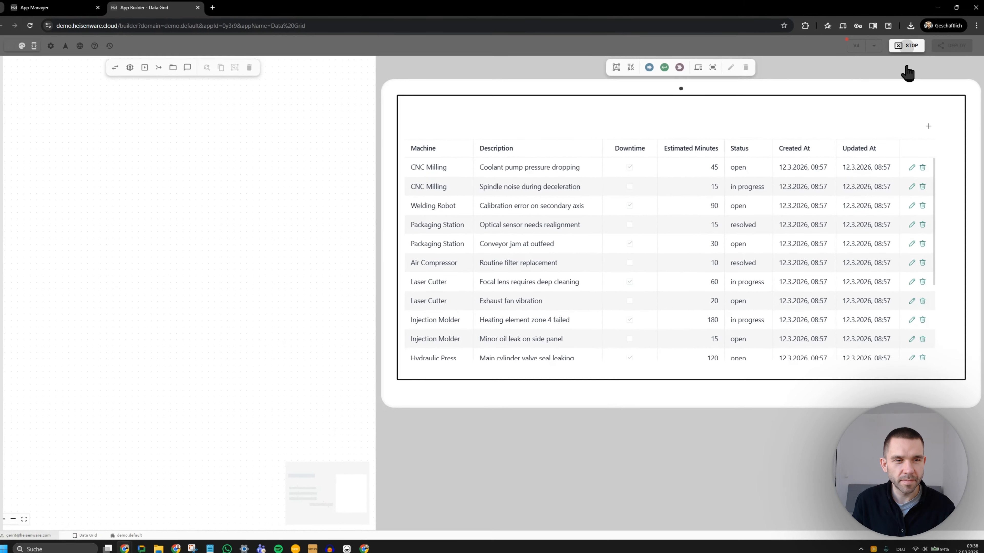
left_click(911, 18)
Set the data grid's data editing mode to Form
left_click(574, 285)
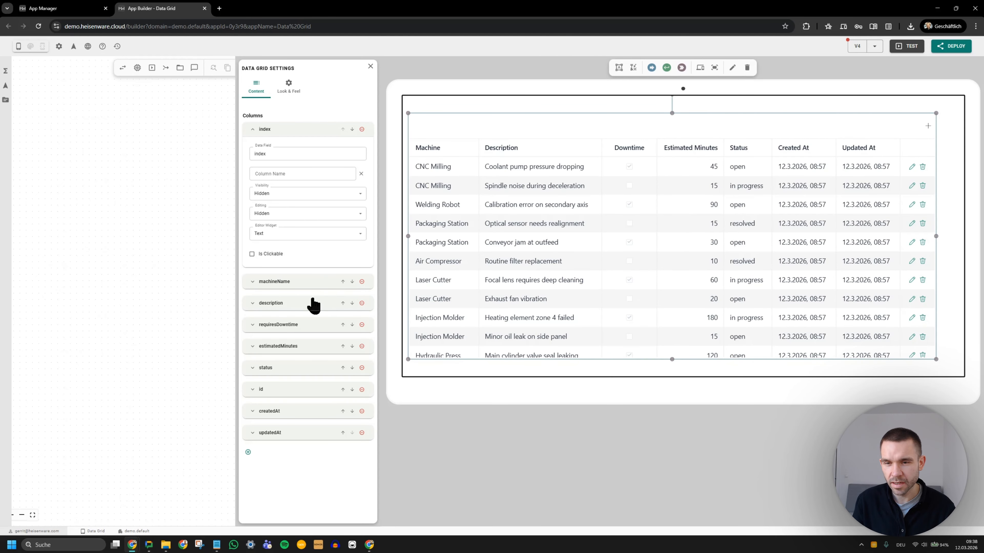
left_click(292, 89)
scroll(301, 329, "down", 8)
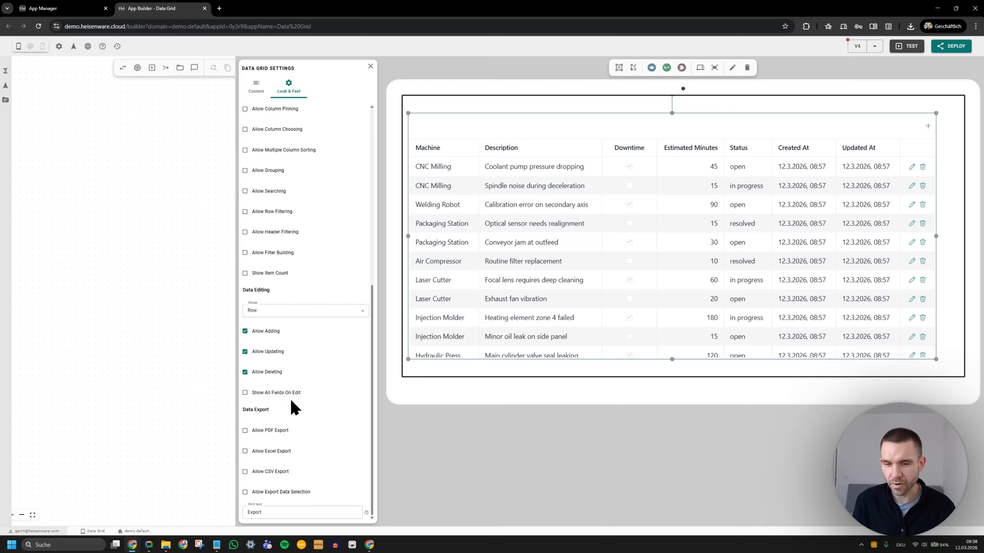
left_click(275, 316)
left_click(267, 357)
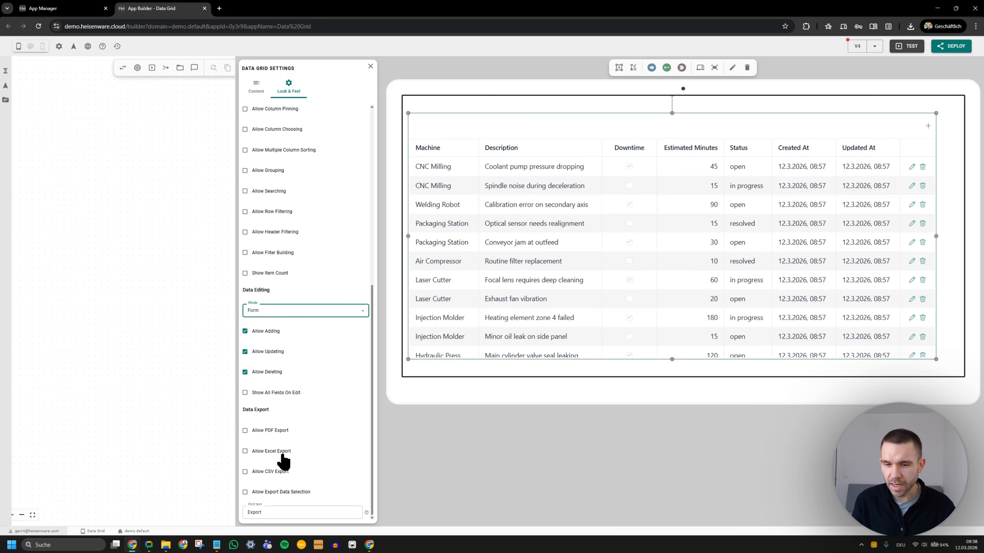
Allow searching, grouping and header filtering in the data grid's data display options
scroll(286, 252, "up", 2)
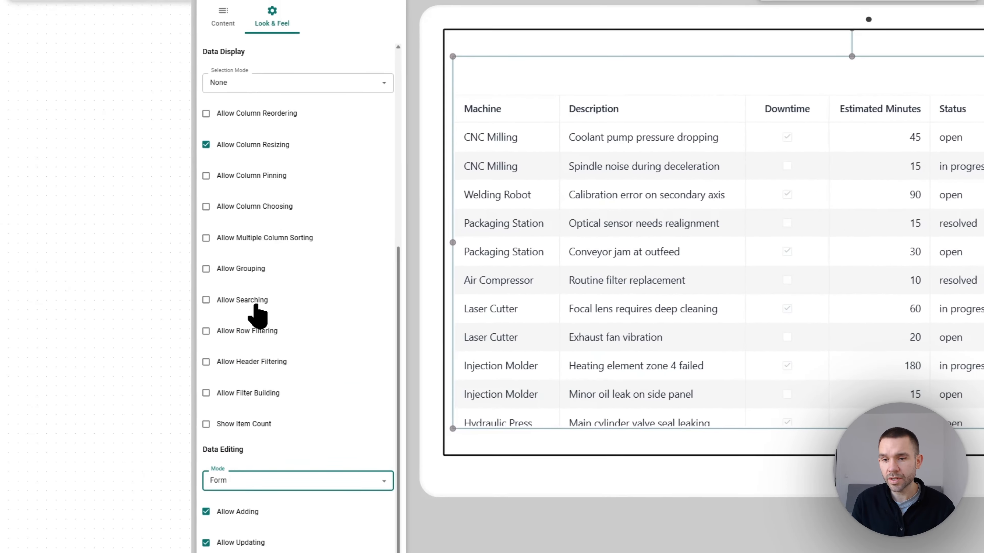
left_click(276, 275)
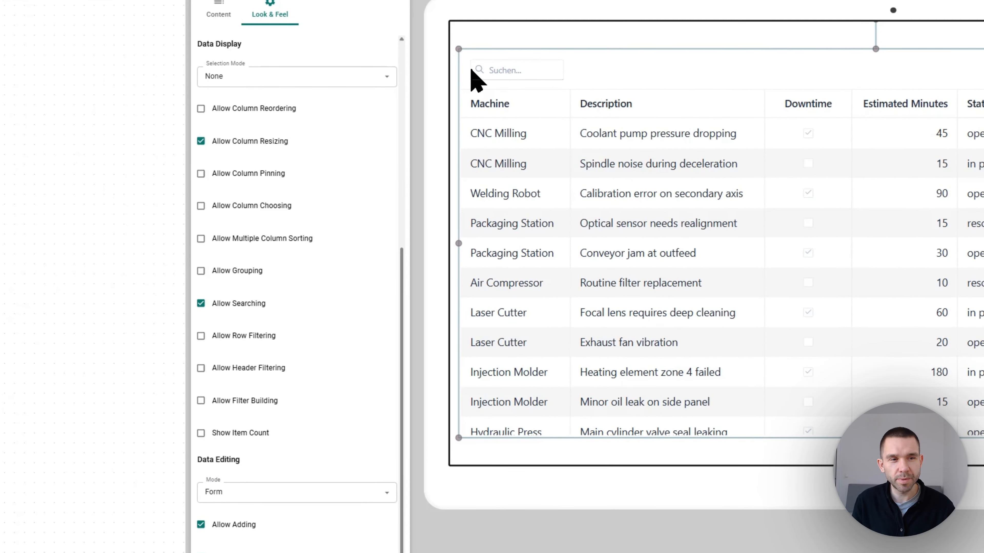
left_click(228, 271)
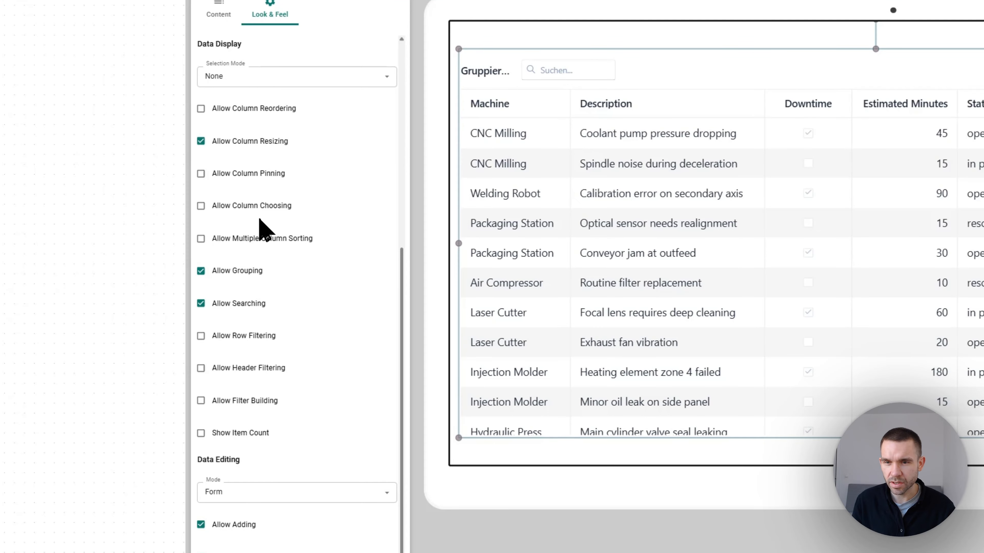
left_click(272, 366)
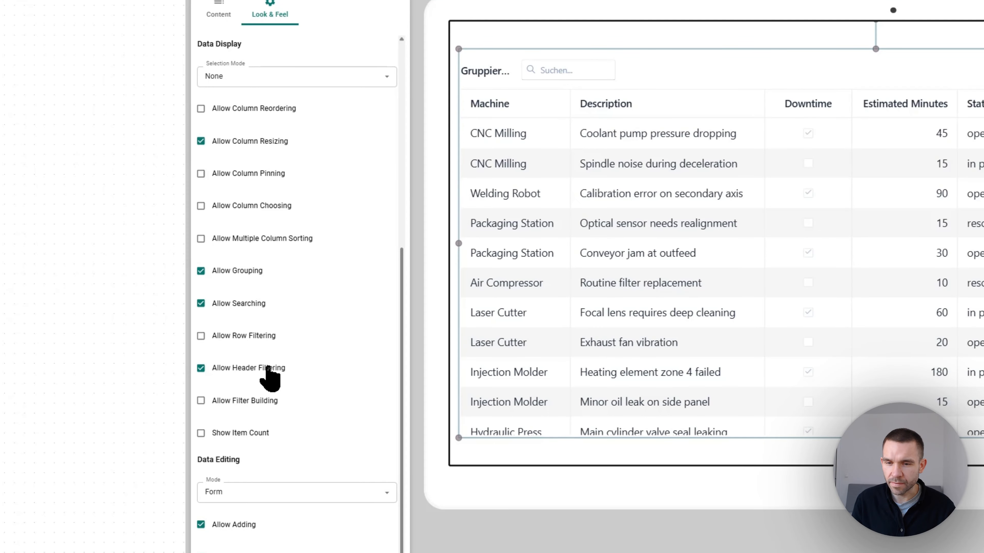
scroll(283, 413, "down", 3)
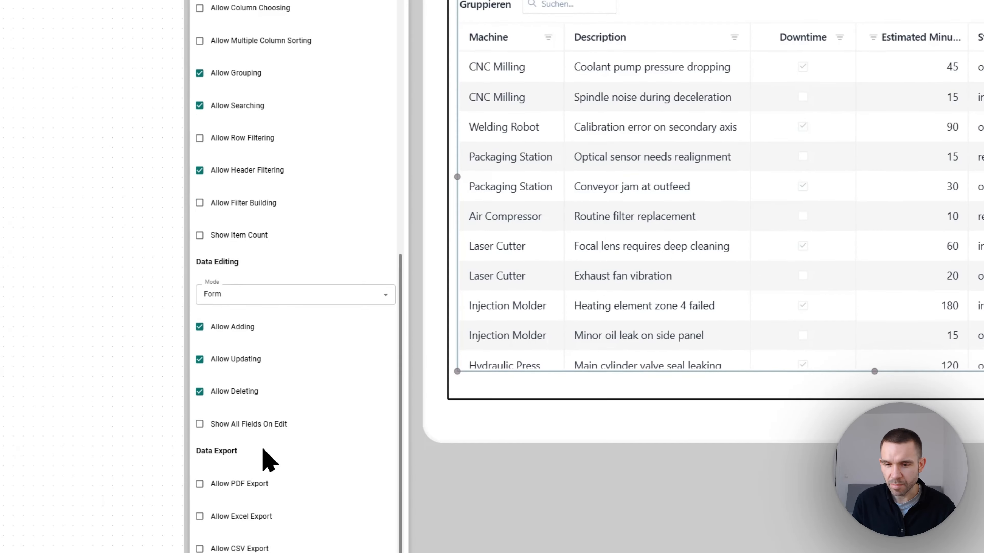
Allow PDF, Excel and CSV export in the data grid's data export options
left_click(248, 402)
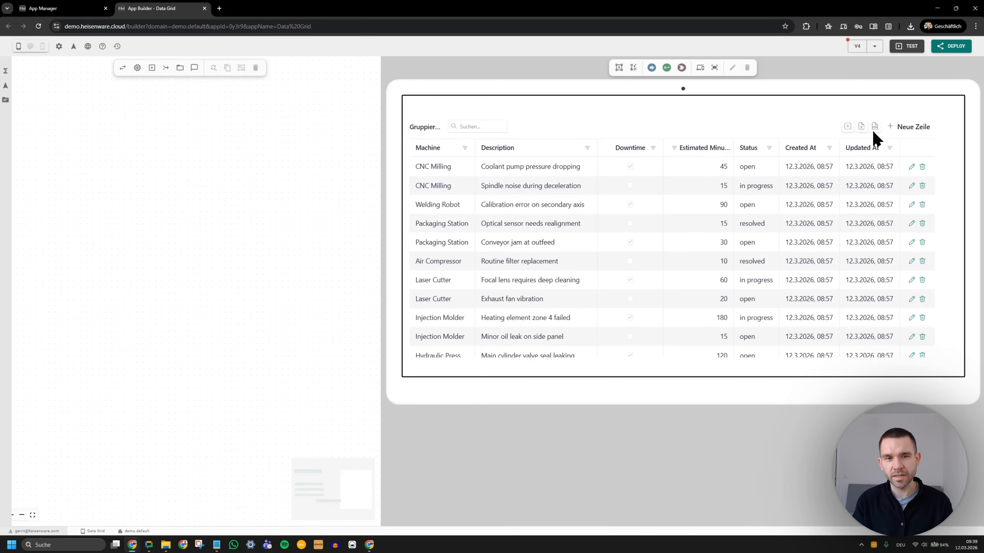
Select the data grid and examine the addRow, updateRow and deleteRow flows linked to it
left_click(730, 183)
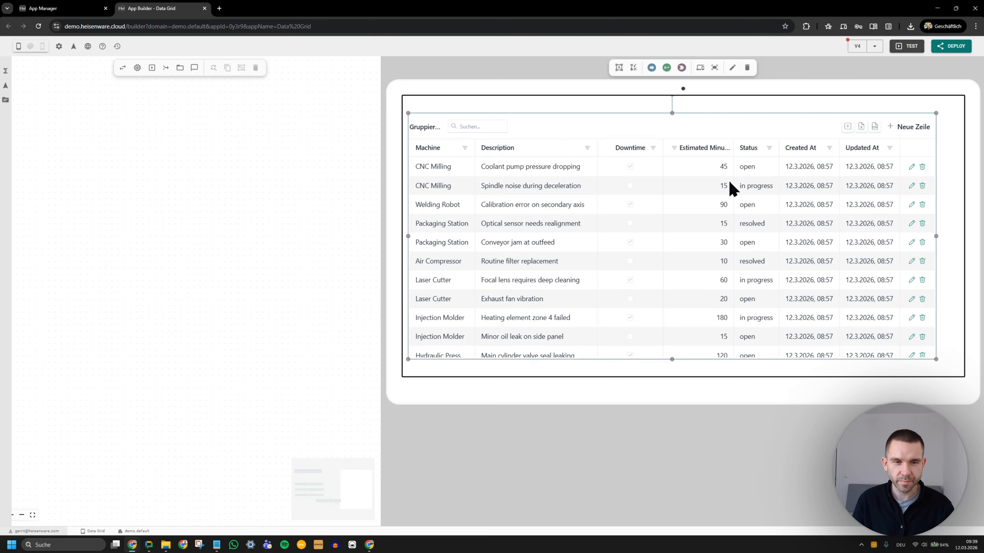
scroll(323, 200, "down", 7)
scroll(280, 231, "left", 4)
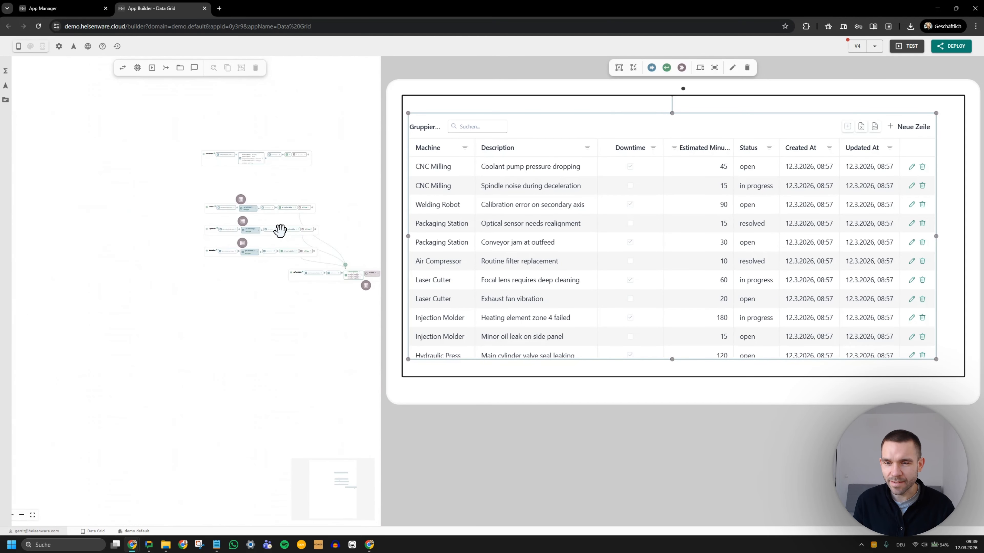
scroll(254, 282, "up", 5)
scroll(254, 282, "up", 2)
scroll(254, 279, "right", 1)
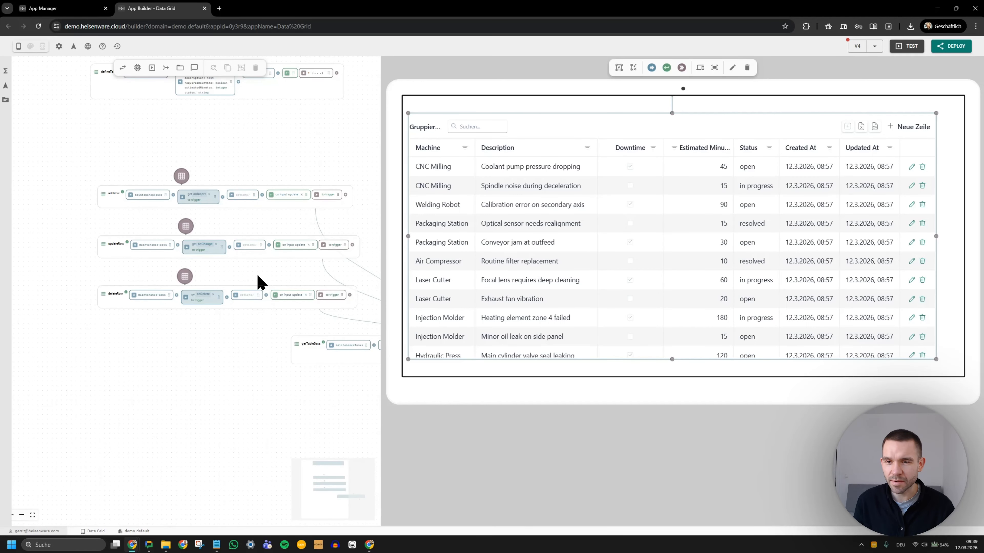
scroll(153, 219, "up", 4)
scroll(154, 216, "right", 1)
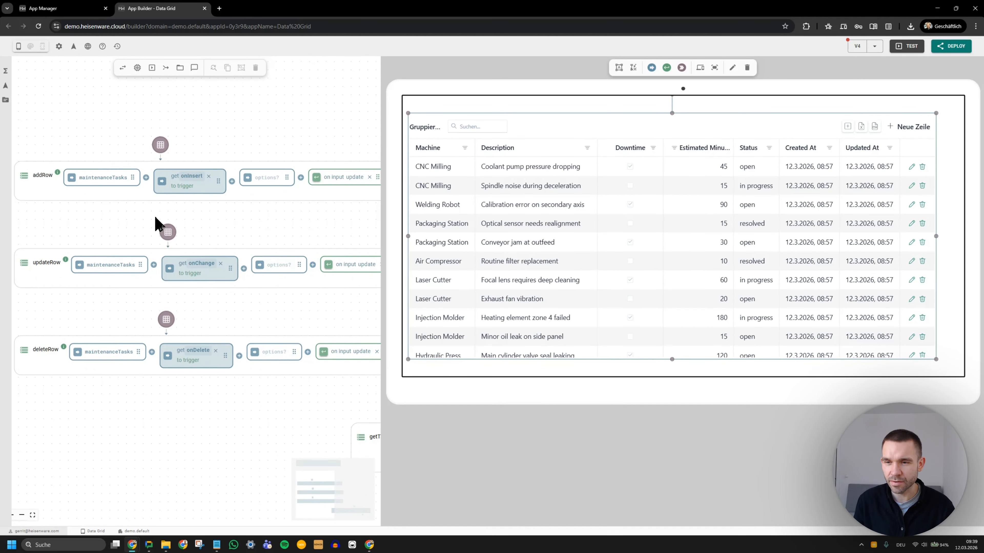
scroll(154, 215, "down", 2)
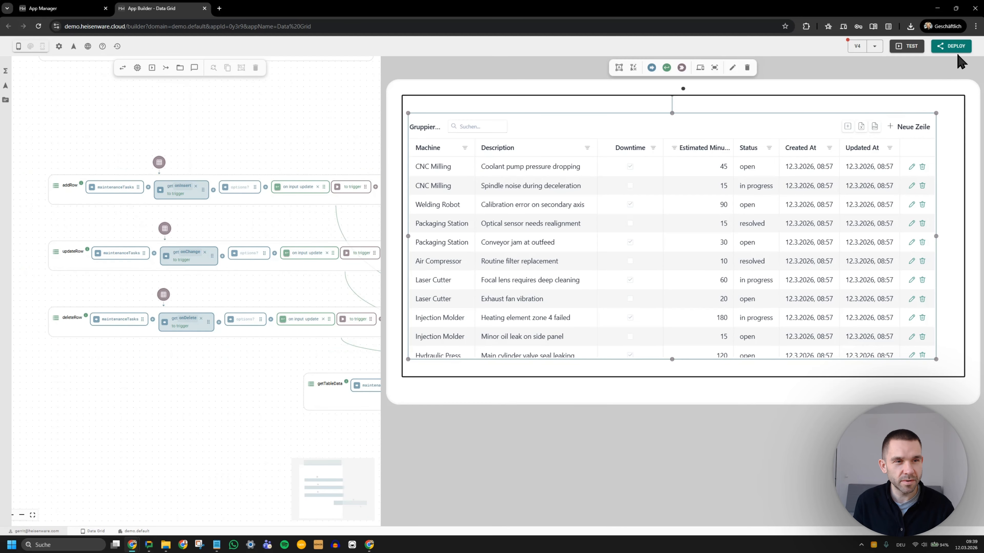
Start a test and save a new row with machine CNC Milling 2, description Oil on the floor, no downtime, 20 estimated minutes and status open
left_click(906, 46)
left_click(908, 127)
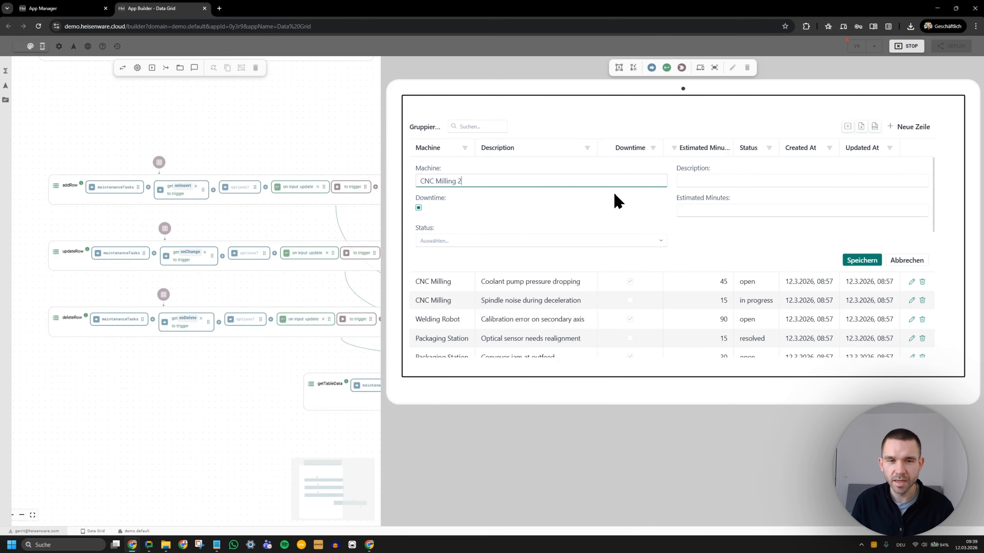
left_click(737, 178)
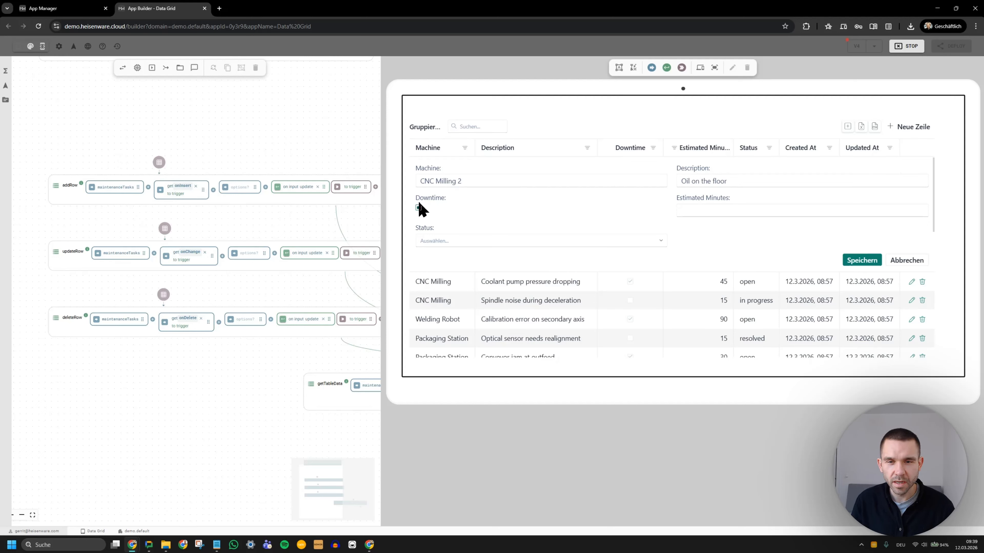
left_click(705, 210)
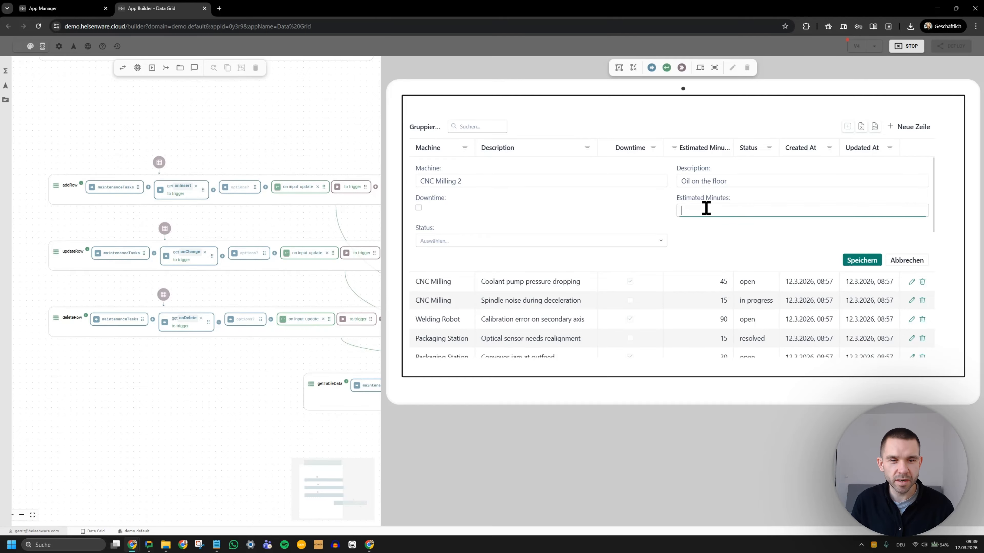
left_click(505, 240)
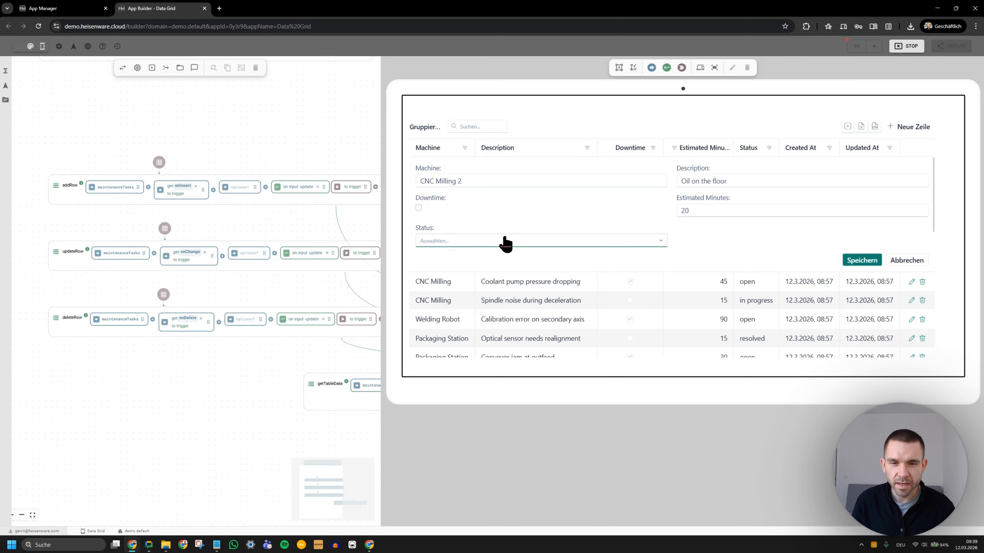
left_click(488, 257)
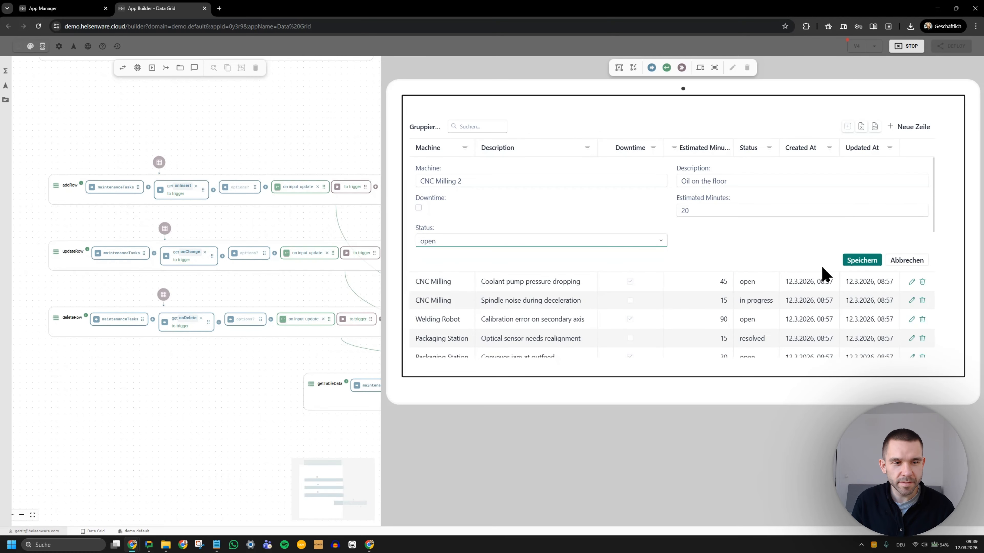
left_click(860, 260)
scroll(565, 232, "down", 3)
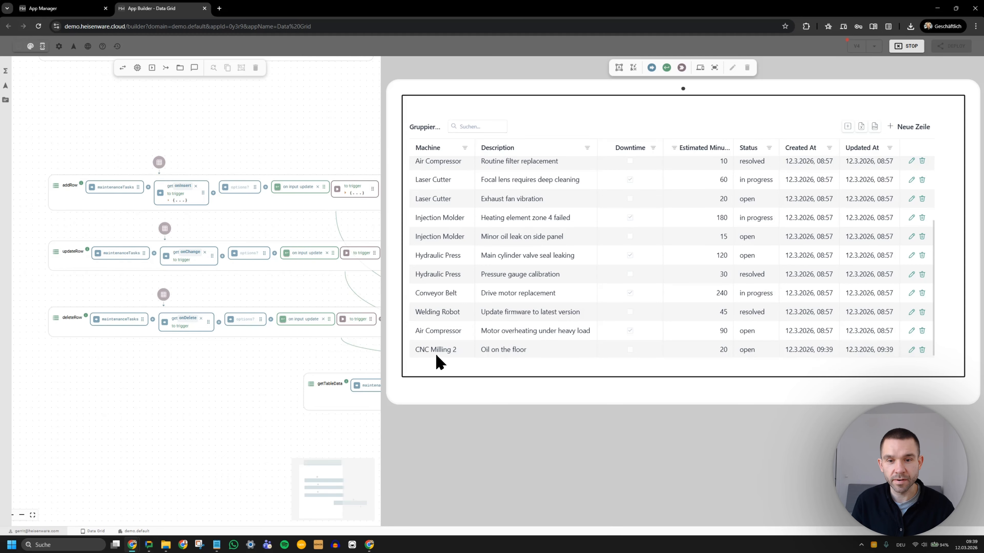
Widen the flow canvas and expand the addRow flow's onInsert input and trigger output to examine the inserted record
scroll(169, 228, "up", 2)
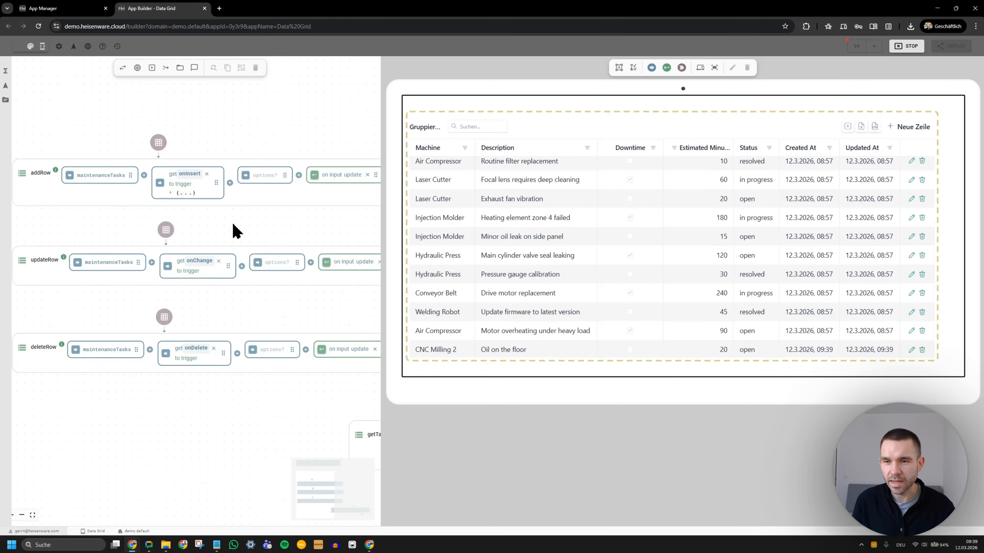
left_click_drag(381, 229, 732, 230)
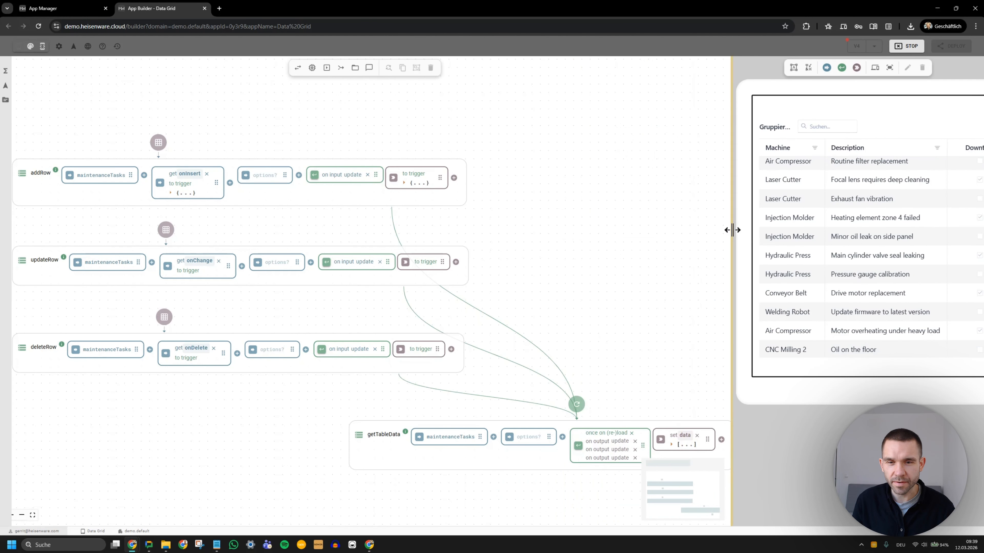
left_click(185, 195)
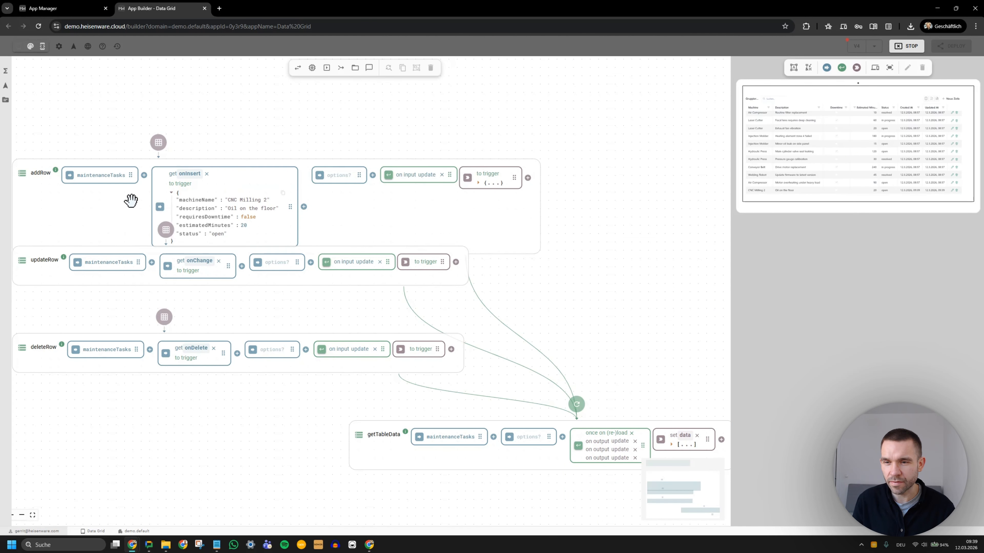
scroll(243, 216, "up", 2)
scroll(248, 217, "up", 1)
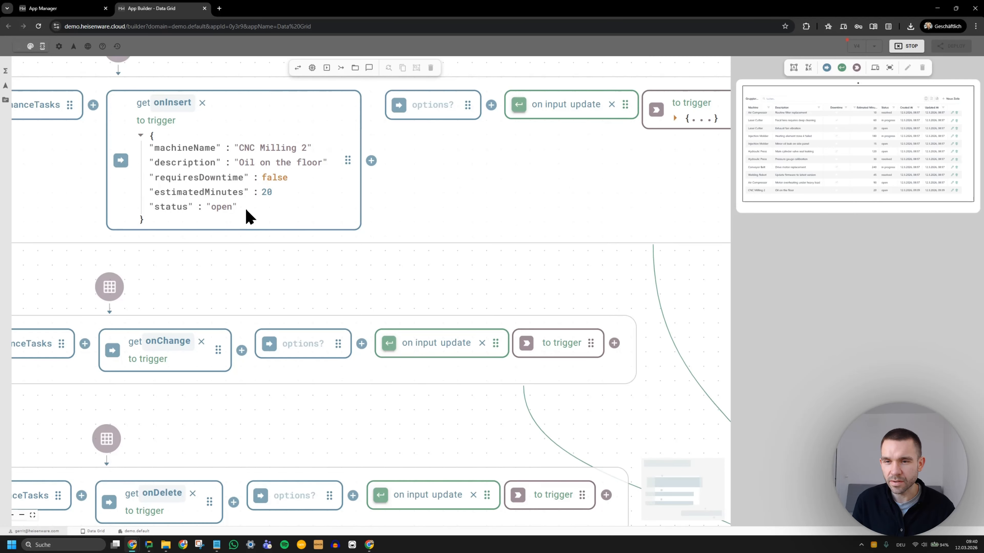
scroll(288, 252, "right", 4)
left_click(534, 126)
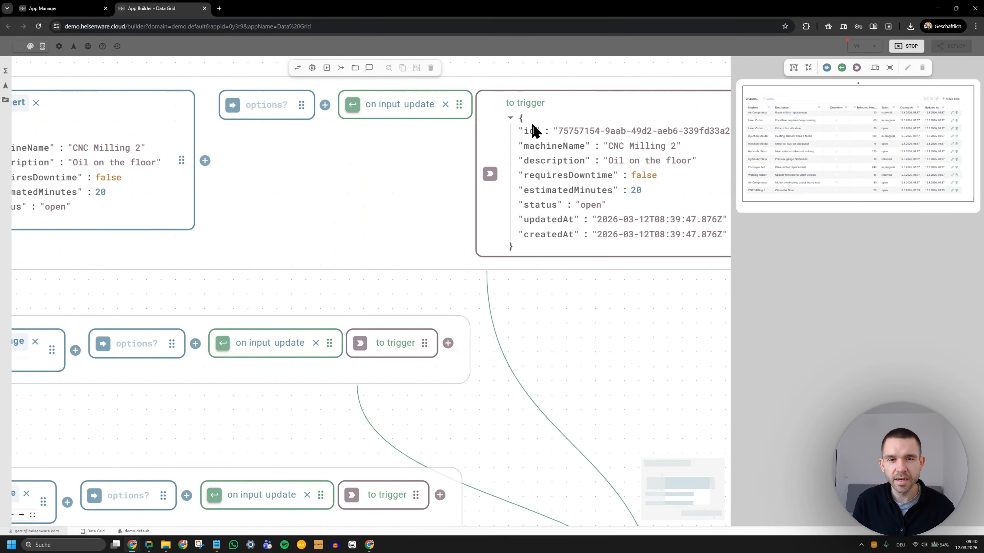
scroll(551, 285, "down", 5)
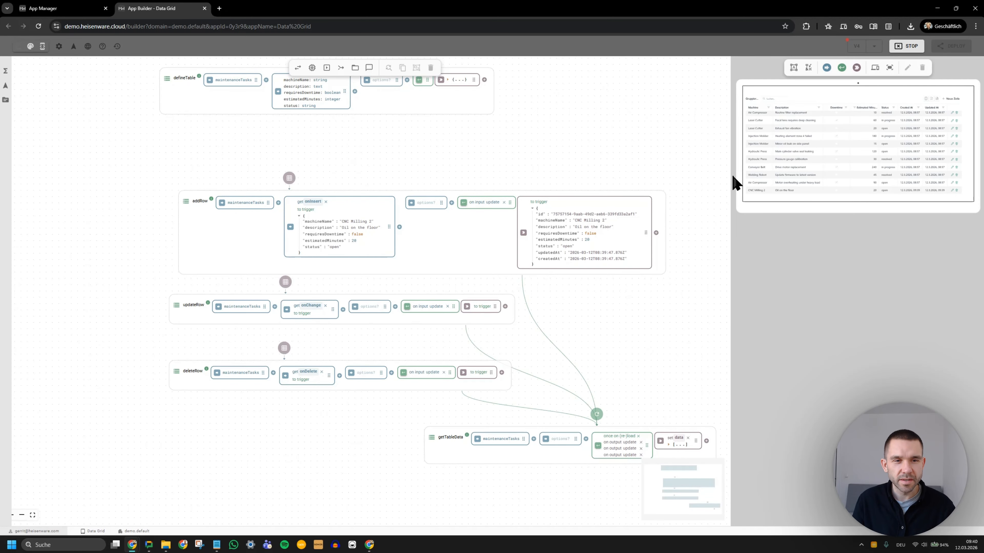
Enlarge the app preview and update the Laser Cutter row about the focal lens to 120 estimated minutes and status resolved
left_click_drag(735, 182, 417, 187)
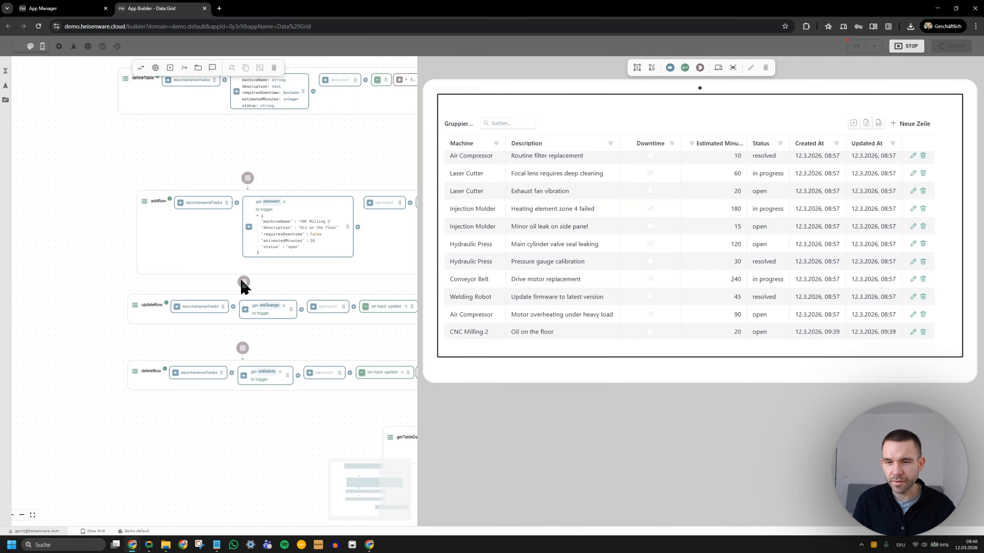
scroll(241, 281, "right", 1)
scroll(145, 349, "up", 3)
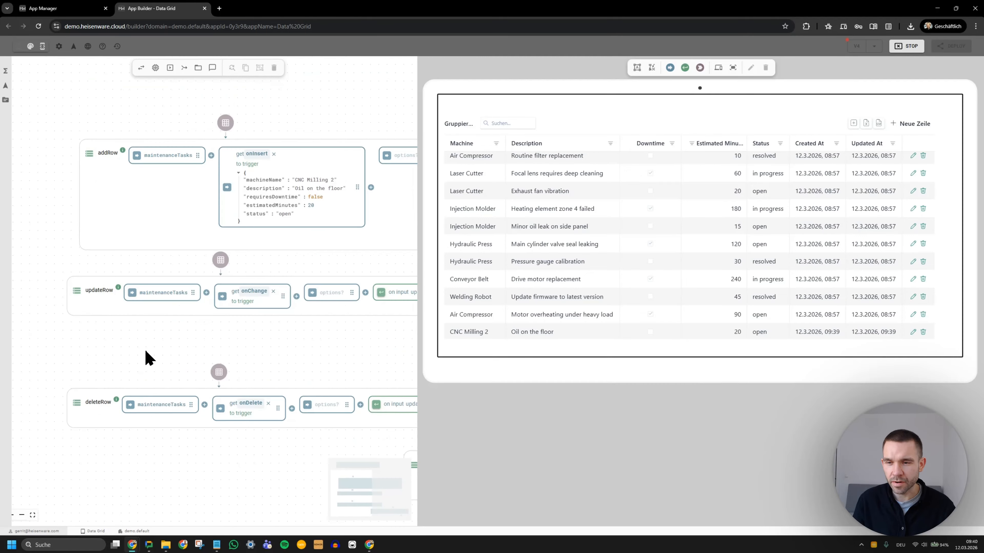
scroll(317, 280, "up", 1)
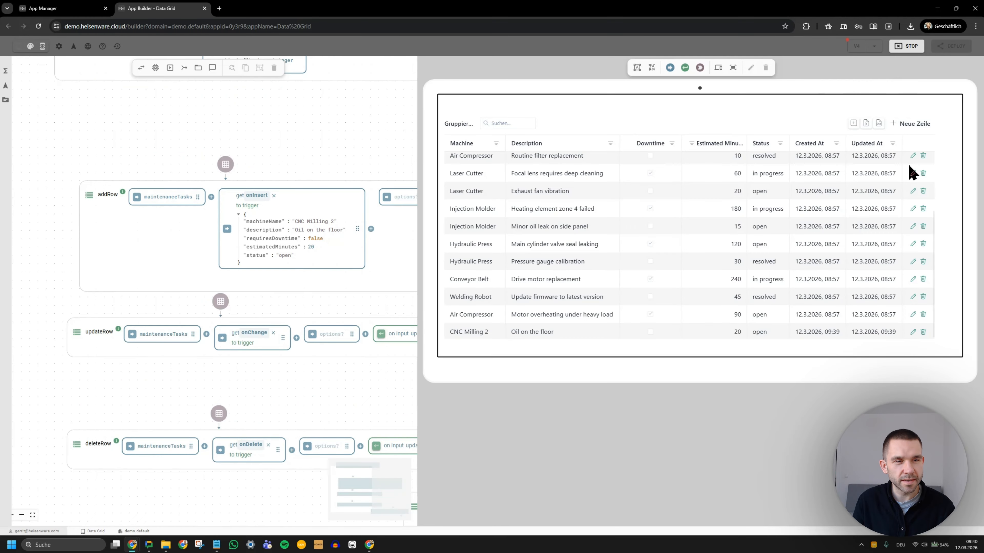
left_click(913, 174)
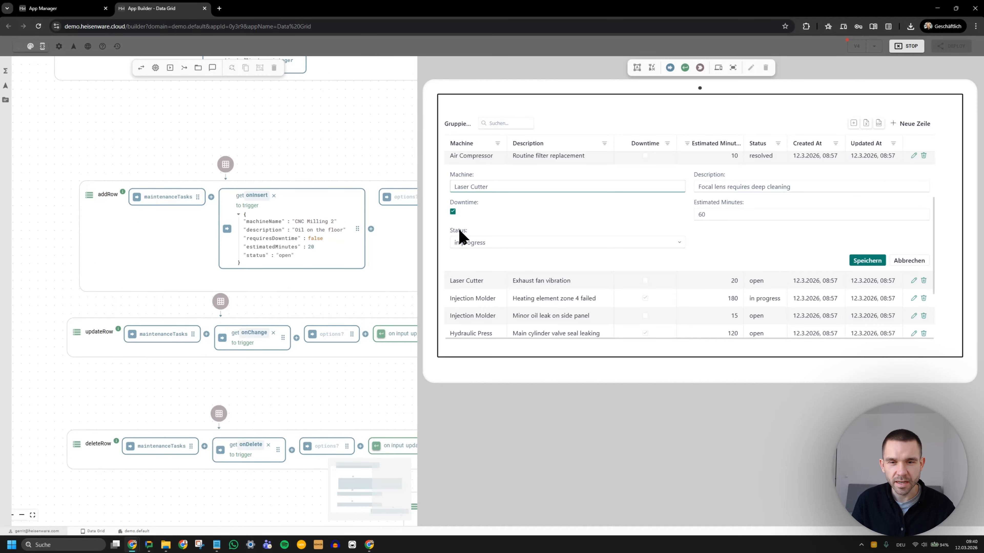
left_click(709, 213)
double_click(709, 213)
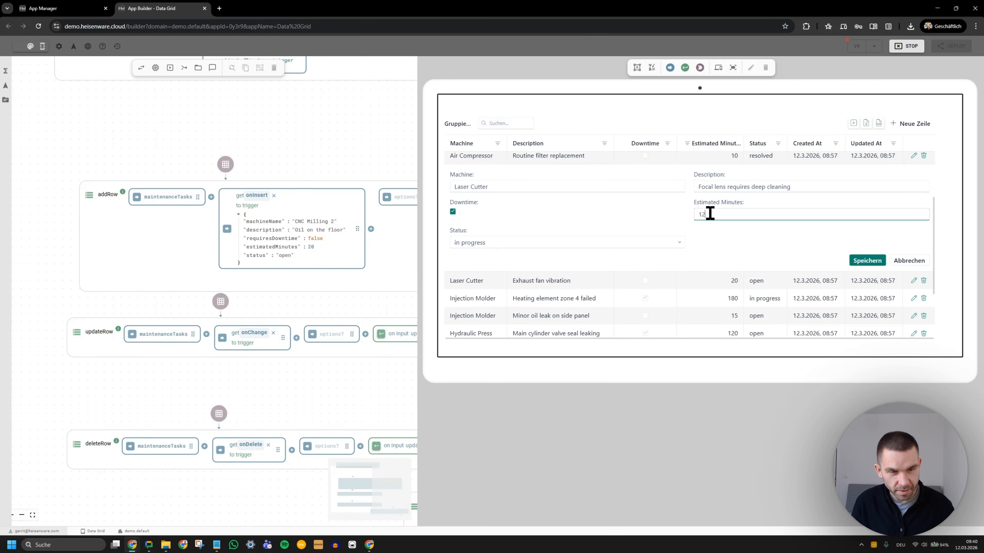
left_click(614, 244)
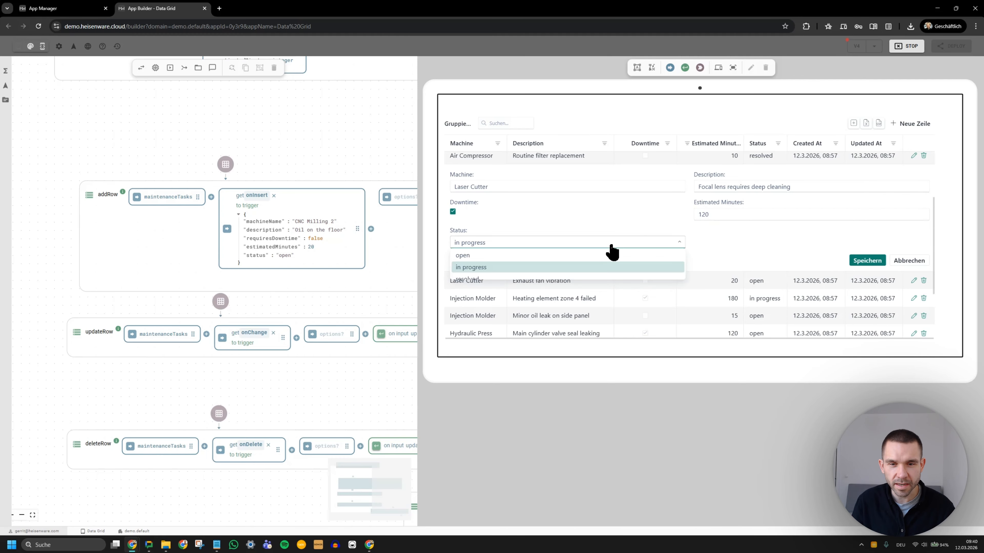
left_click(511, 273)
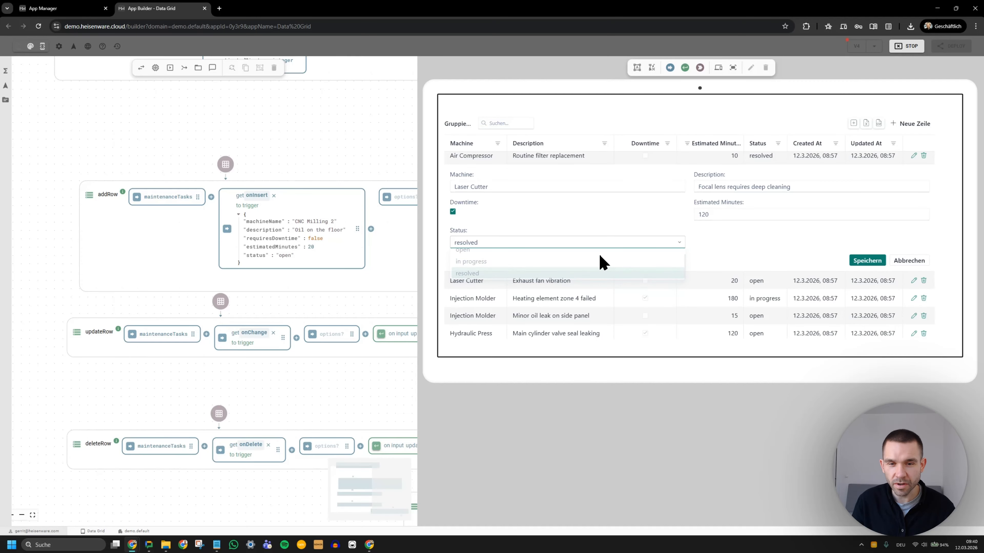
left_click(861, 261)
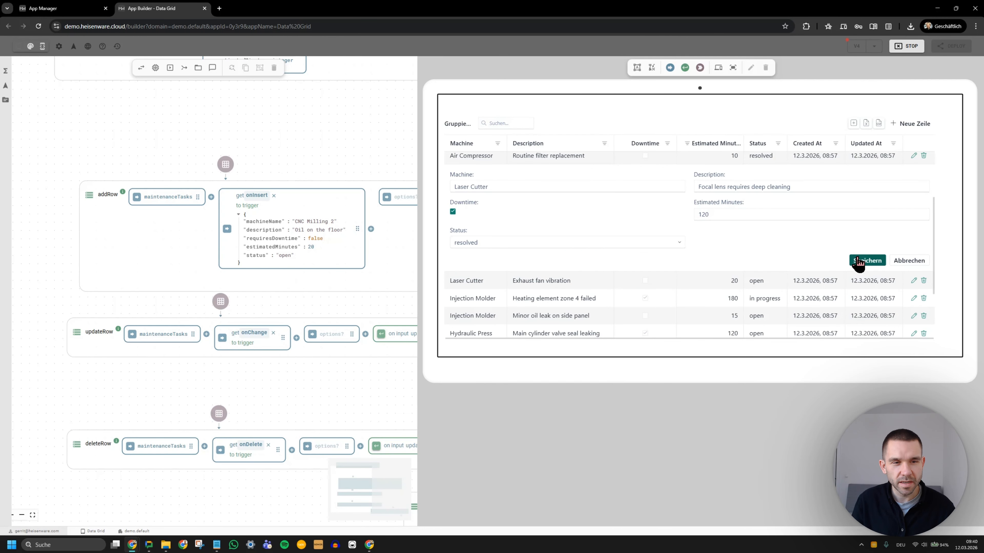
Expand the updateRow flow's onChange data and examine which fields it passes on
left_click(249, 354)
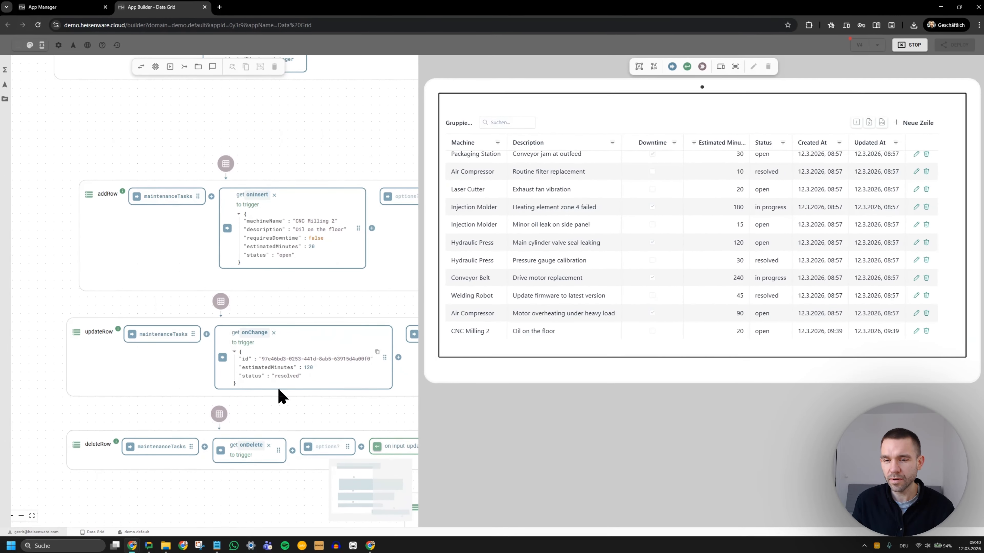
scroll(354, 444, "right", 8)
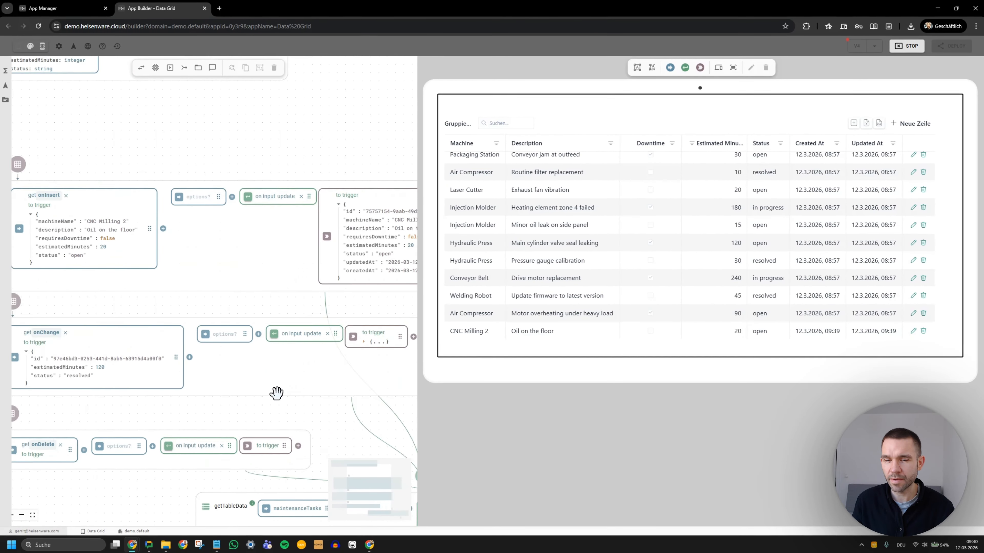
scroll(270, 398, "left", 10)
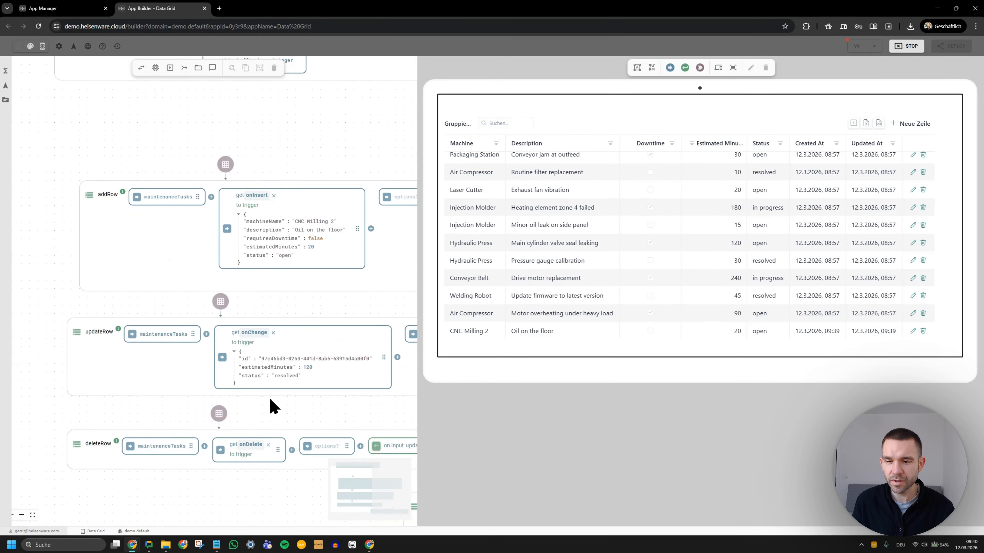
Delete the Welding Robot row described as Update firmware to latest version from the data grid
scroll(266, 473, "down", 5)
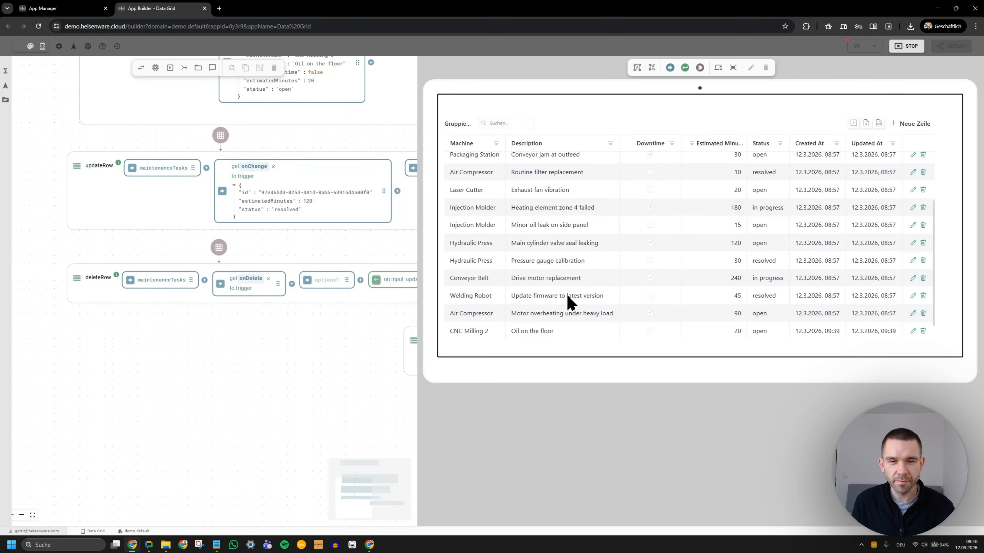
left_click_drag(519, 296, 581, 299)
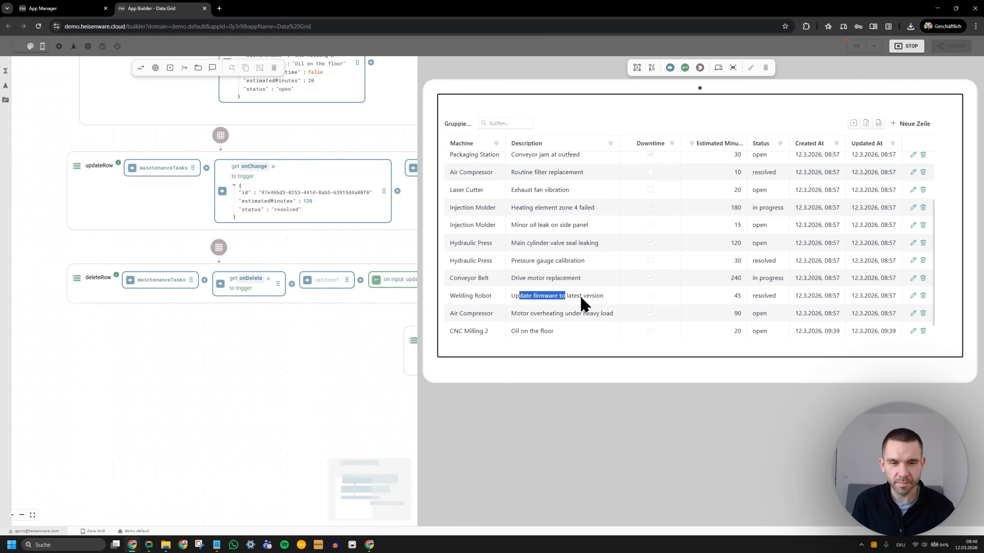
left_click(923, 296)
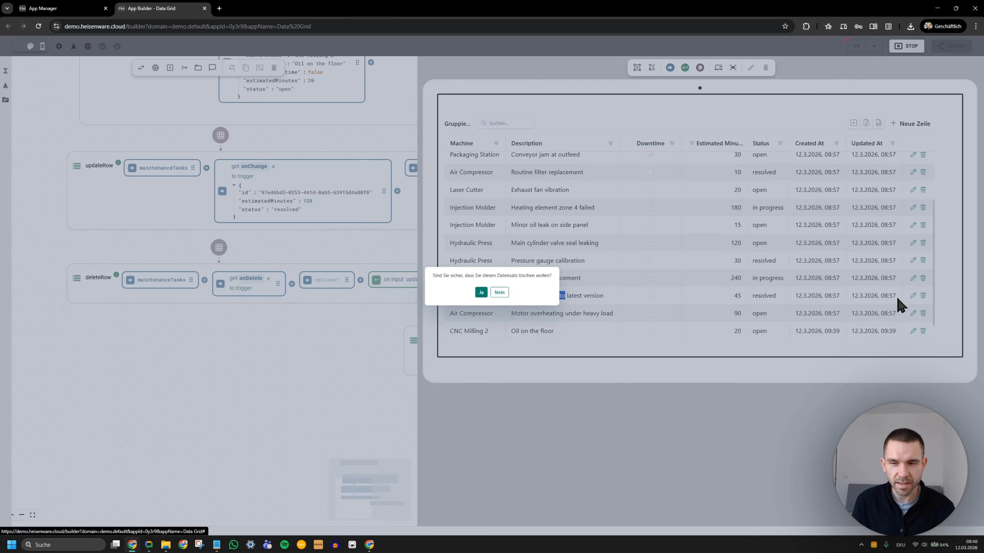
left_click(479, 295)
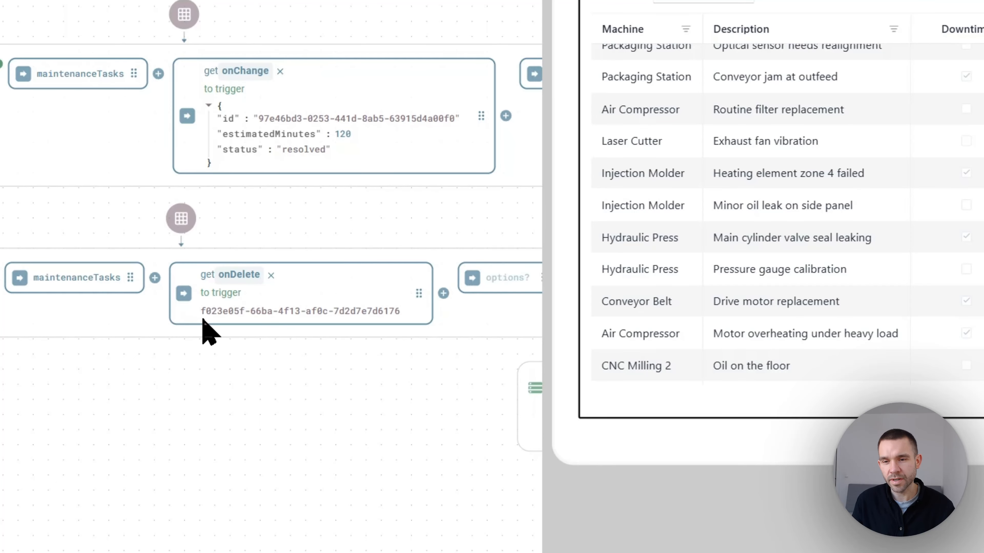
Examine the record id passed by onDelete and the trigger output in the deleteRow flow
left_click_drag(211, 312, 392, 315)
left_click(363, 380)
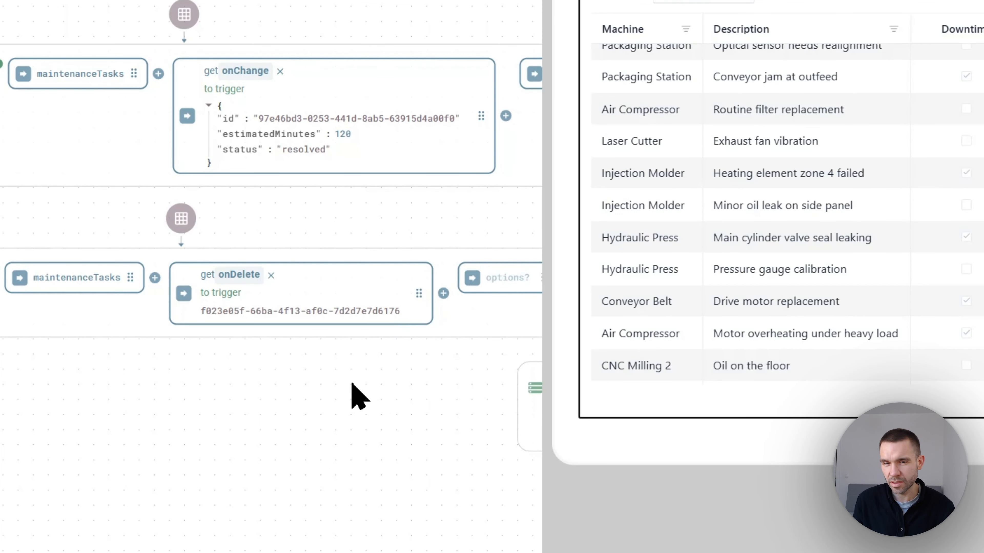
scroll(351, 382, "right", 5)
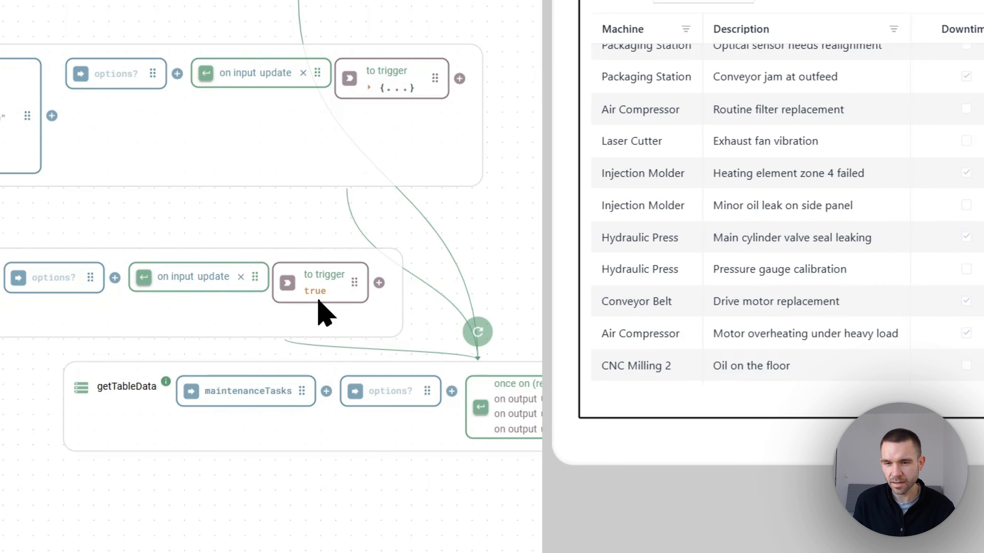
Stop the test run, deploy the Data Grid app, and open it from its share link, declining the installation offer
left_click_drag(337, 446, 334, 470)
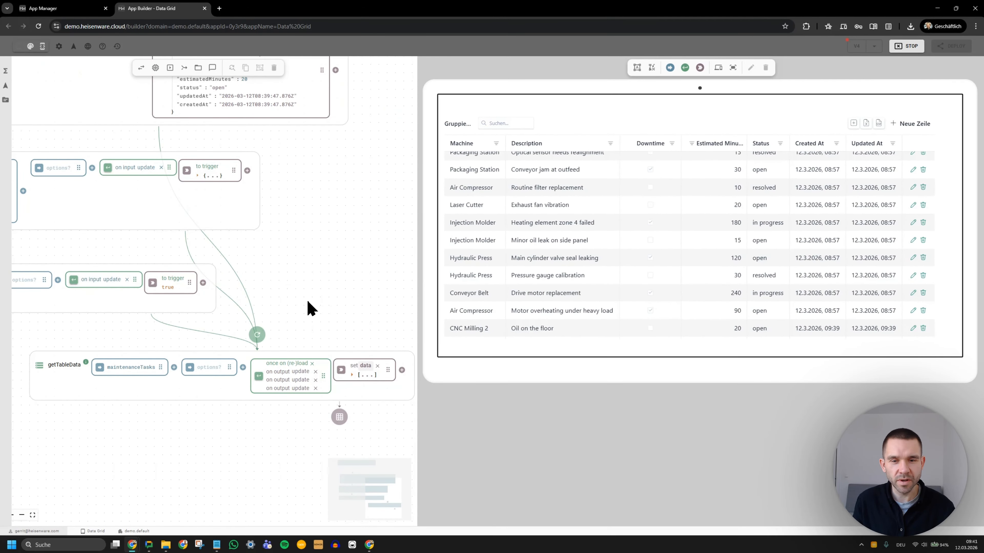
scroll(306, 298, "left", 5)
scroll(235, 264, "down", 2)
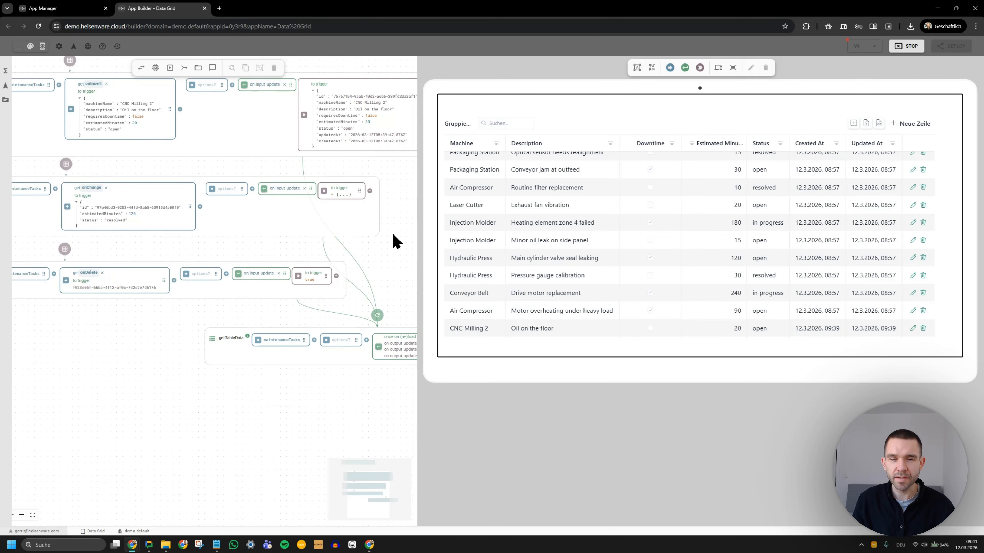
left_click(893, 52)
left_click(945, 48)
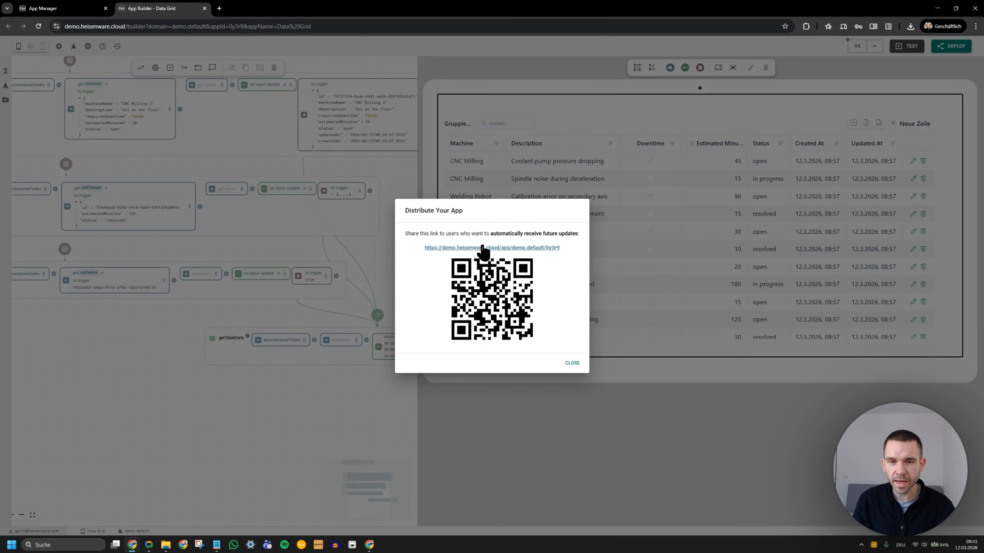
left_click(484, 248)
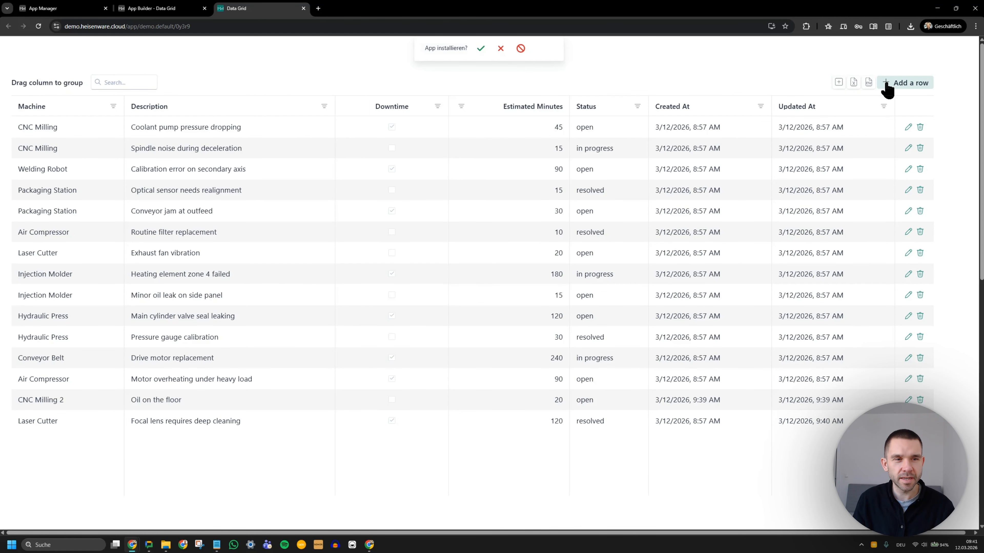
left_click(500, 48)
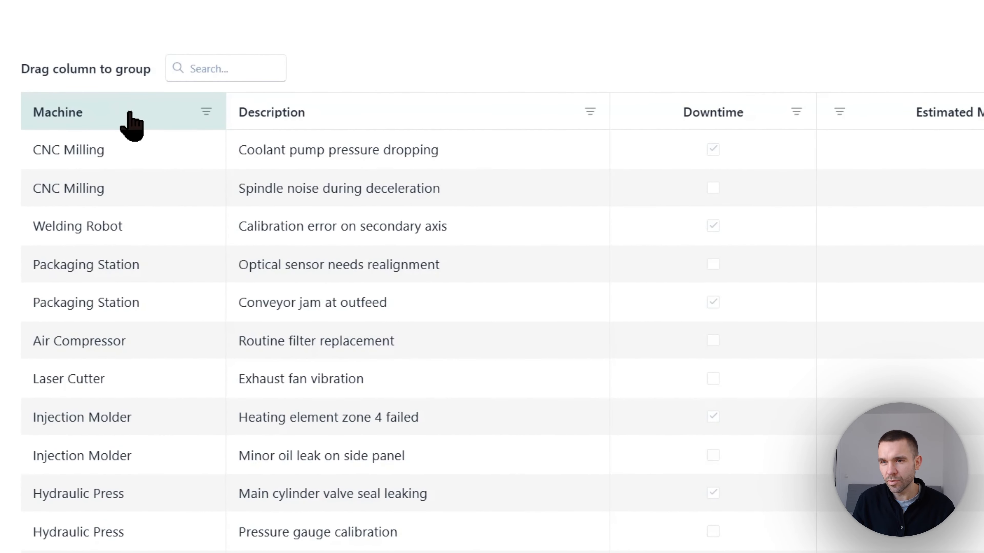
Group the rows by Machine, examine the CNC Milling and CNC Milling 2 groups, and remove the grouping
left_click_drag(122, 107, 88, 62)
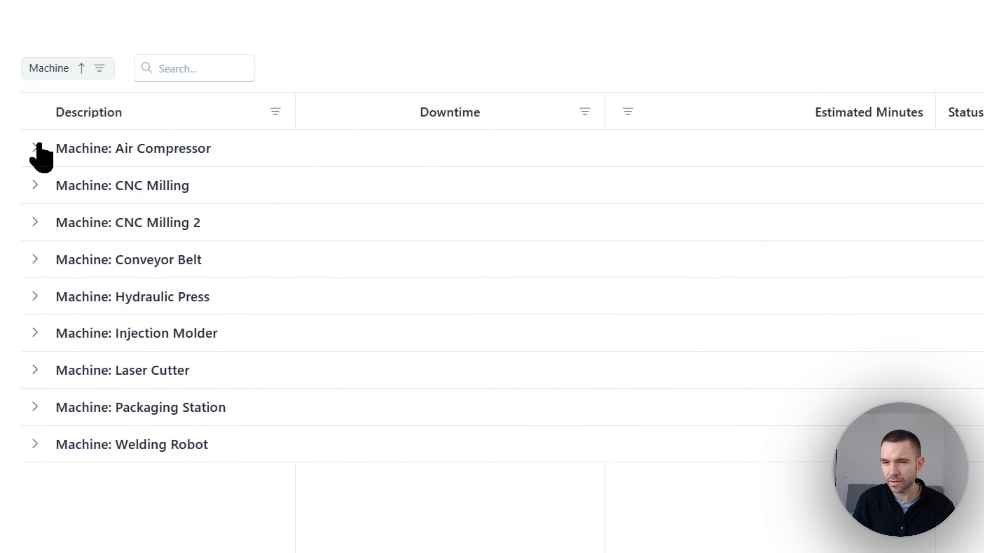
left_click(34, 186)
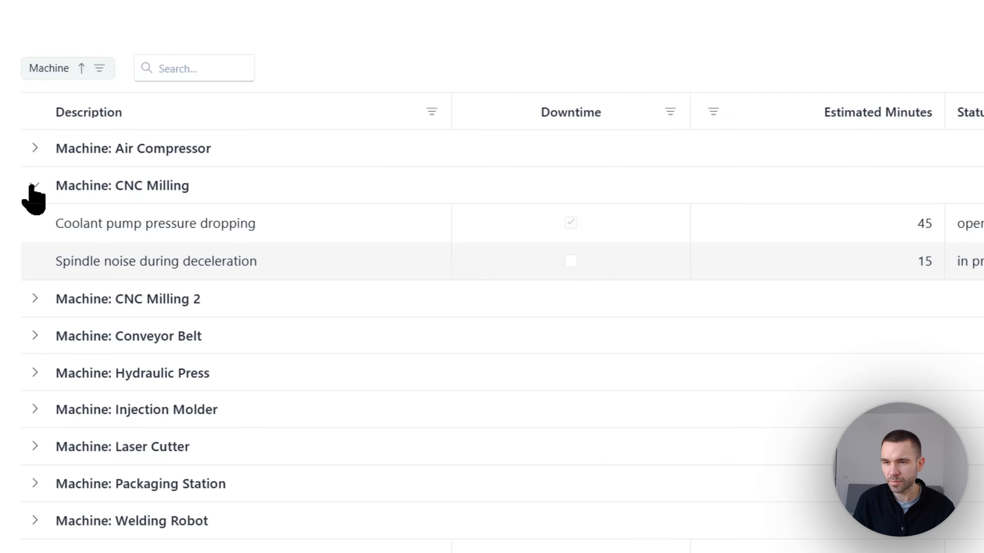
left_click(33, 186)
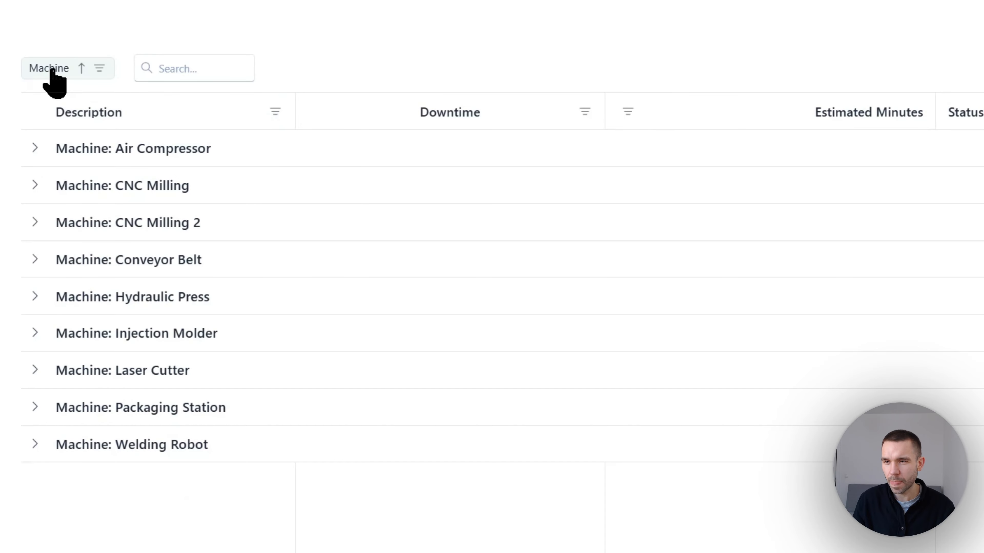
left_click(35, 223)
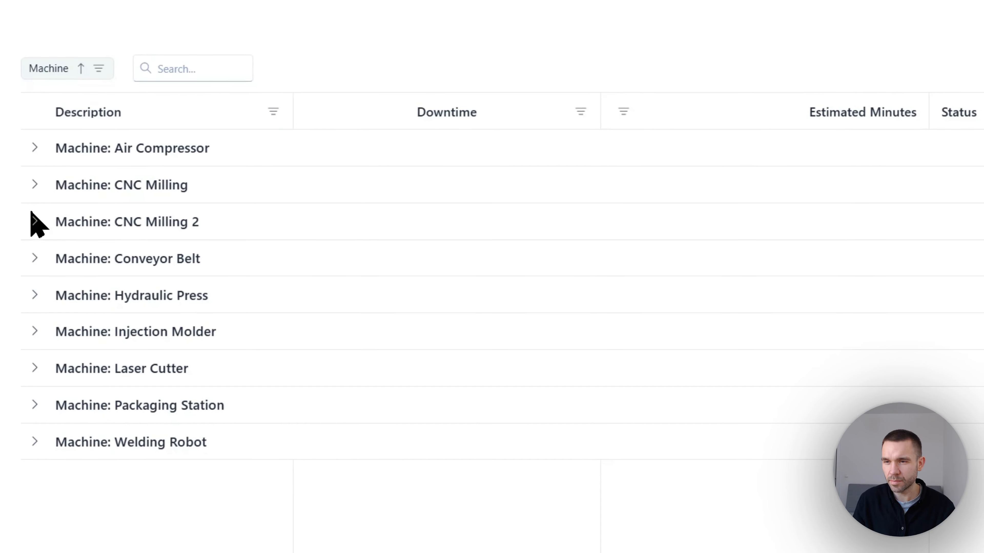
left_click(19, 173)
left_click(20, 172)
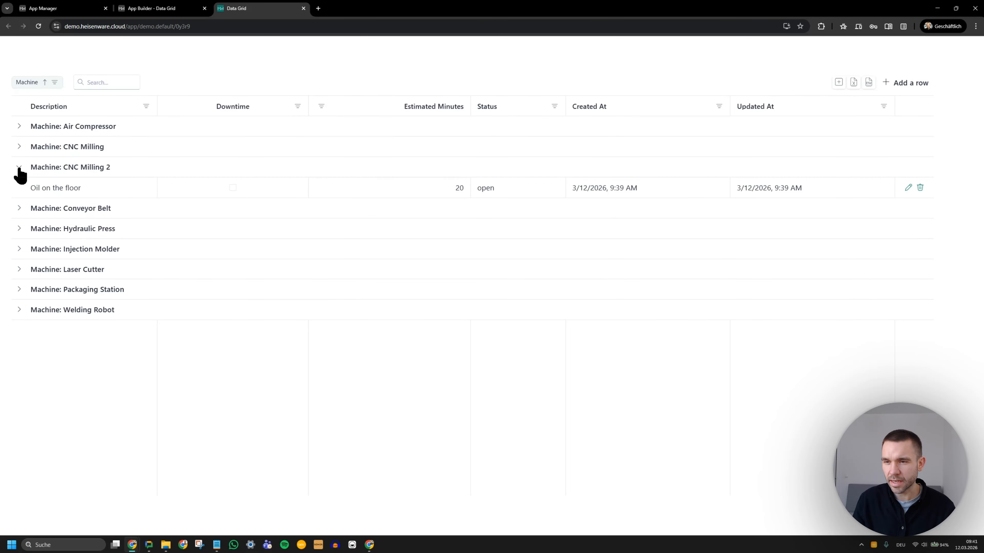
left_click(20, 172)
left_click_drag(32, 90, 49, 103)
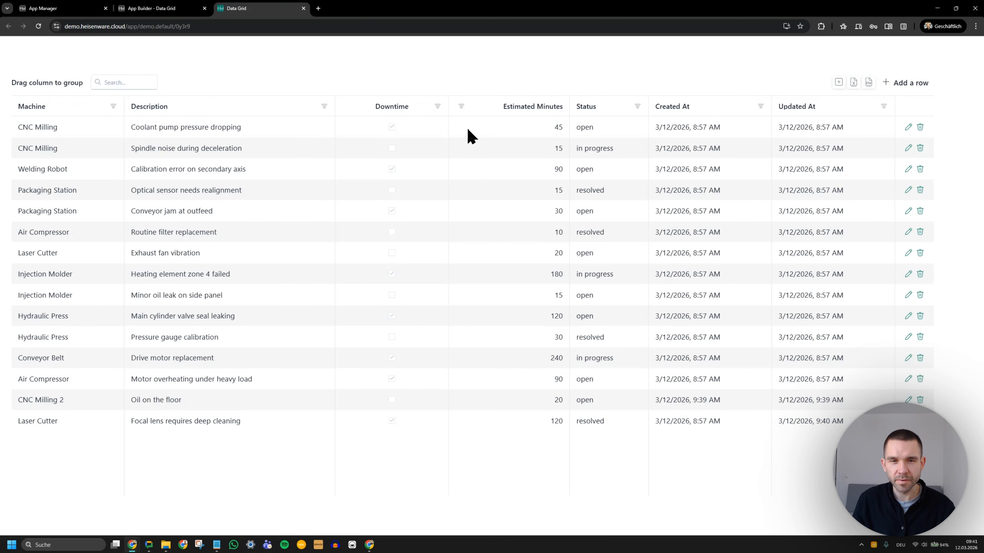
Group the rows by Status, examine the open group, and remove the Status grouping
left_click_drag(601, 116, 66, 88)
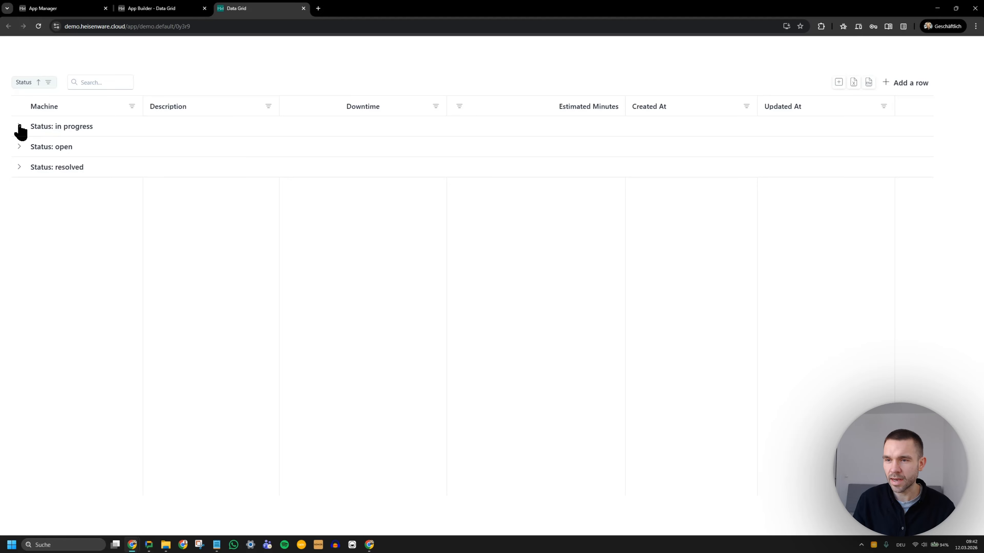
left_click(19, 147)
left_click(19, 146)
left_click_drag(26, 83, 430, 109)
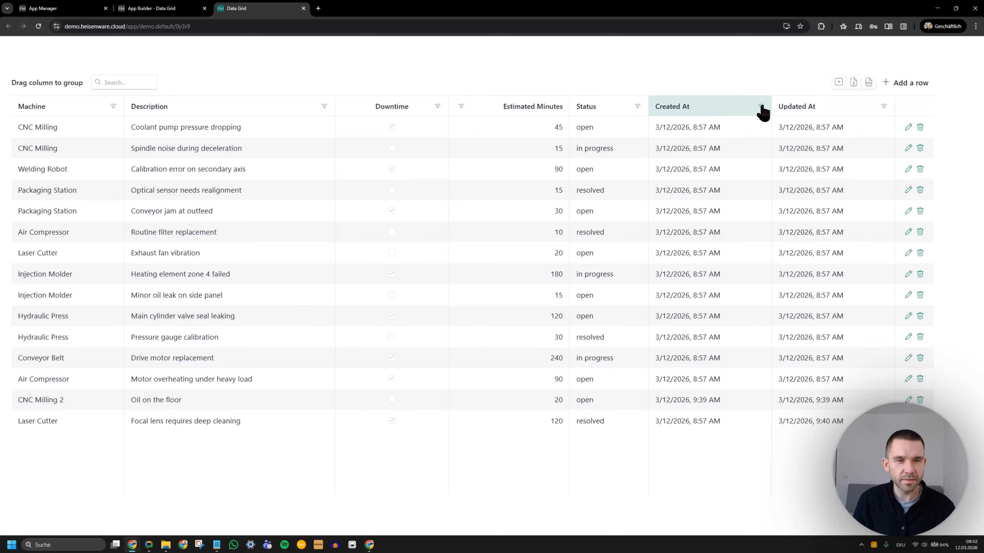
Toggle the sort order of the Description column, and sort the rows by Machine in ascending order
left_click(214, 106)
left_click(215, 107)
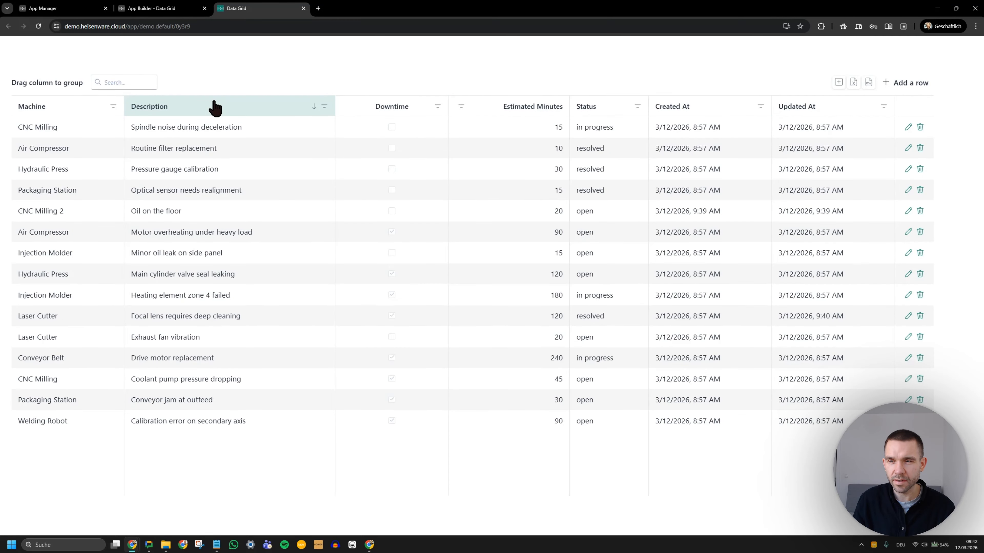
left_click(214, 106)
left_click(214, 106)
left_click(214, 106)
left_click(77, 107)
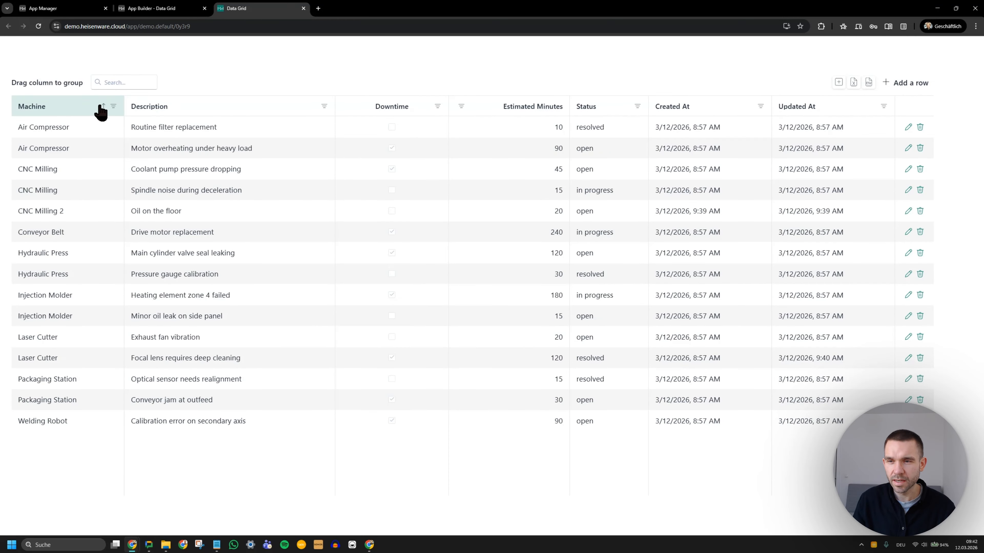
Filter the Machine column to CNC Milling and delete the row described as Spindle noise during deceleration
left_click(113, 106)
left_click(46, 171)
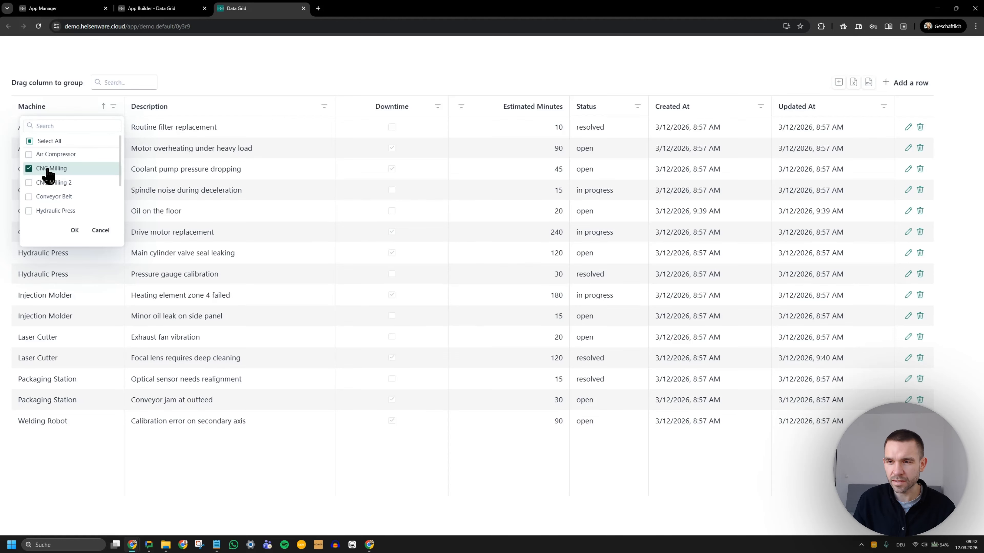
left_click(74, 230)
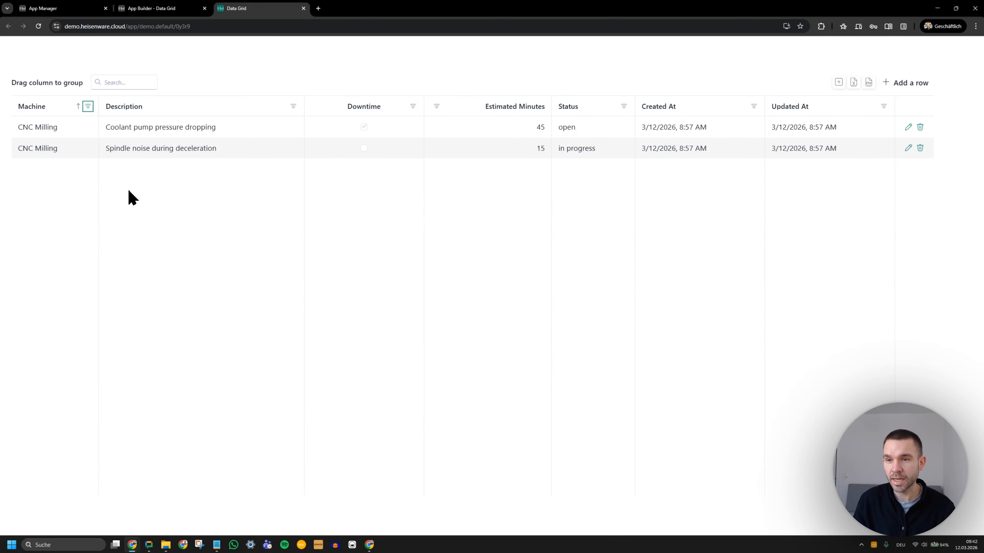
left_click(919, 147)
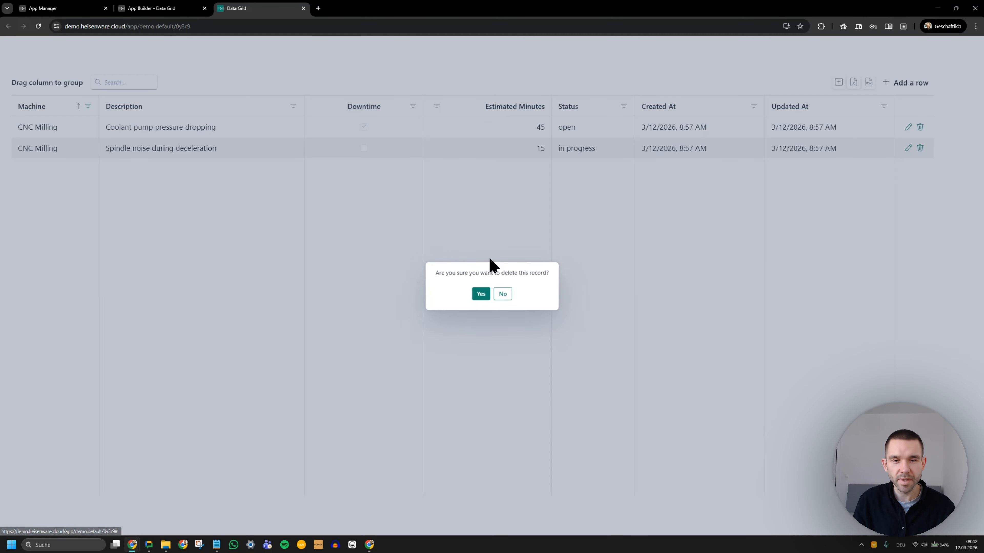
left_click(485, 290)
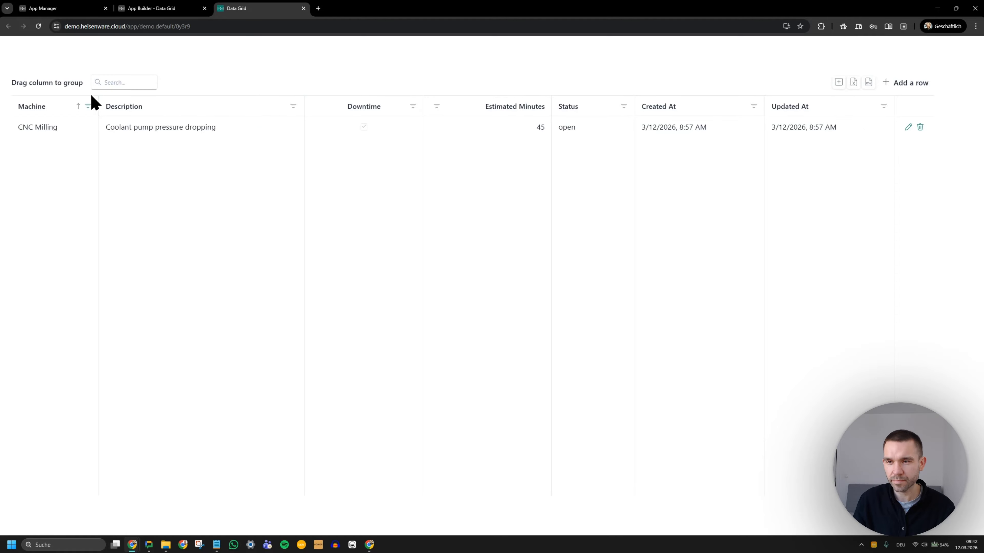
Reset the Machine column filter to include all machines
left_click(88, 106)
left_click(27, 140)
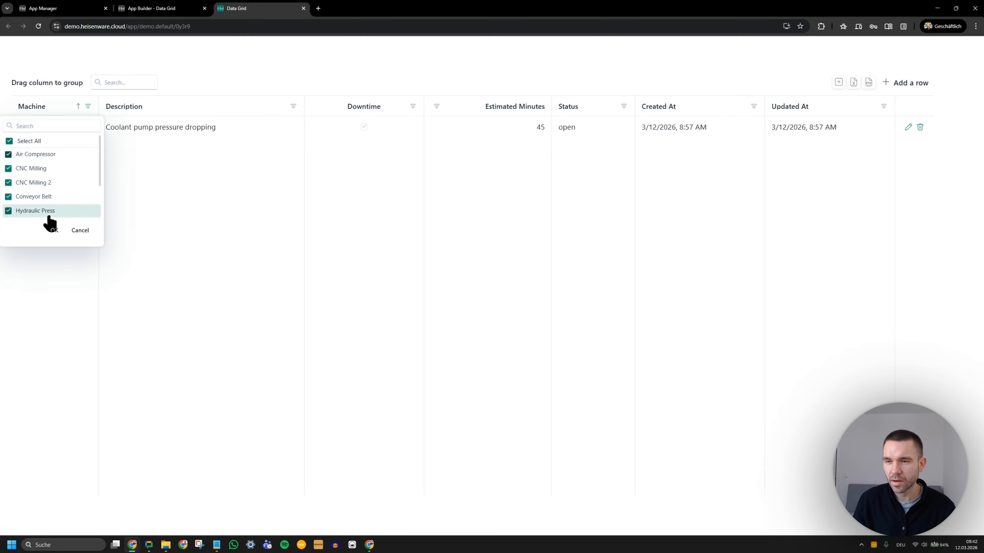
left_click(54, 230)
Add a row for CNC Milling 2 described as Again oil on the floor, with downtime checked, 30 estimated minutes and status open
left_click(903, 88)
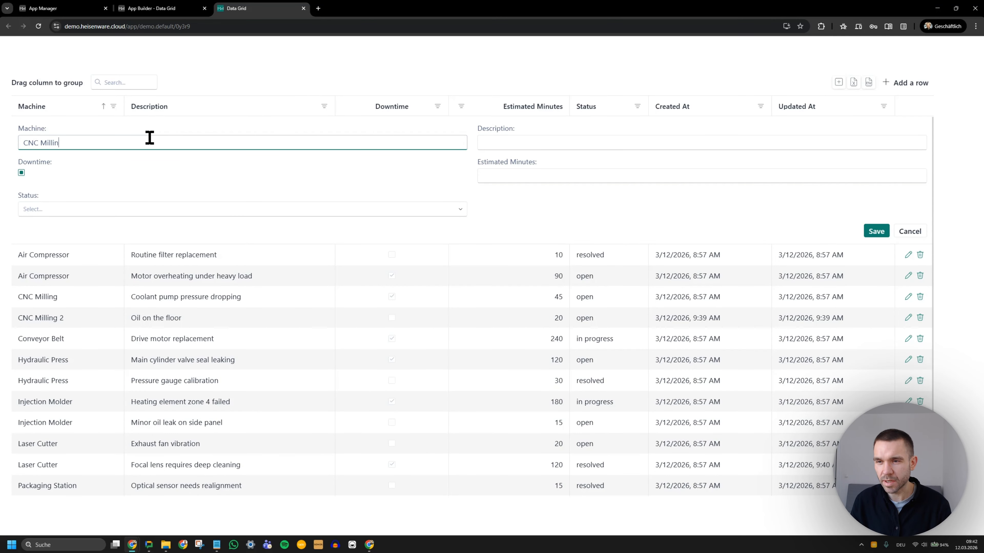
key("Tab")
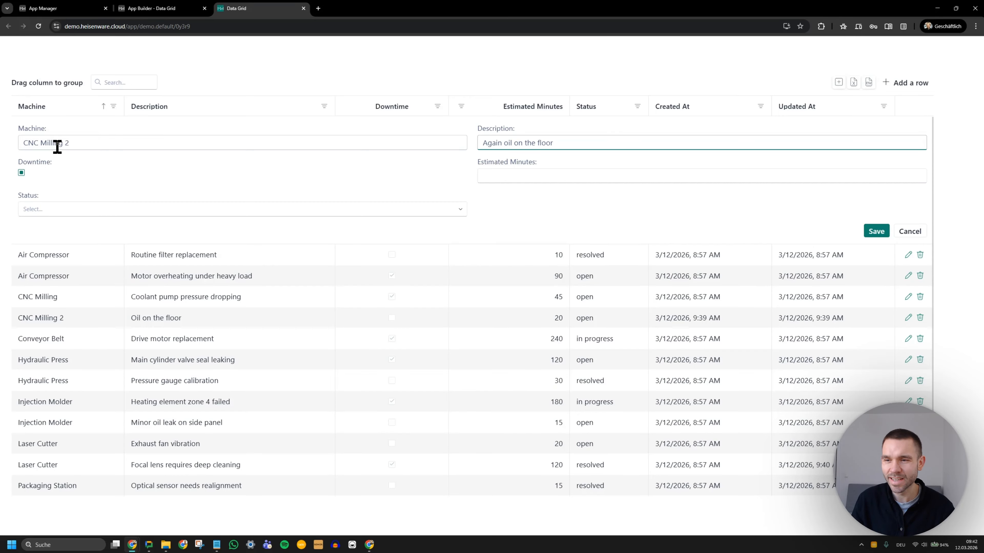
left_click(21, 173)
left_click(568, 179)
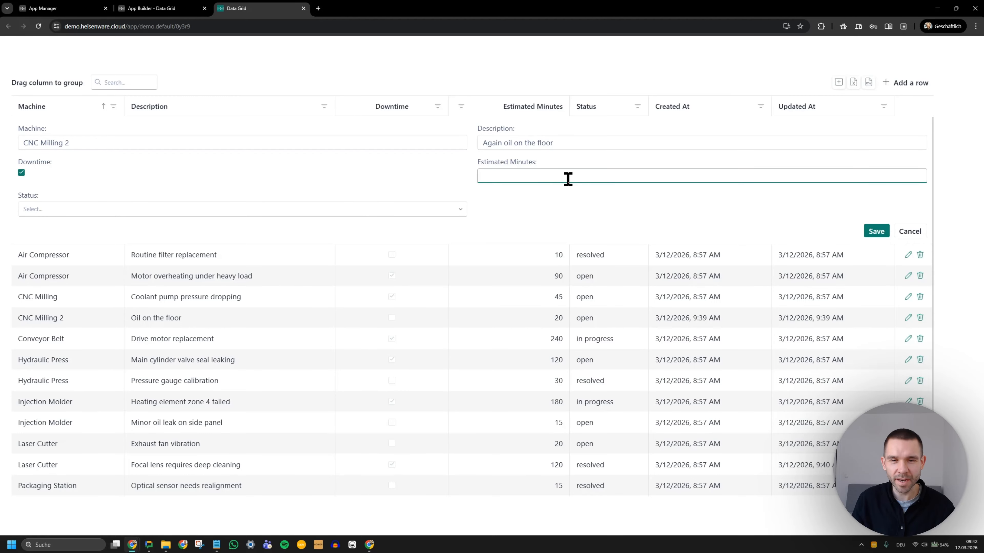
left_click(422, 213)
left_click(404, 226)
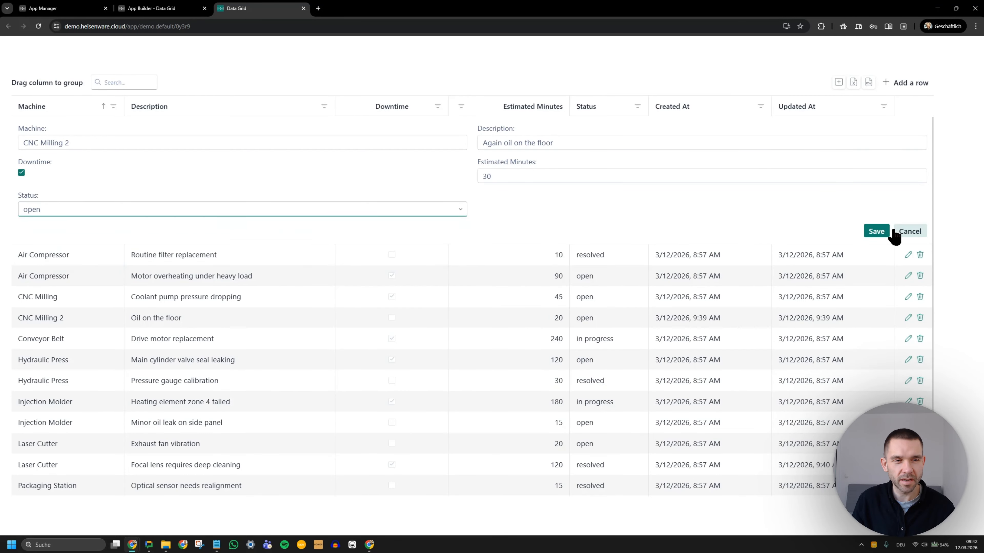
left_click(883, 230)
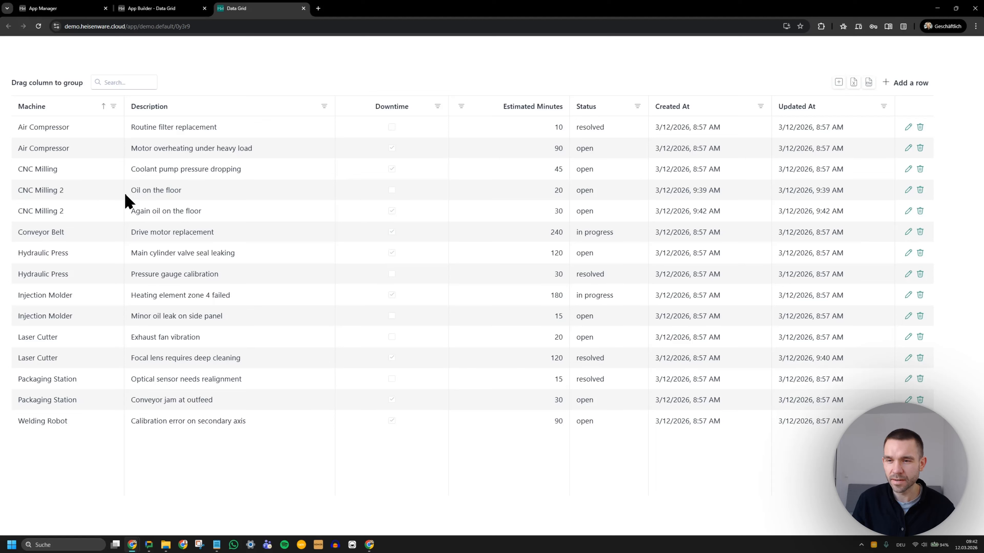
left_click_drag(128, 200, 253, 220)
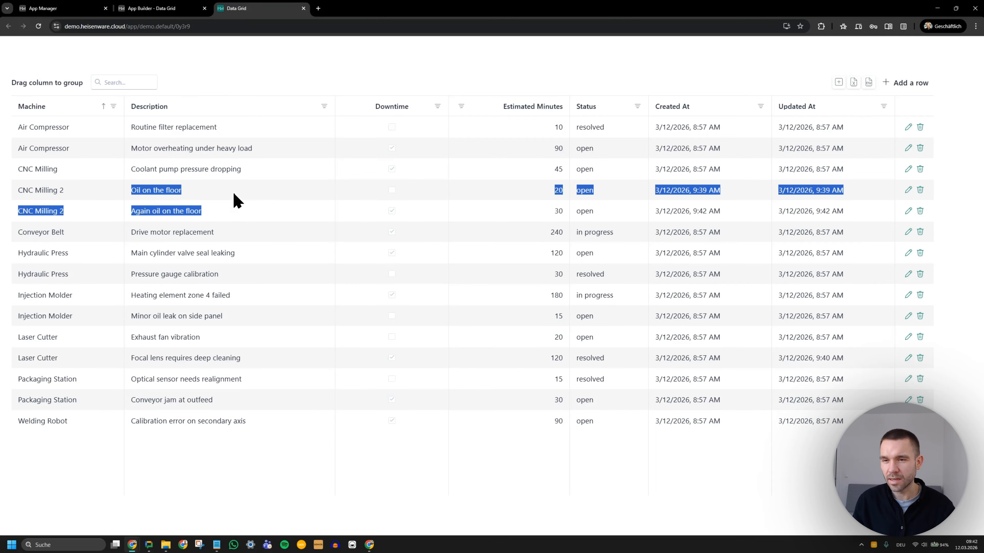
left_click(231, 75)
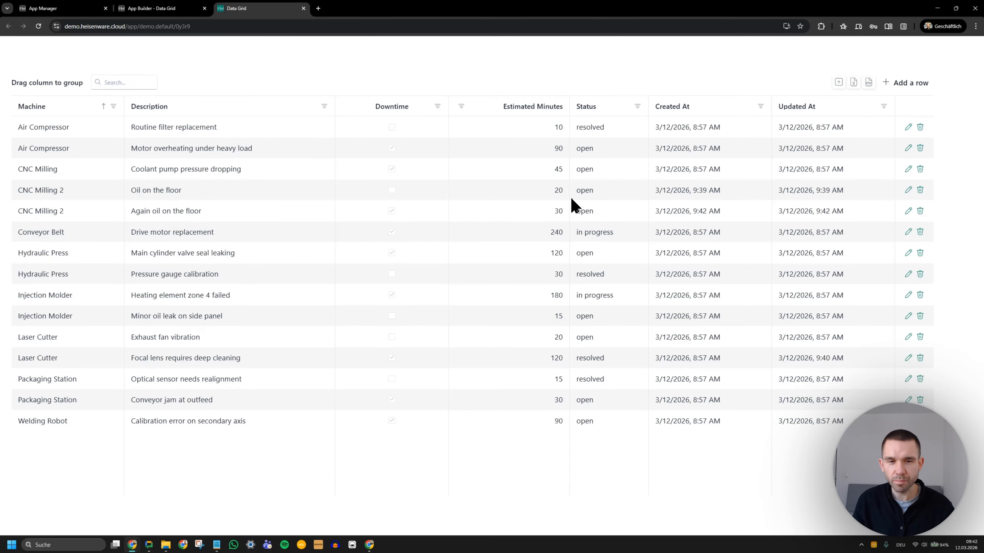
Update the CNC Milling 2 row described as Oil on the floor to status in progress
left_click(907, 190)
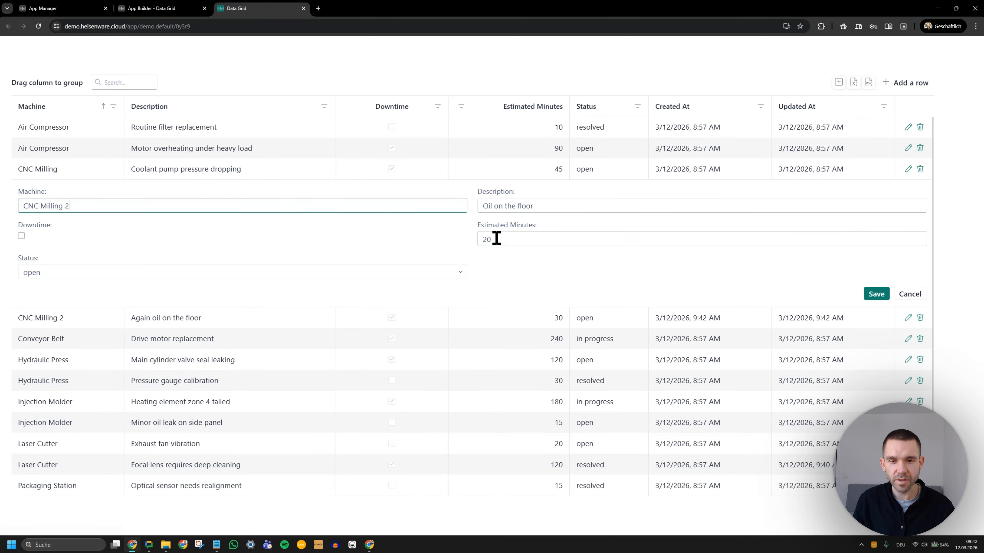
left_click(244, 275)
left_click(182, 306)
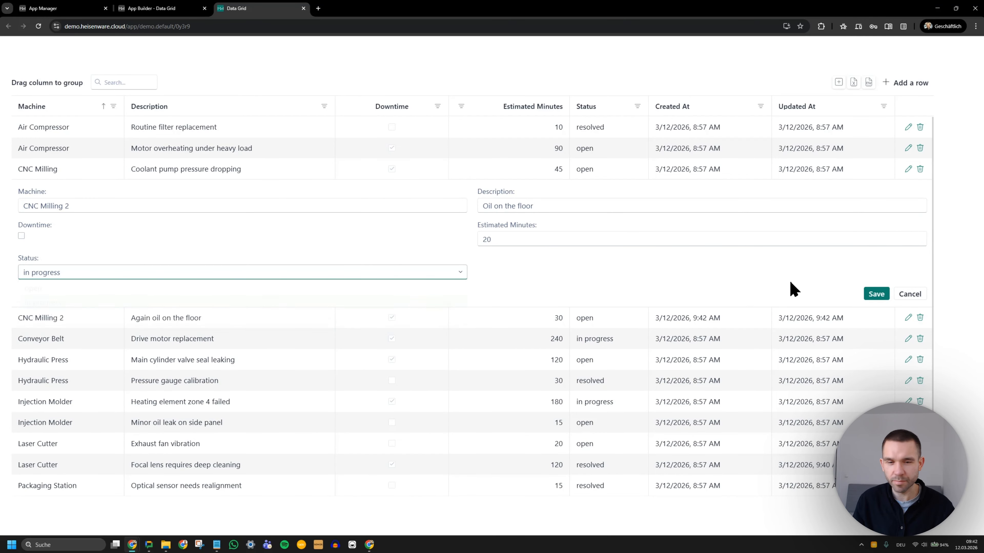
left_click(876, 294)
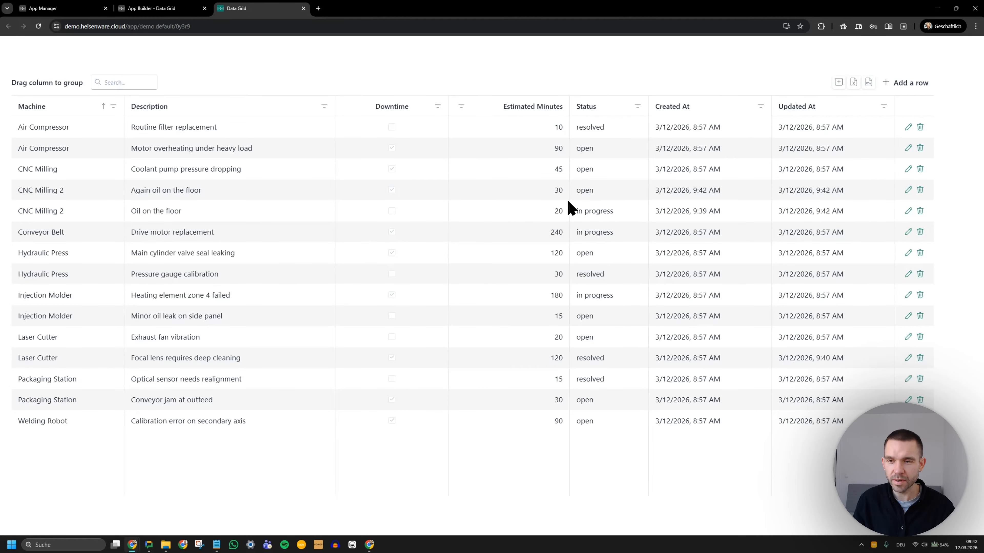
left_click_drag(568, 202, 649, 206)
left_click(637, 211)
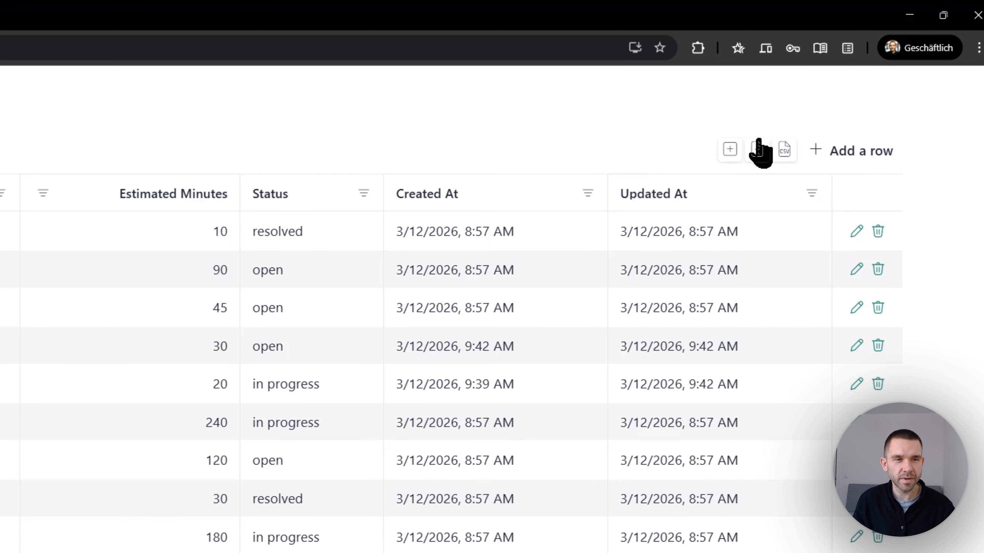
Export the data grid's contents as an Excel file and as a CSV file
left_click(758, 149)
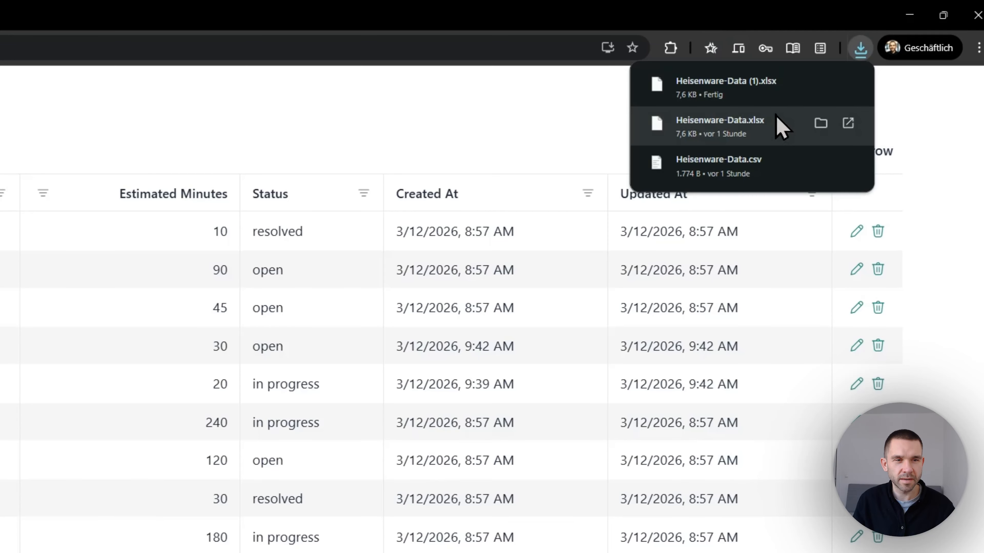
left_click(783, 149)
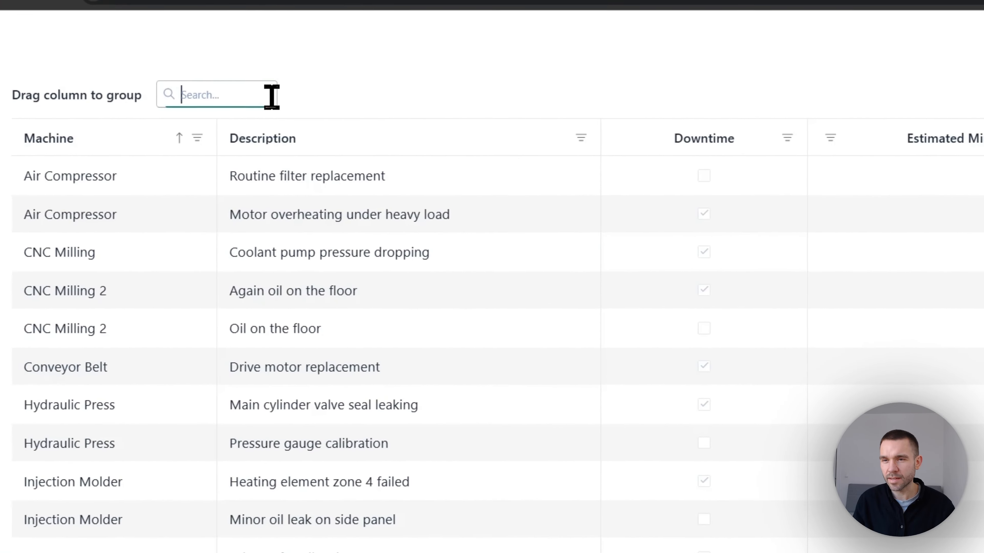
Search the data grid for pres and for cnc milling, and start another search term beginning with o
type("pres")
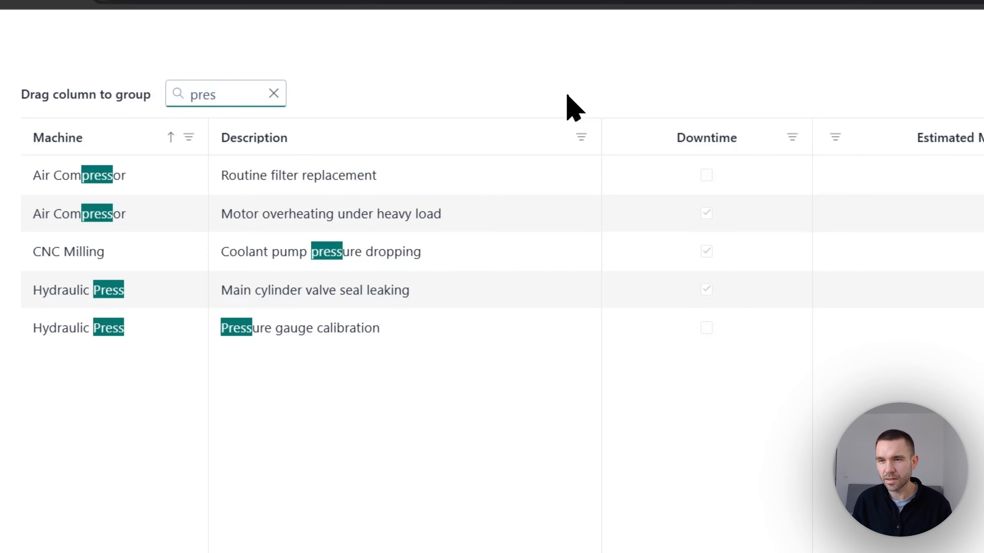
key("BackSpace")
type("cnc")
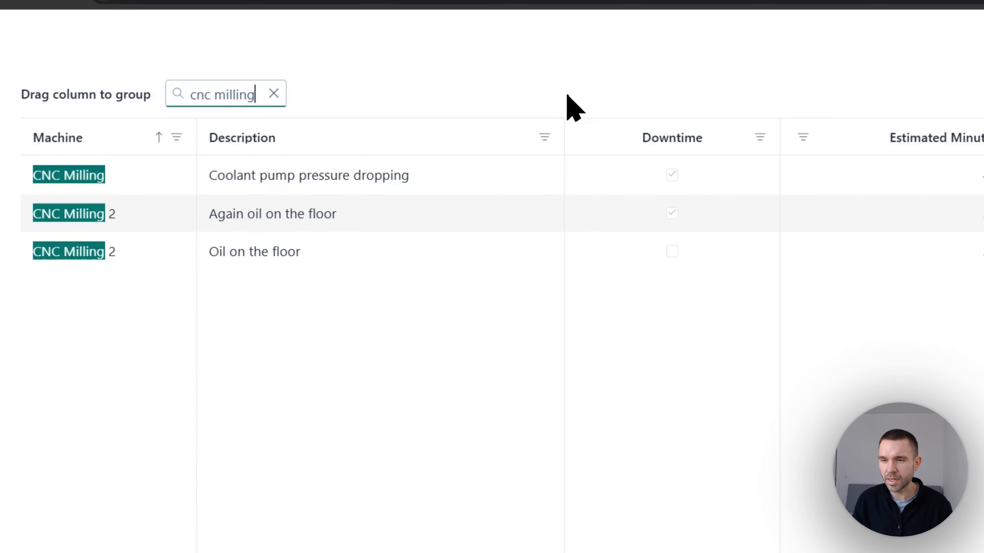
type(" millin")
key("ctrl+BackSpace")
key("ctrl+BackSpace")
type("o")
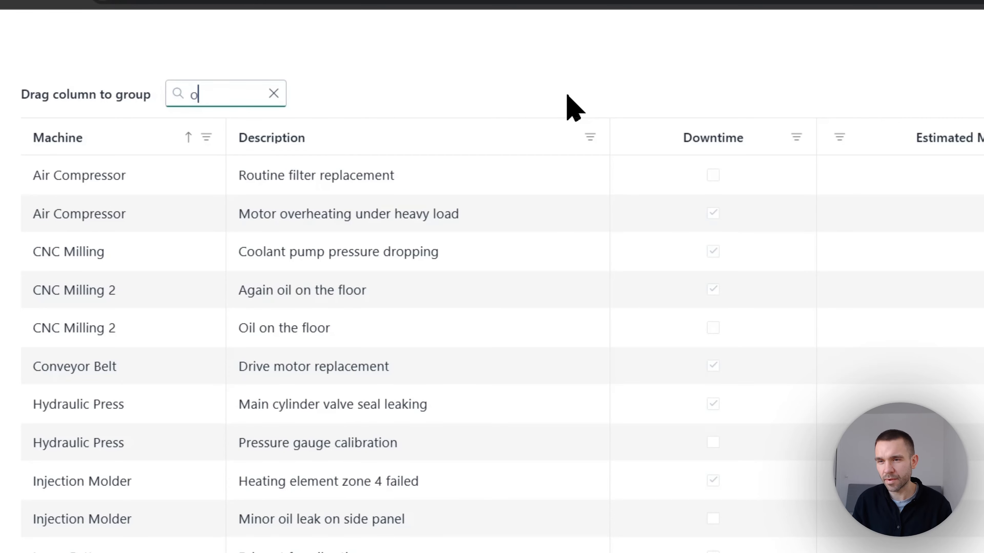